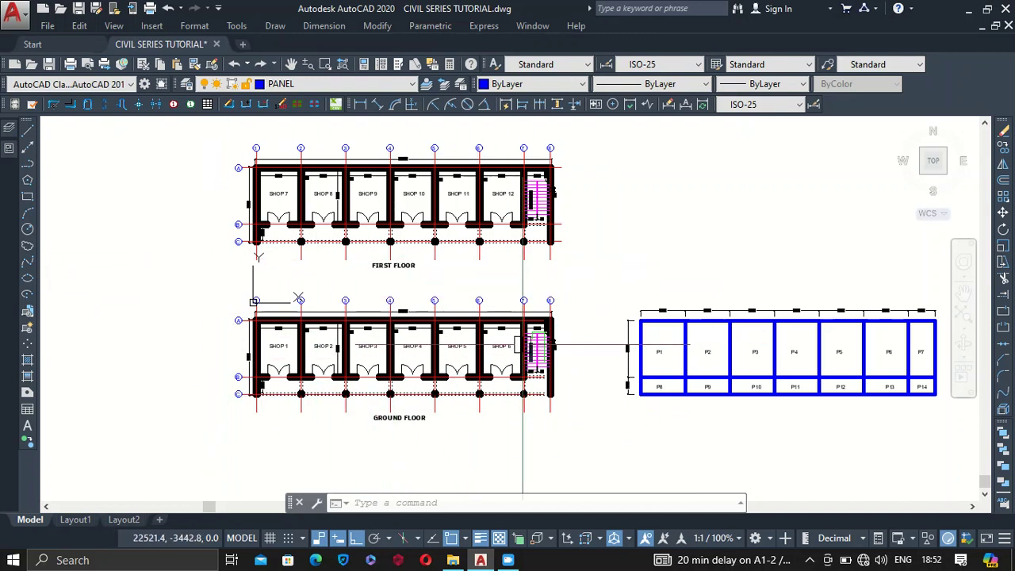
# Step: Examine the P1 to P14 panel layout with its dimensions and the ground floor plan's shop dimensions and grid lines
pyautogui.scroll(-2, 522, 345)
pyautogui.scroll(2, 771, 356)
pyautogui.scroll(4, 843, 367)
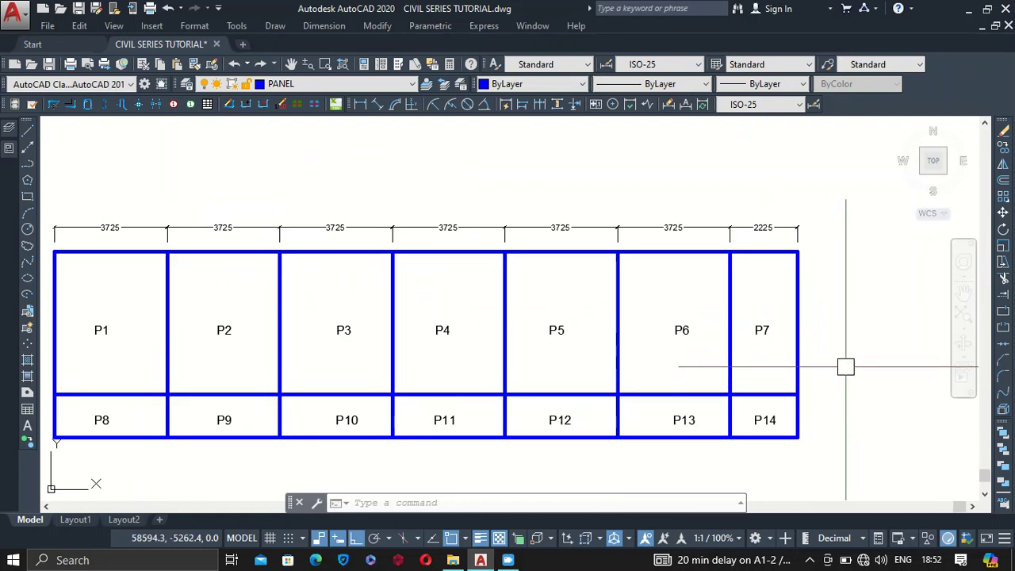
pyautogui.scroll(-2, 843, 367)
pyautogui.scroll(2, 750, 370)
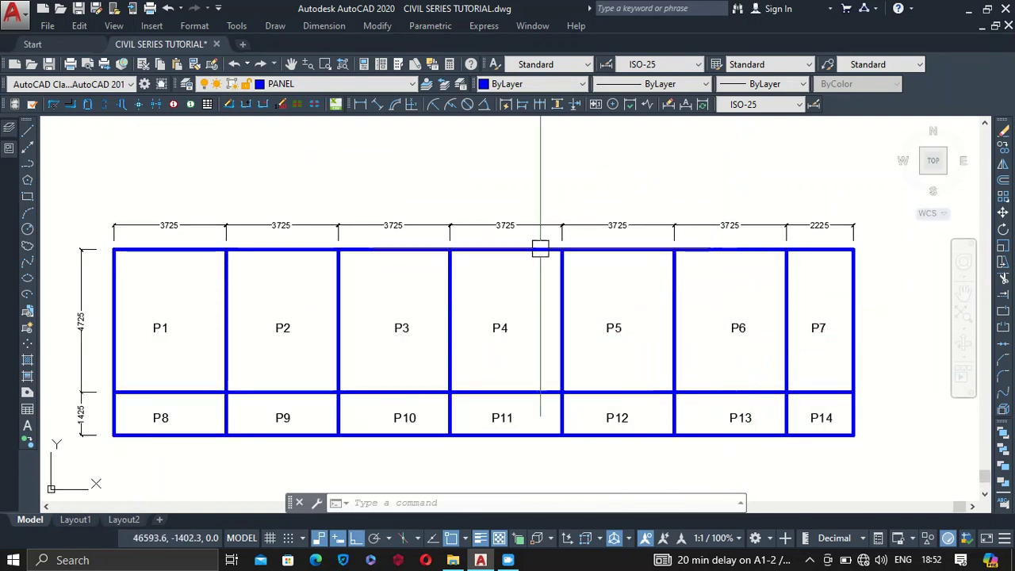
pyautogui.scroll(-5, 605, 266)
pyautogui.scroll(8, 309, 257)
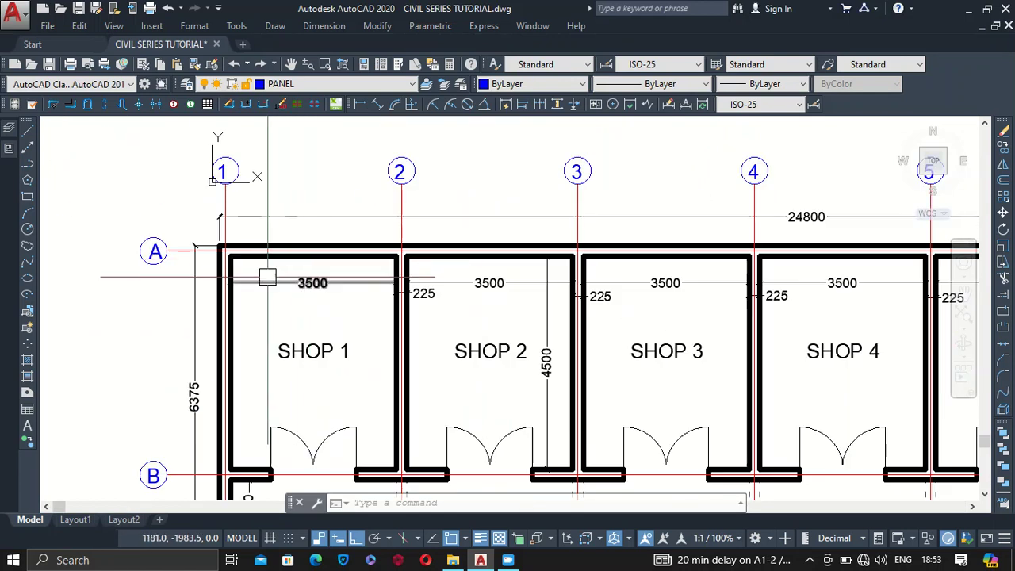
pyautogui.scroll(-2, 270, 302)
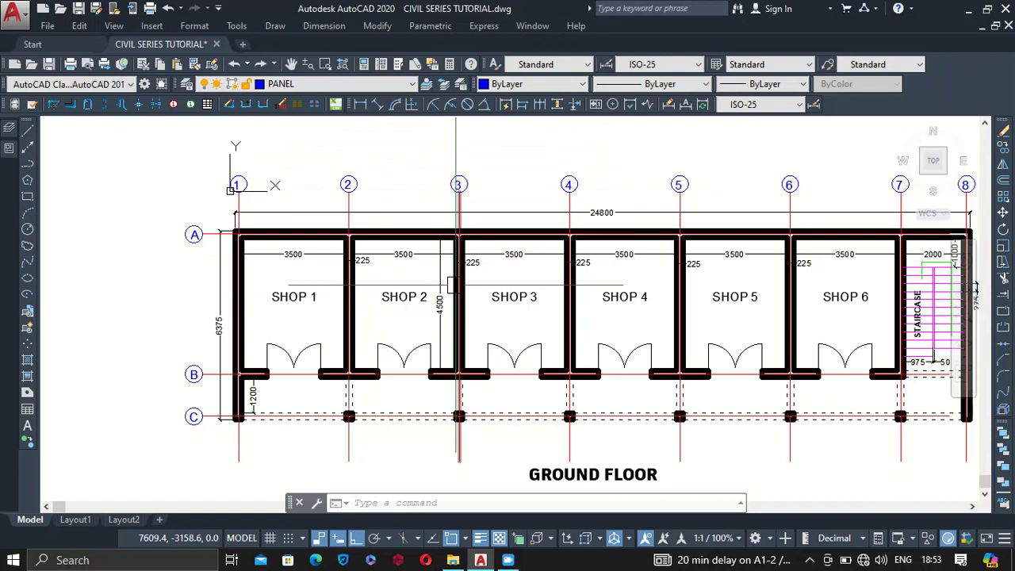
# Step: Create a new layer named gridlines in the layer properties manager
pyautogui.click(187, 84)
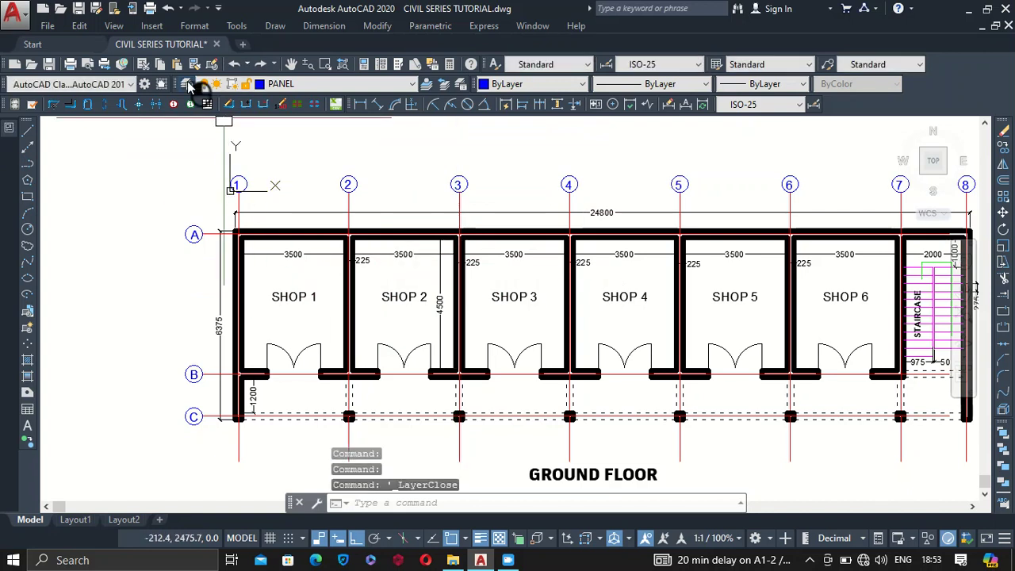
pyautogui.click(186, 83)
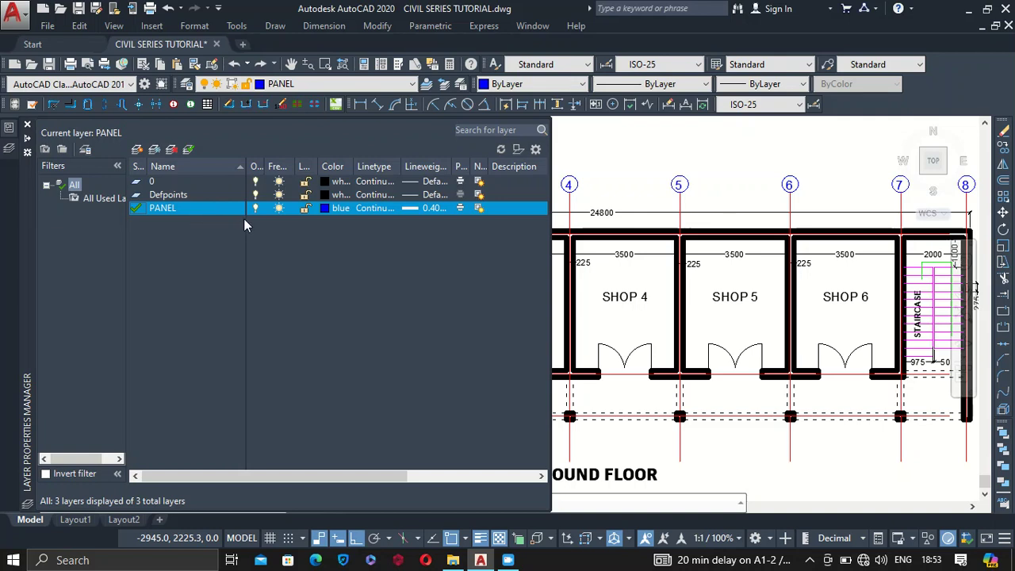
pyautogui.click(138, 150)
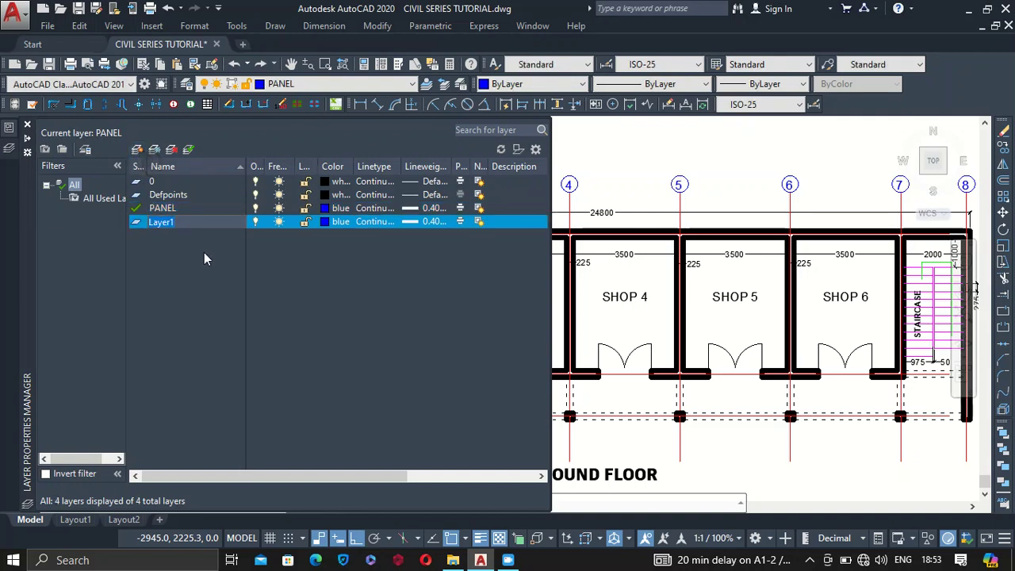
pyautogui.write('gridlines')
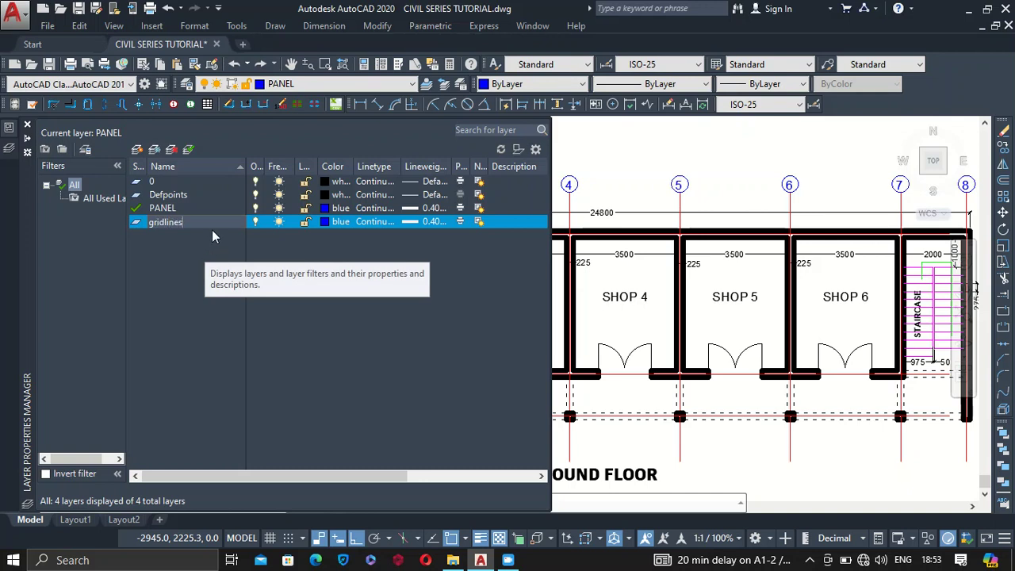
pyautogui.press('Return')
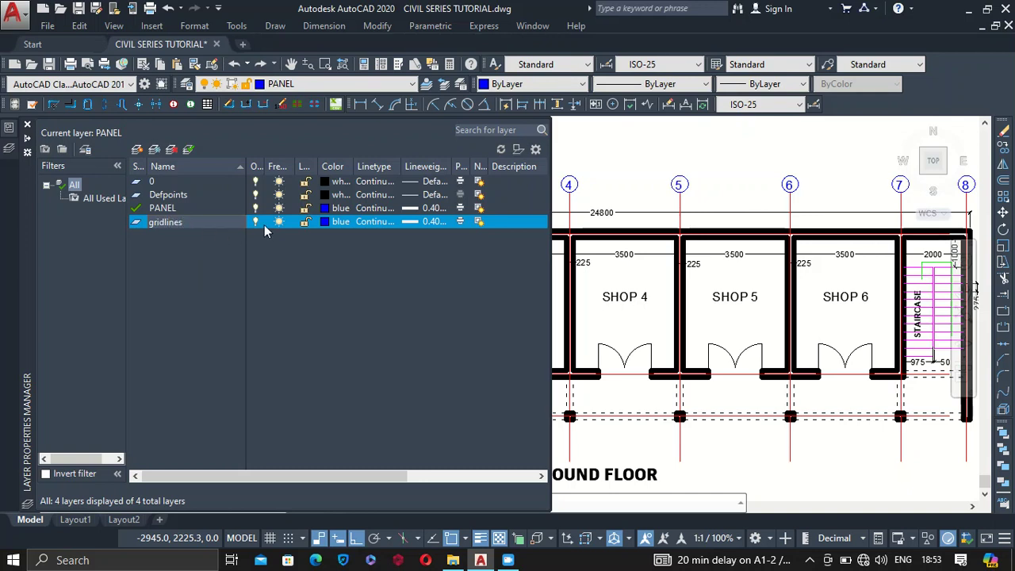
# Step: Keep the gridlines layer's colour blue and set its lineweight to 0.18 mm
pyautogui.click(328, 222)
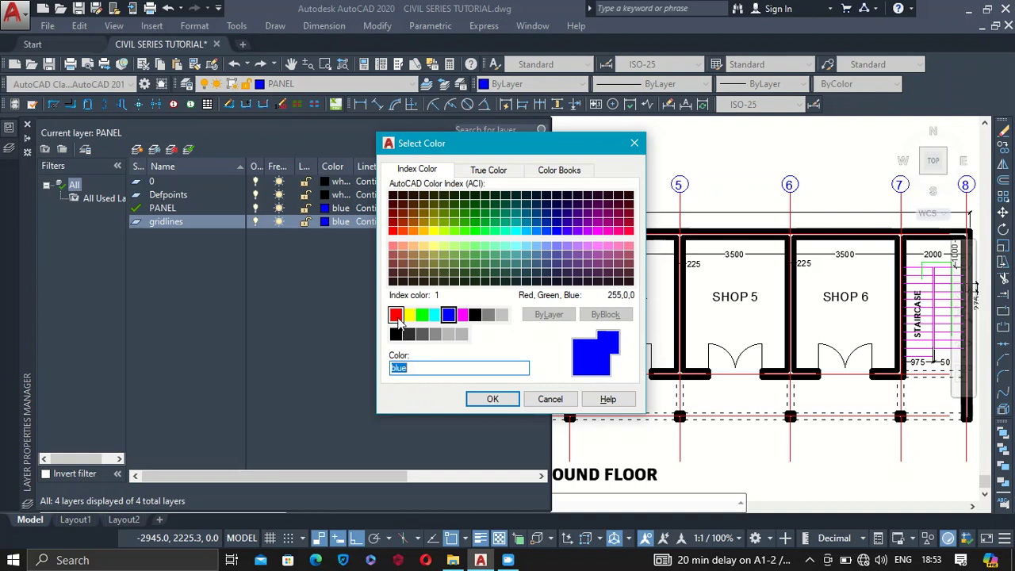
pyautogui.click(452, 317)
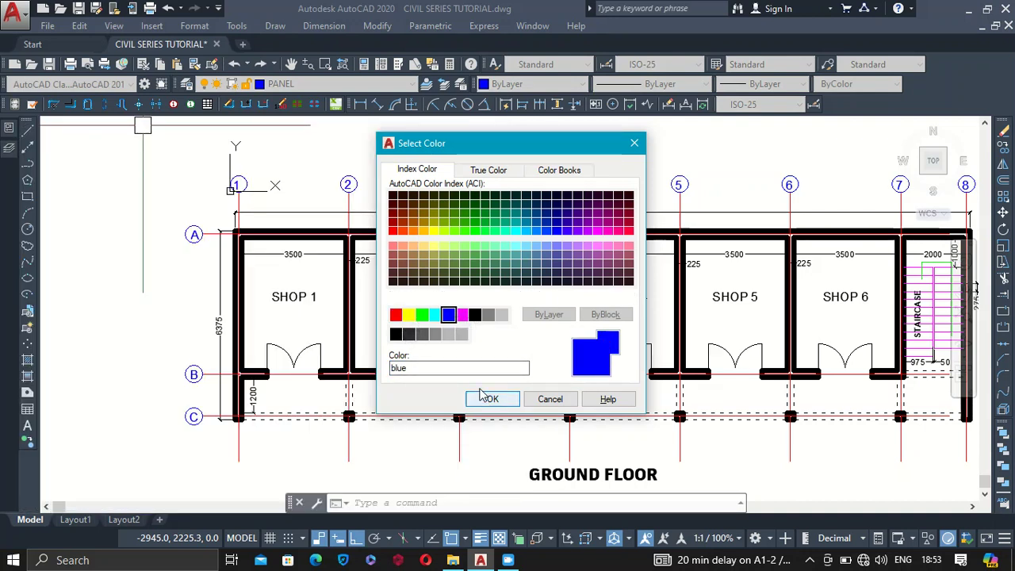
pyautogui.click(489, 400)
pyautogui.moveTo(12, 136)
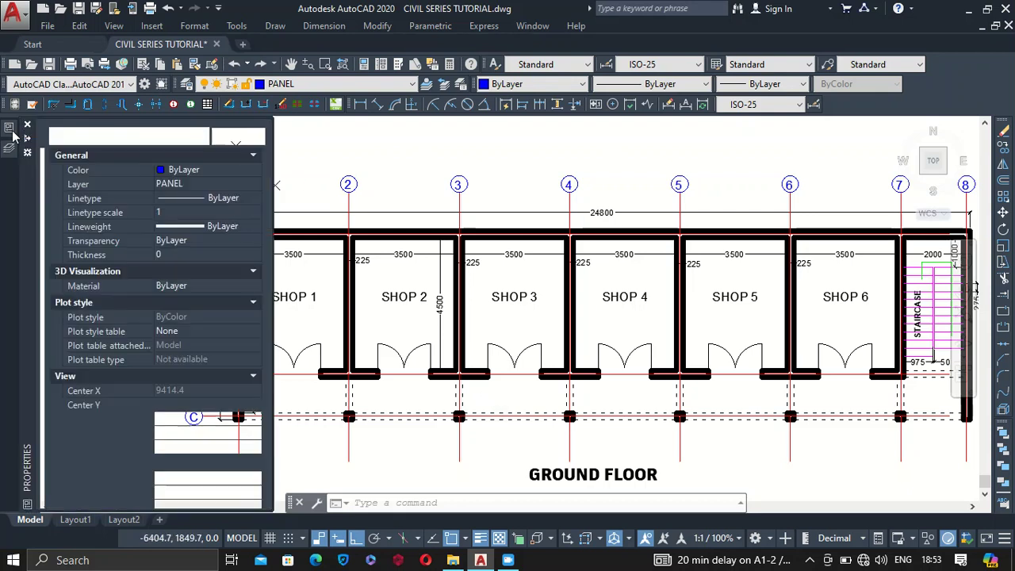
pyautogui.moveTo(12, 155)
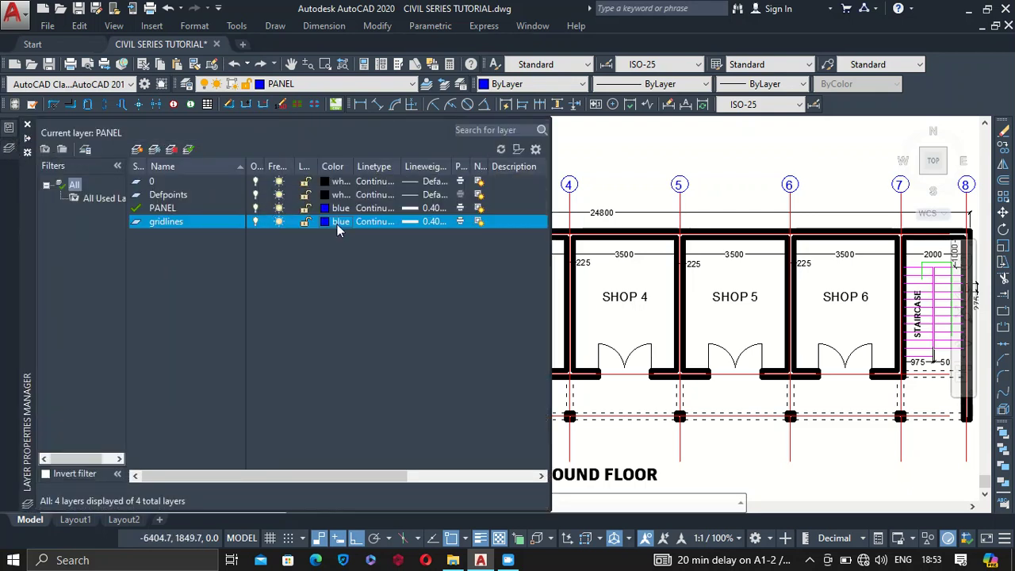
pyautogui.click(415, 221)
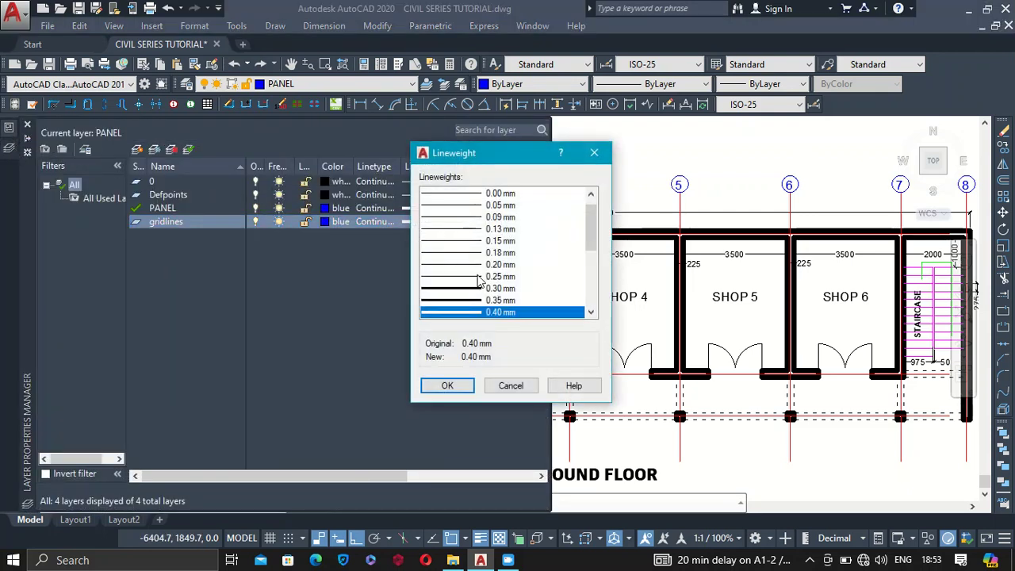
pyautogui.click(498, 253)
pyautogui.click(445, 386)
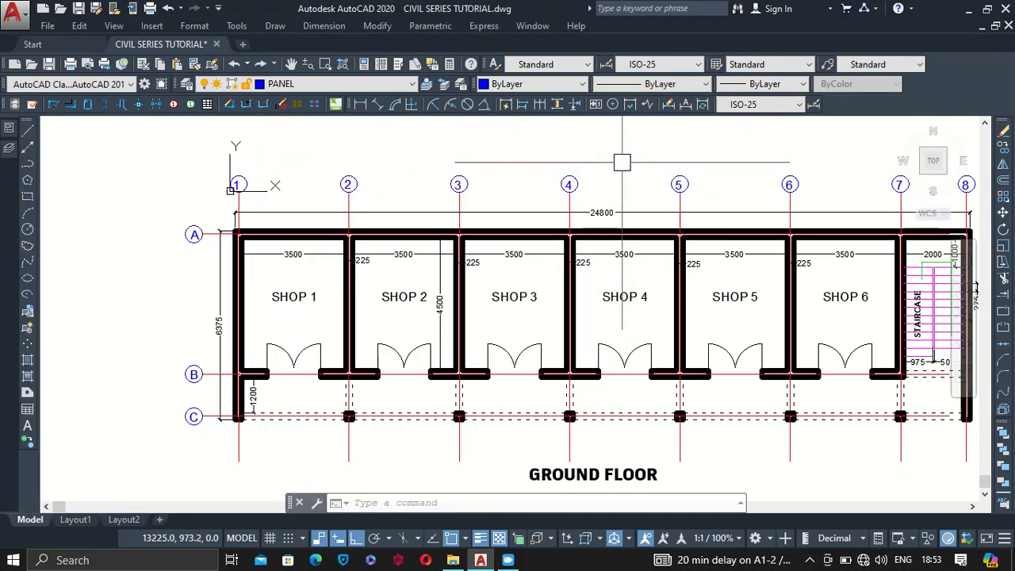
# Step: Copy the ground floor plan's walls, doors, staircase and dimensions, without grid lines or title, horizontally into the empty area left of the original
pyautogui.scroll(-3, 614, 156)
pyautogui.scroll(6, 371, 208)
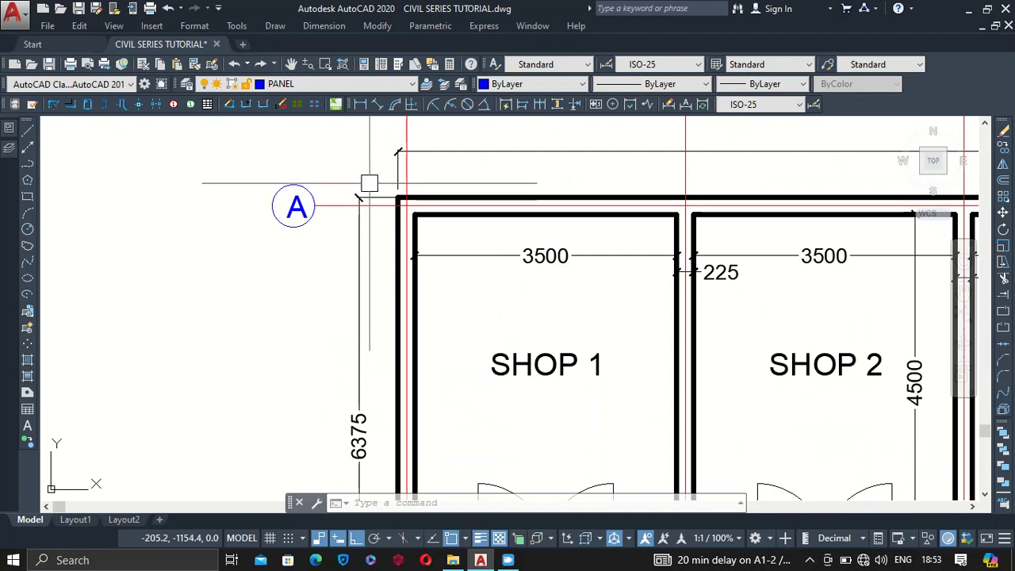
pyautogui.scroll(-2, 346, 151)
pyautogui.click(346, 152)
pyautogui.scroll(-4, 381, 198)
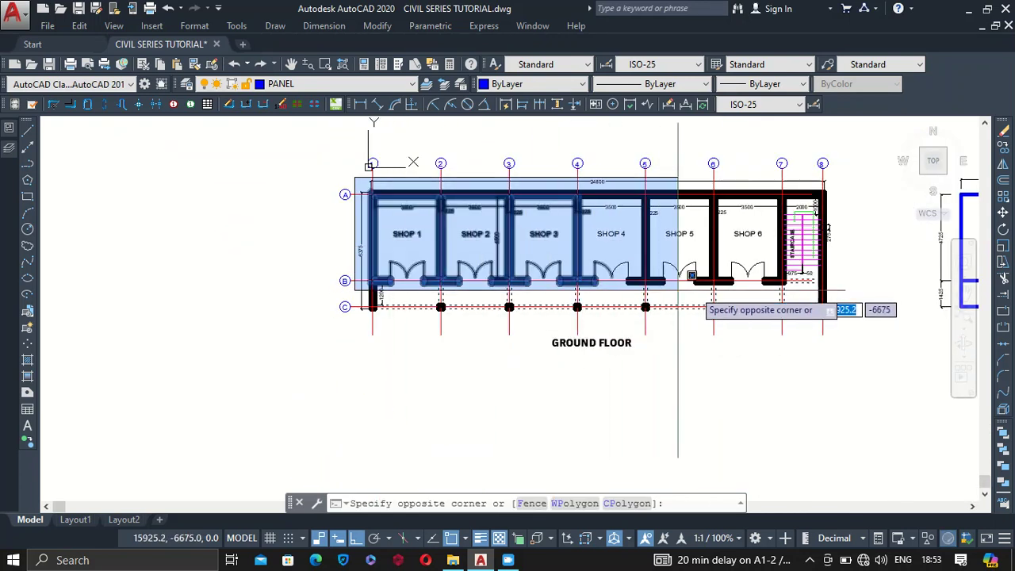
pyautogui.click(855, 313)
pyautogui.rightClick(845, 309)
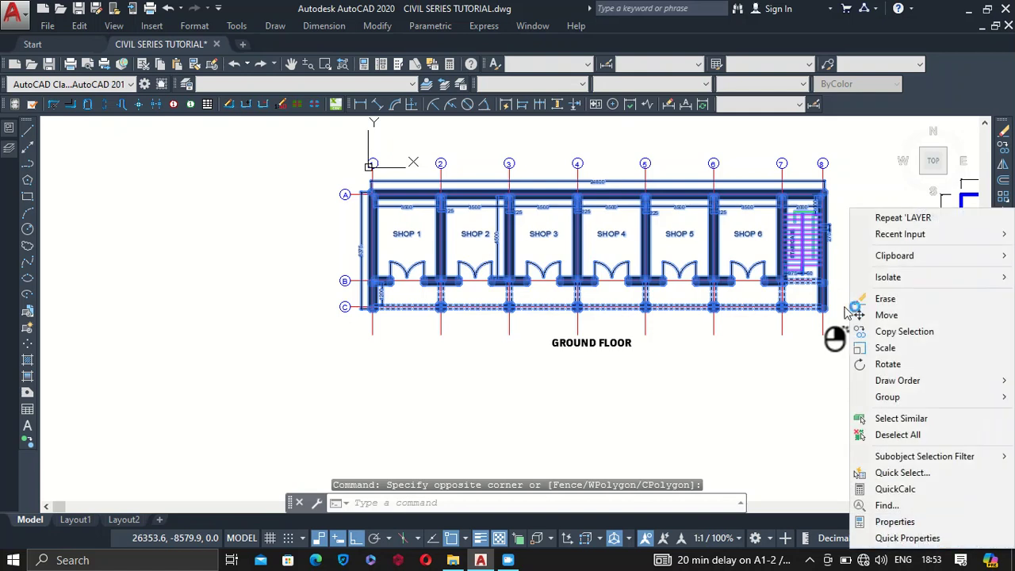
pyautogui.click(894, 333)
pyautogui.click(742, 307)
pyautogui.scroll(-2, 785, 321)
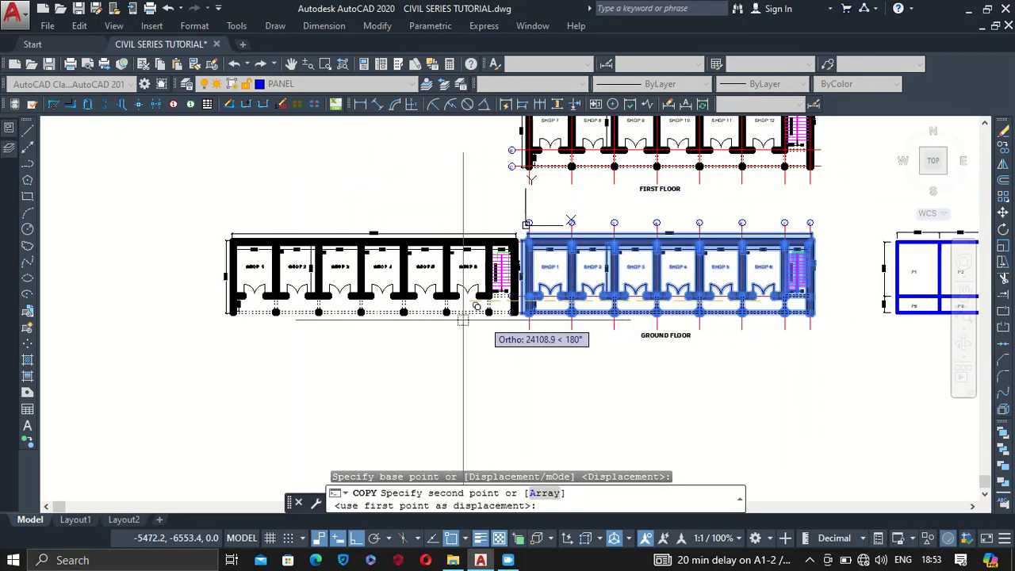
pyautogui.click(318, 313)
pyautogui.press('Escape')
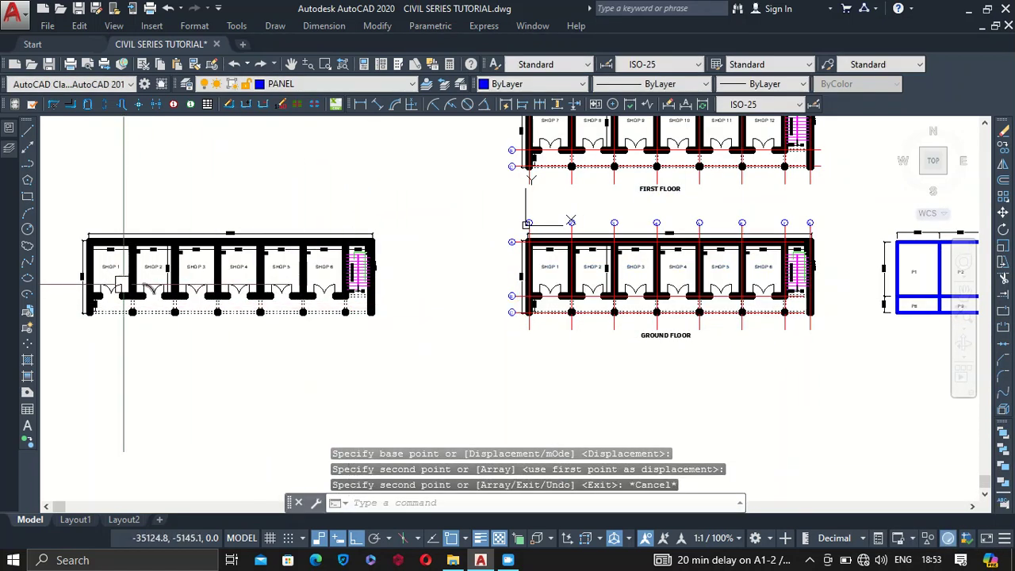
pyautogui.scroll(3, 143, 284)
pyautogui.scroll(-1, 238, 206)
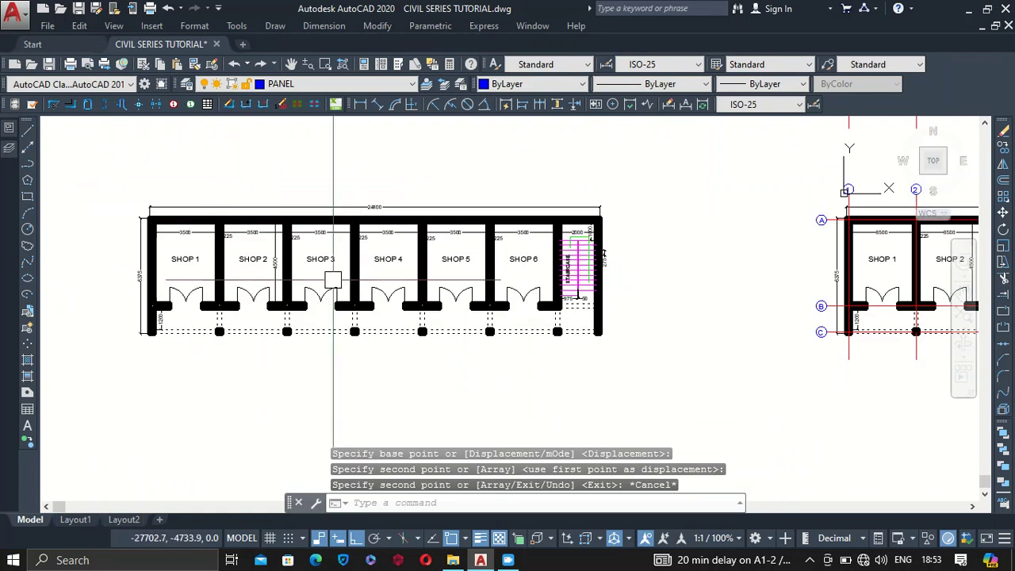
pyautogui.scroll(-2, 643, 215)
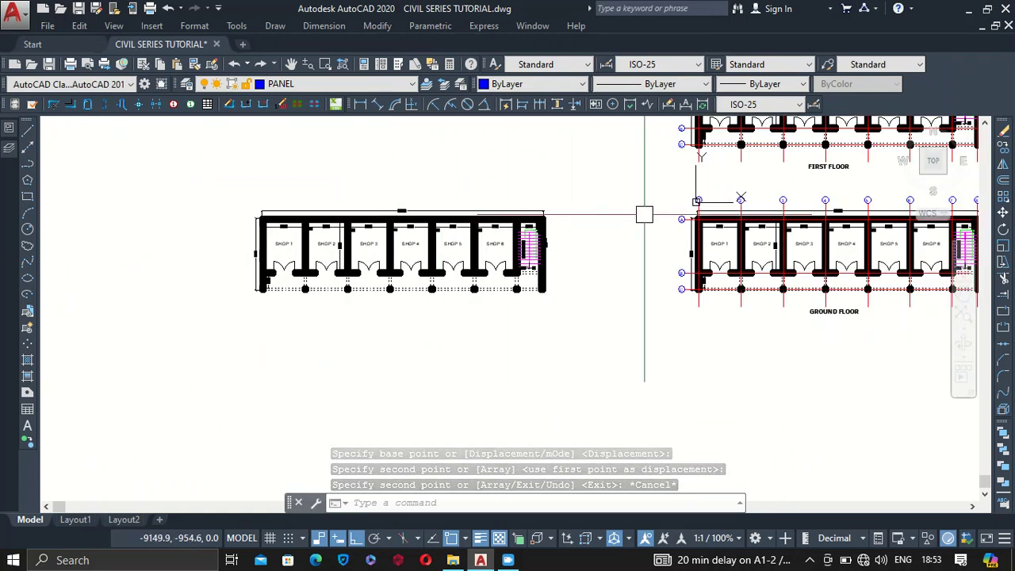
pyautogui.scroll(4, 716, 205)
pyautogui.scroll(-2, 669, 236)
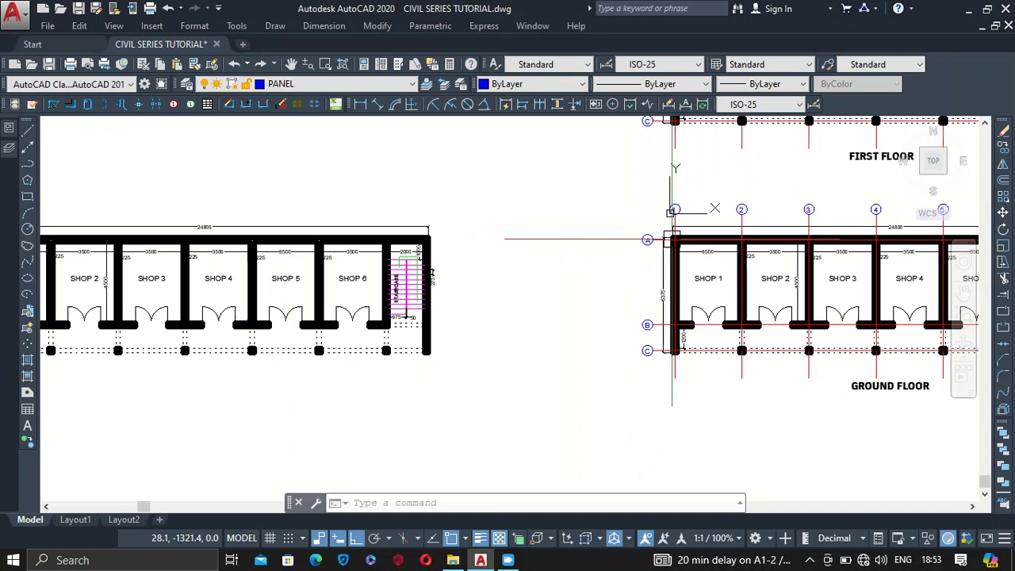
pyautogui.scroll(-2, 531, 179)
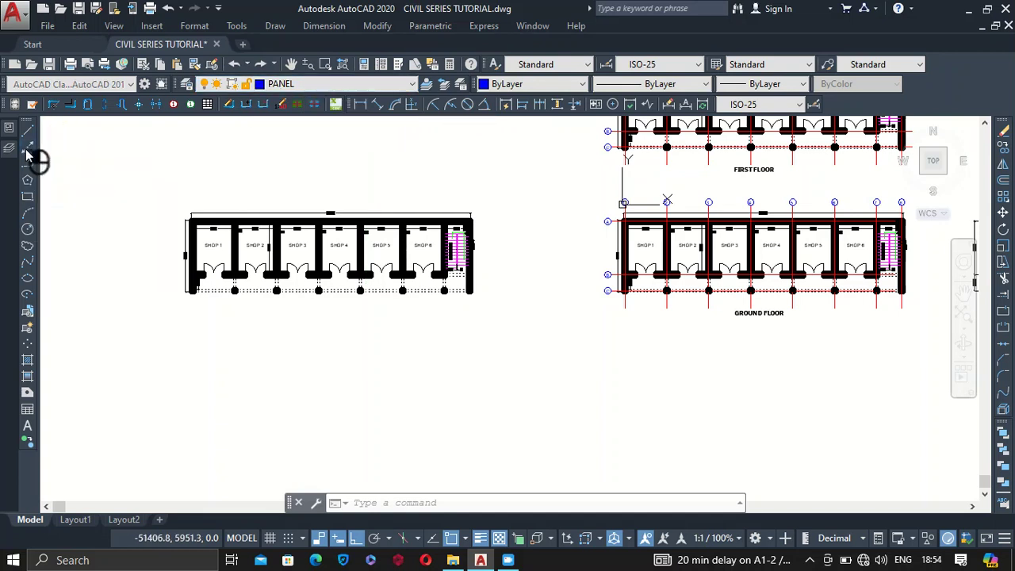
# Step: Draw a vertical construction line through the midpoint between the two lower corners of SHOP 1's left outer wall on the copied plan
pyautogui.click(27, 153)
pyautogui.scroll(4, 158, 217)
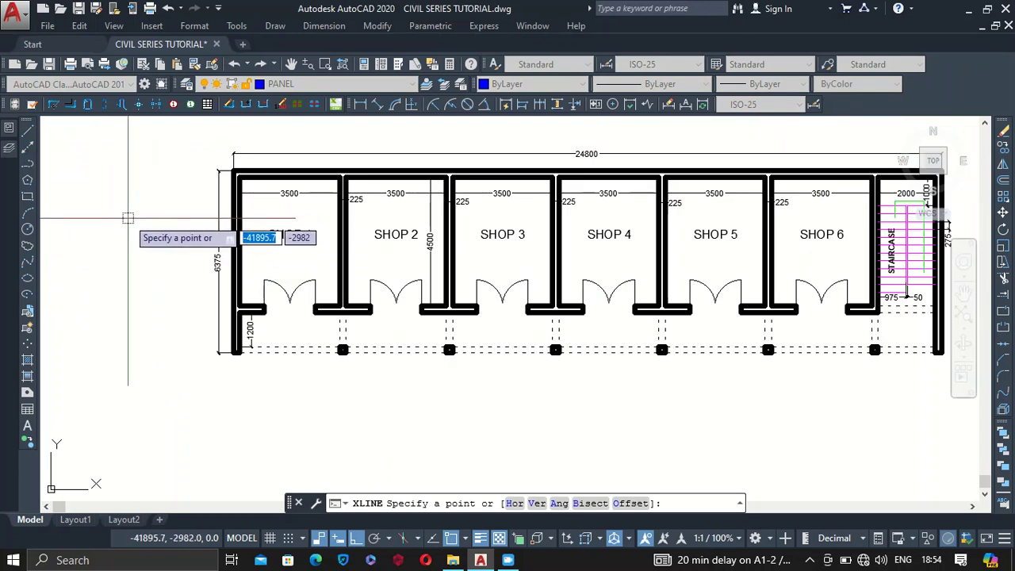
pyautogui.keyDown('shift'); pyautogui.rightClick(129, 227); pyautogui.keyUp('shift')
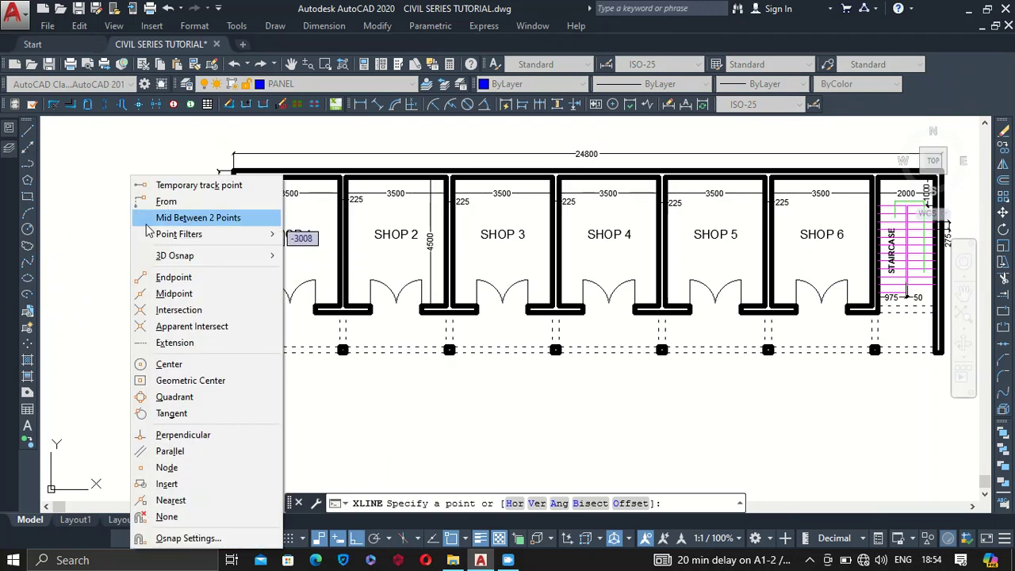
pyautogui.click(192, 222)
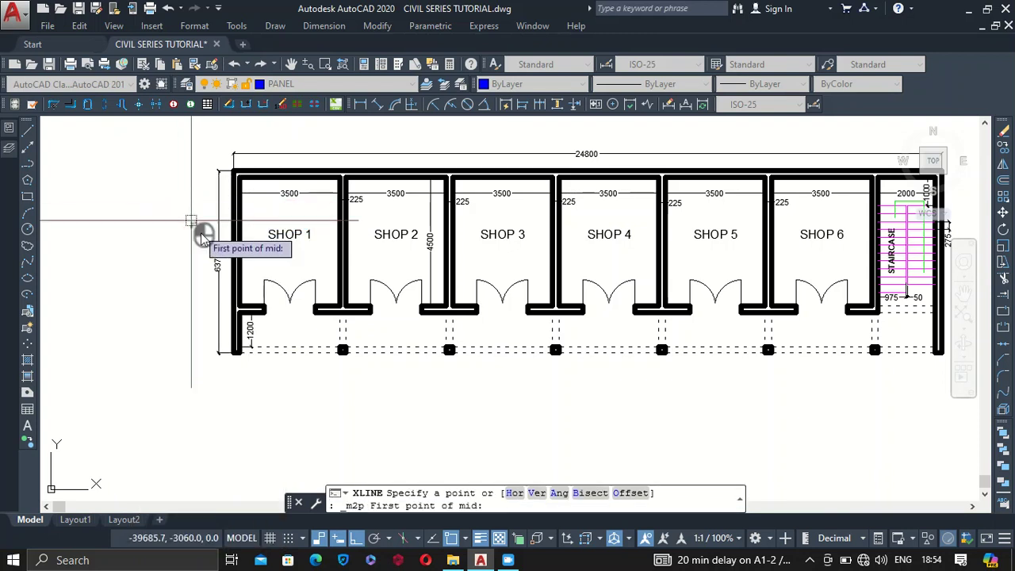
pyautogui.scroll(5, 238, 368)
pyautogui.scroll(4, 217, 392)
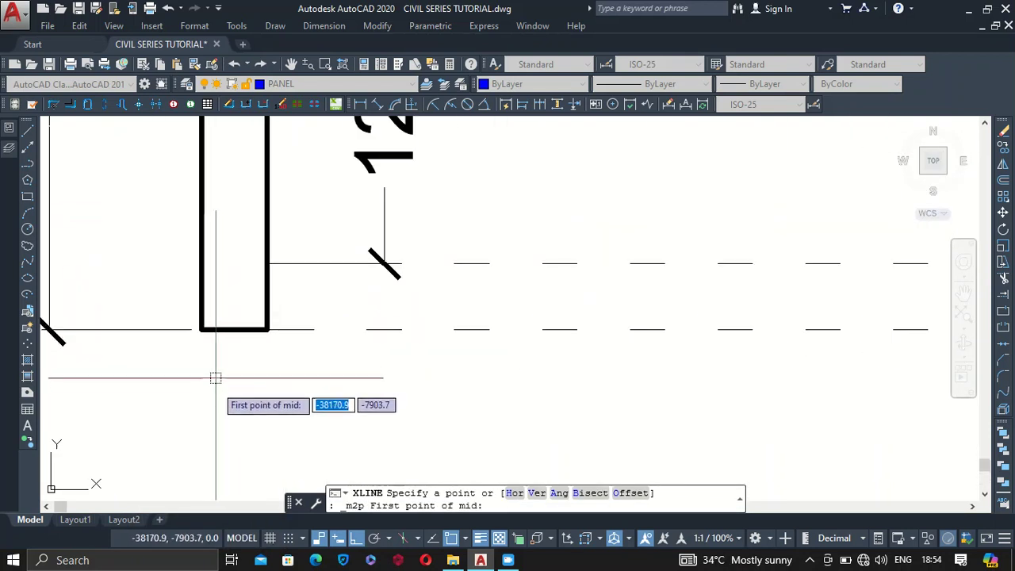
pyautogui.click(201, 329)
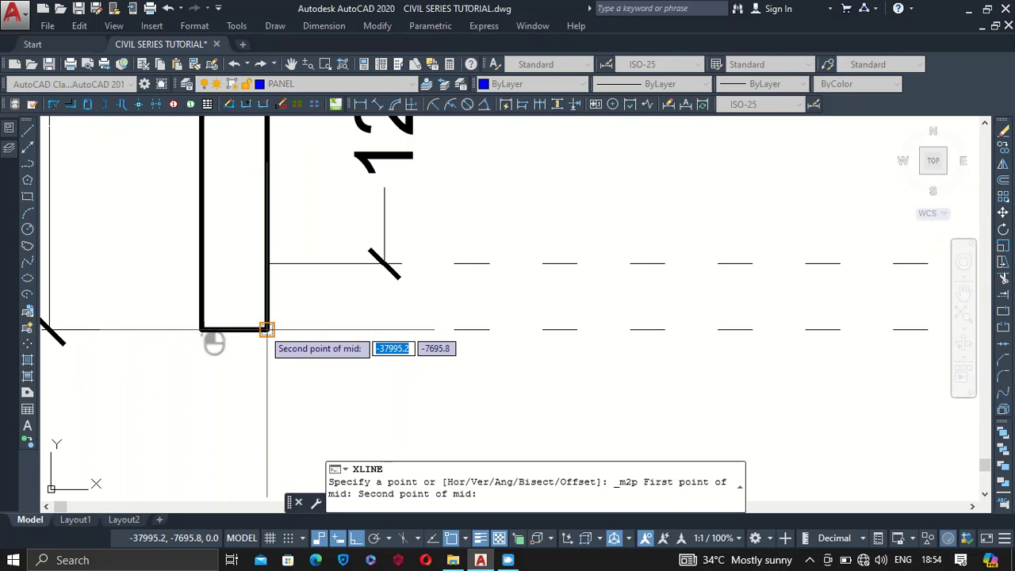
pyautogui.click(270, 330)
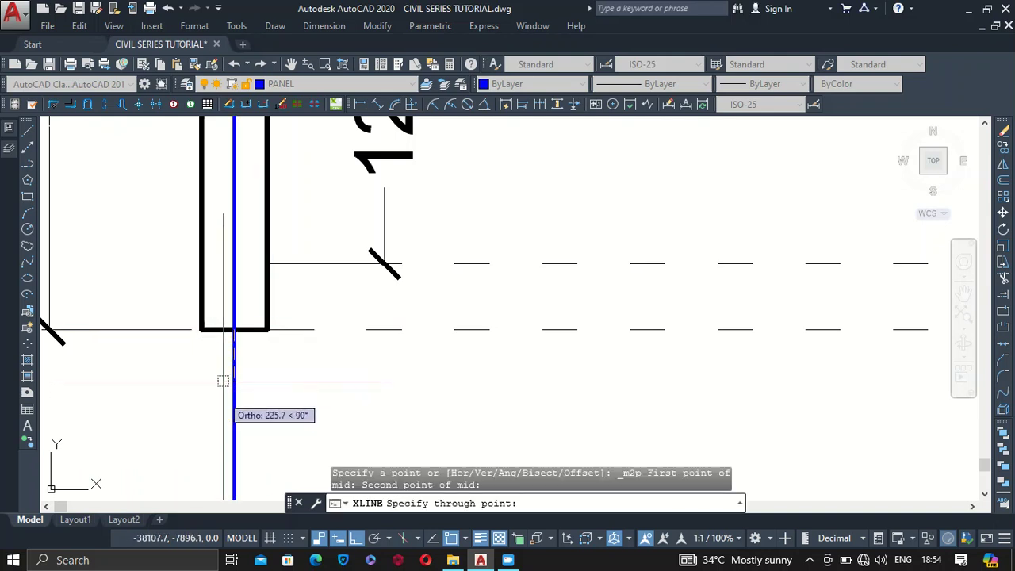
pyautogui.click(238, 389)
pyautogui.scroll(-8, 235, 388)
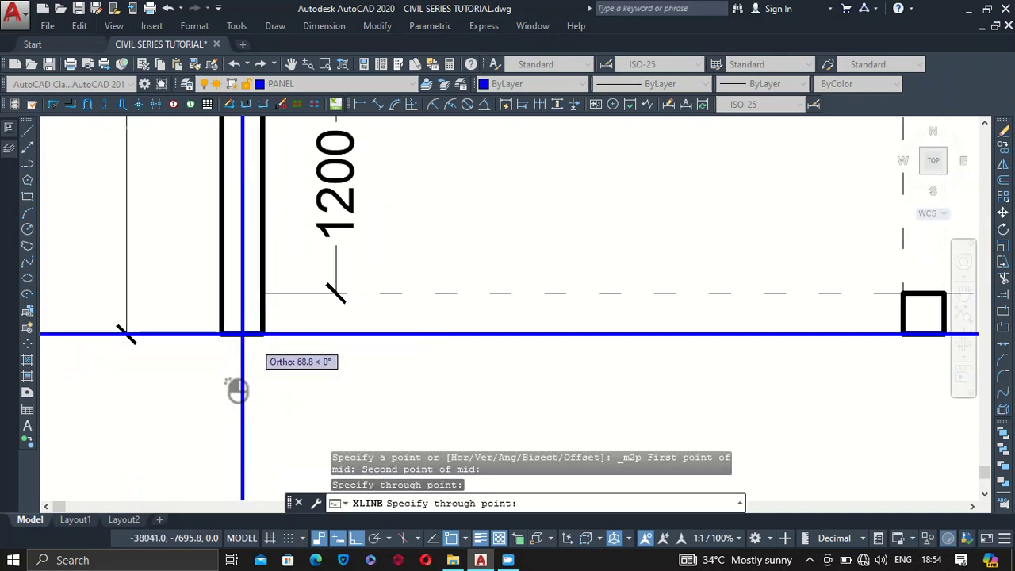
pyautogui.press('Escape')
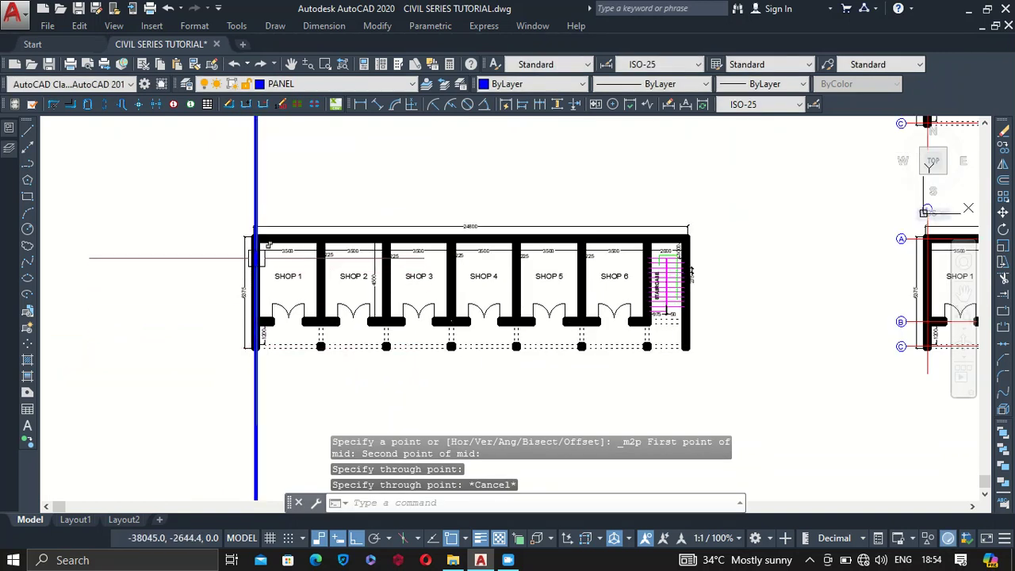
# Step: Make the gridlines layer the current layer in the layer properties manager
pyautogui.scroll(8, 242, 179)
pyautogui.scroll(-7, 246, 207)
pyautogui.scroll(4, 242, 229)
pyautogui.scroll(4, 245, 281)
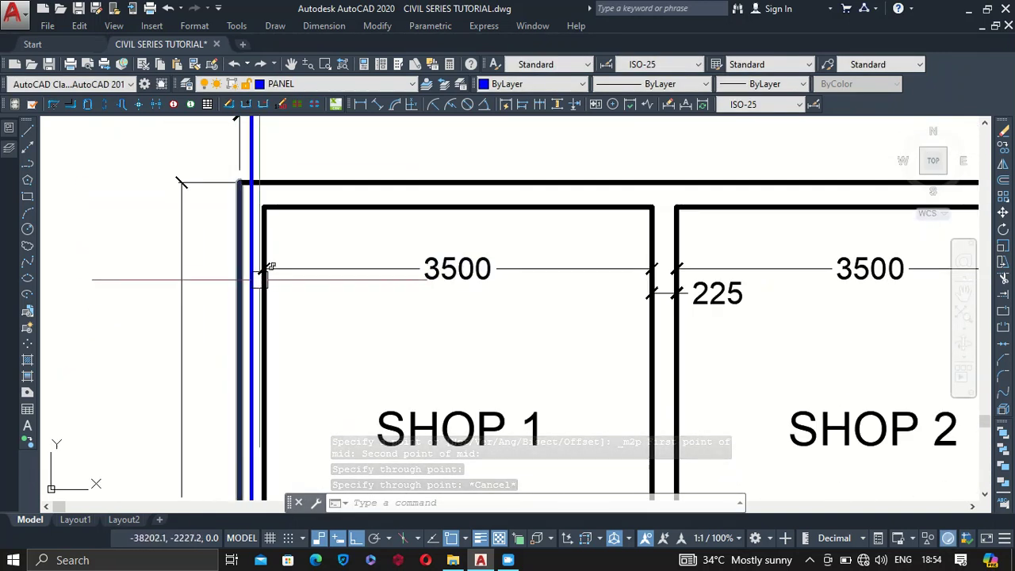
pyautogui.click(10, 146)
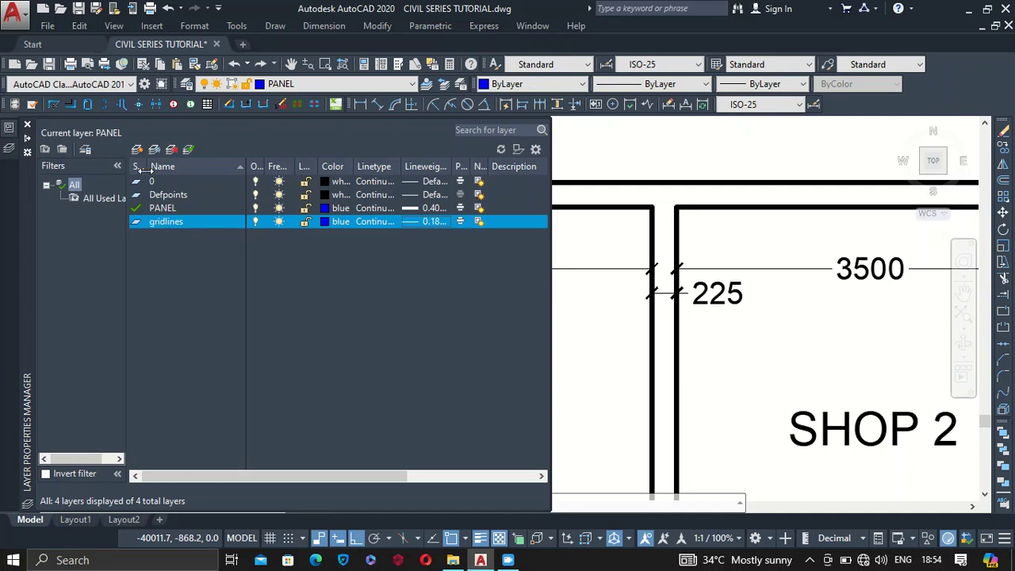
pyautogui.rightClick(158, 222)
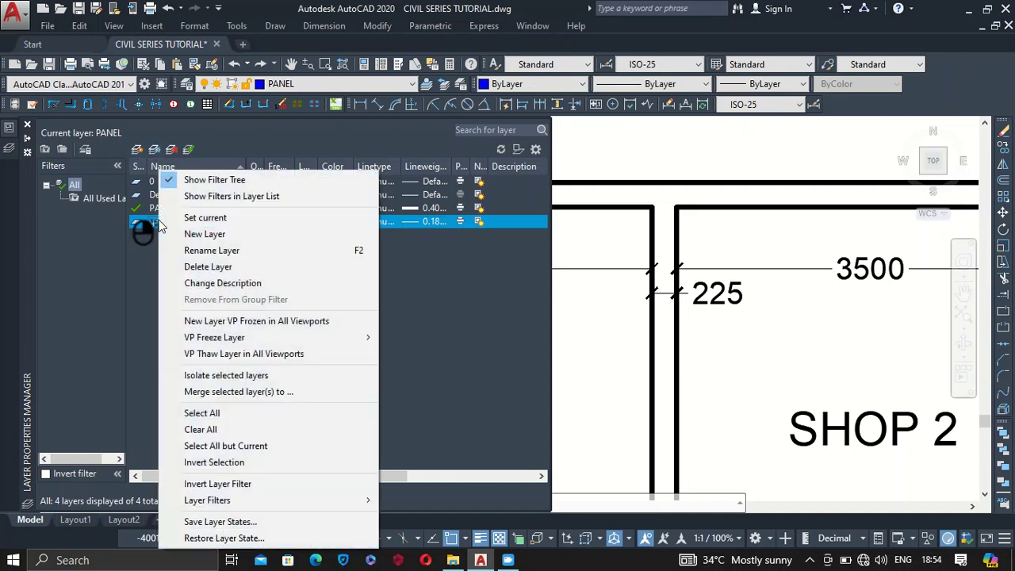
pyautogui.click(208, 218)
pyautogui.click(595, 327)
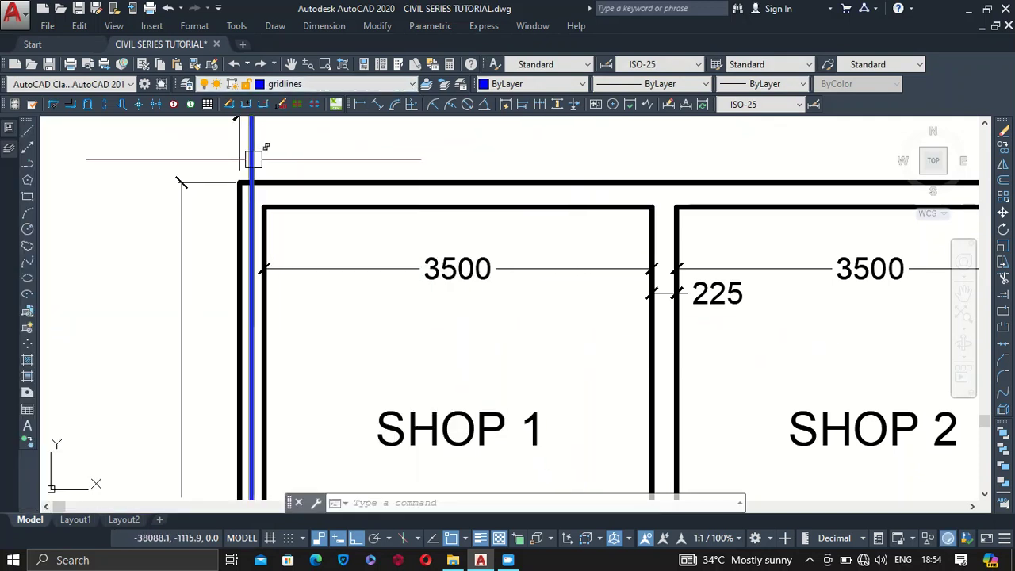
# Step: Move the vertical construction line through SHOP 1's left outer wall from the PANEL layer to the gridlines layer
pyautogui.click(410, 84)
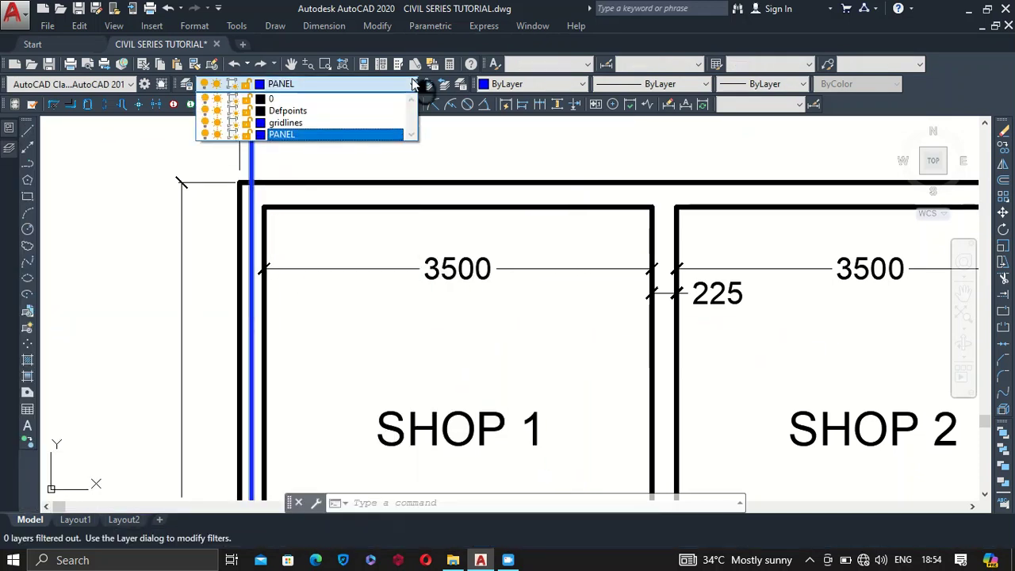
pyautogui.click(291, 126)
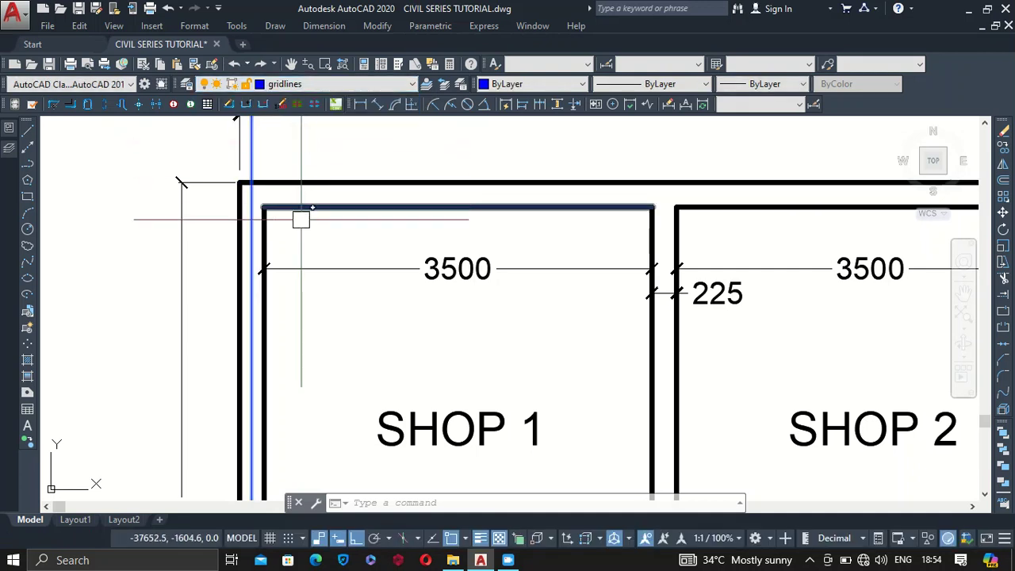
pyautogui.scroll(-8, 302, 219)
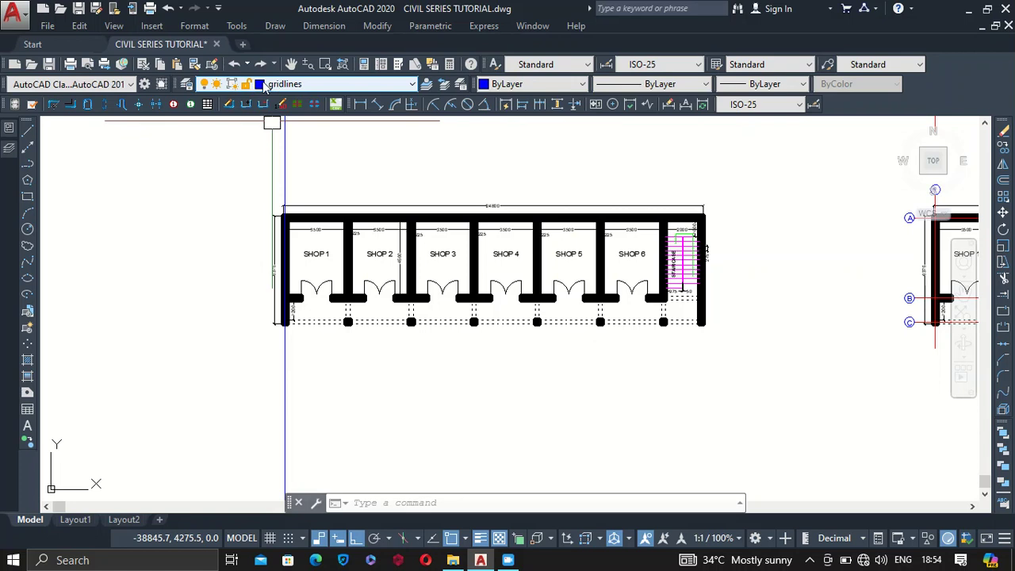
pyautogui.scroll(2, 289, 180)
pyautogui.scroll(-2, 297, 188)
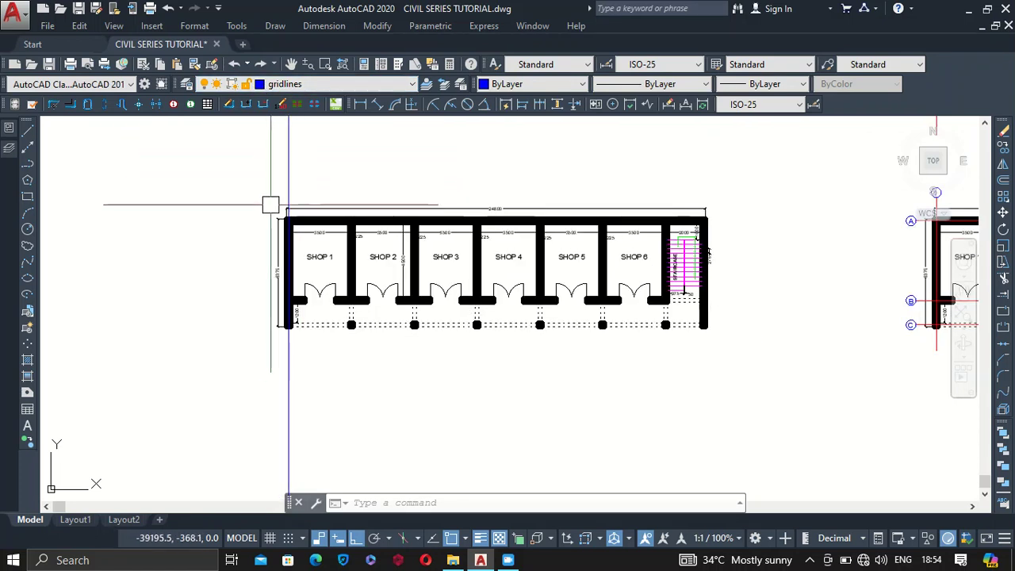
# Step: Draw a vertical construction line through the midpoint between the two lower inside corners of the wall dividing SHOP 1 and SHOP 2
pyautogui.click(27, 149)
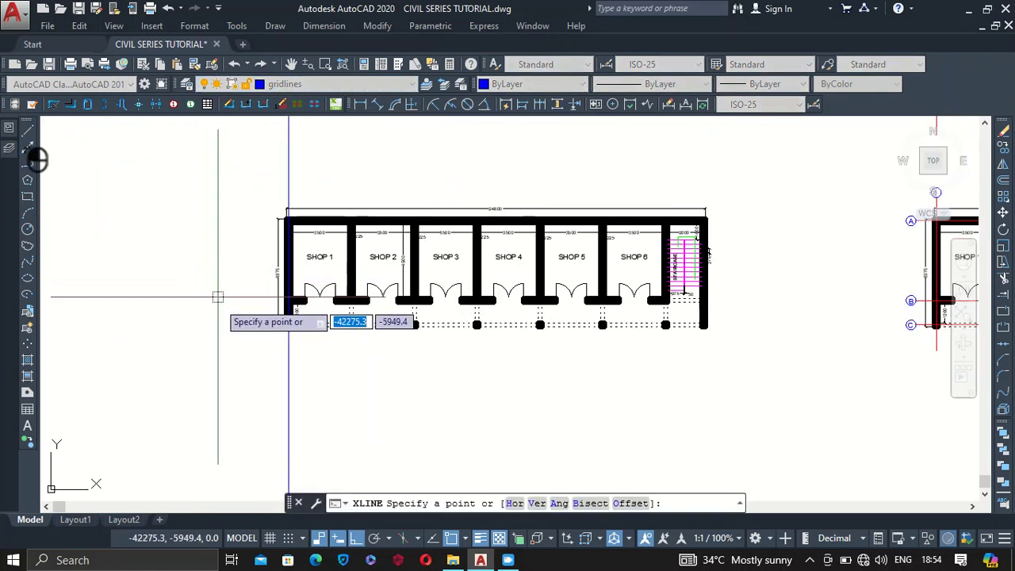
pyautogui.keyDown('shift'); pyautogui.rightClick(321, 375); pyautogui.keyUp('shift')
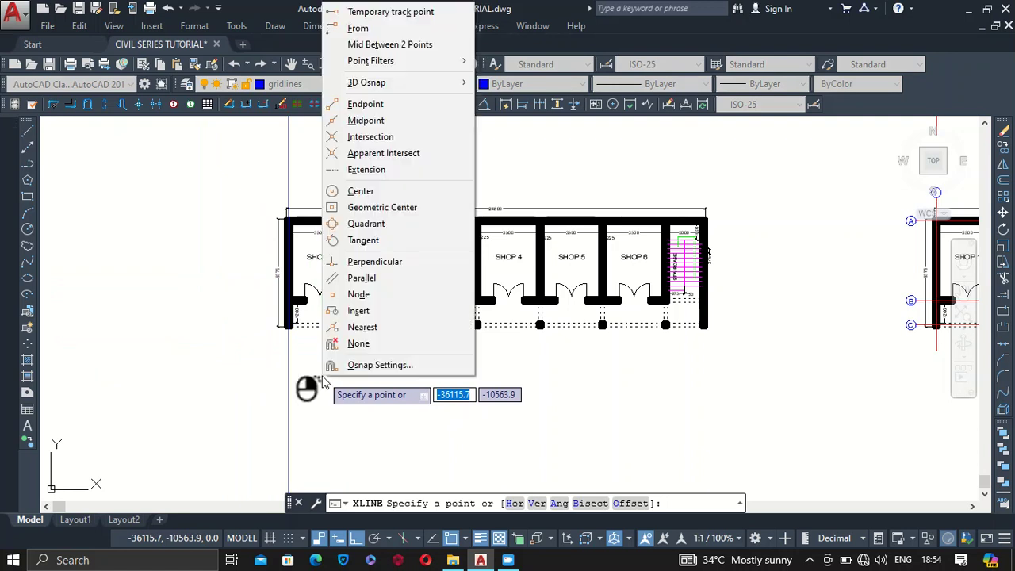
pyautogui.click(379, 45)
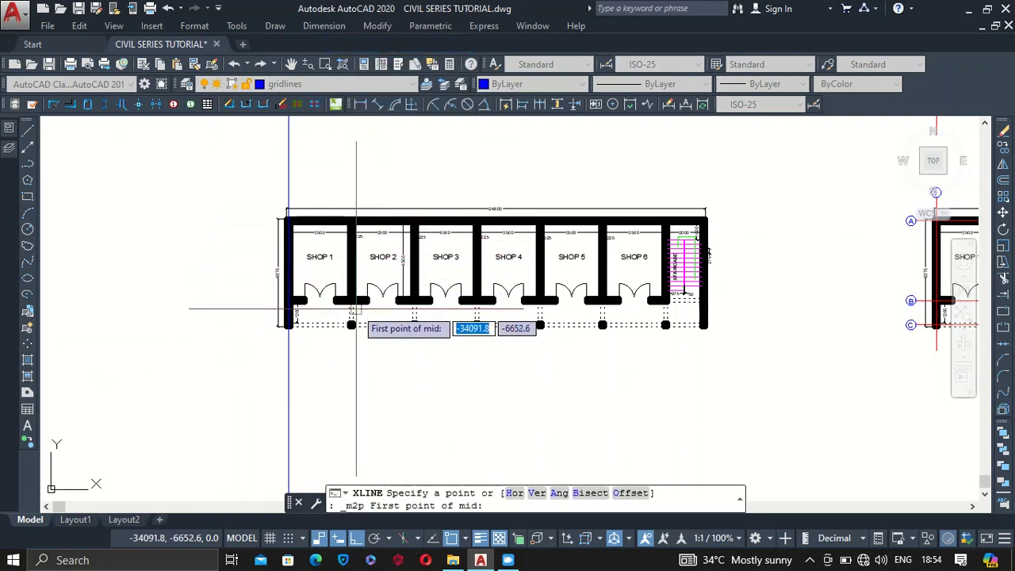
pyautogui.scroll(8, 349, 308)
pyautogui.scroll(2, 347, 282)
pyautogui.click(353, 232)
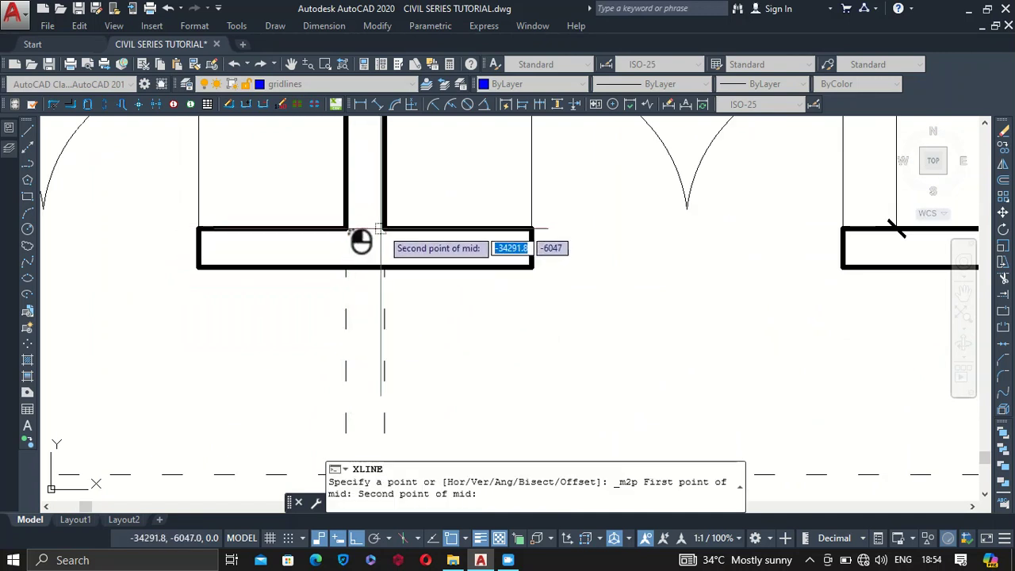
pyautogui.click(384, 228)
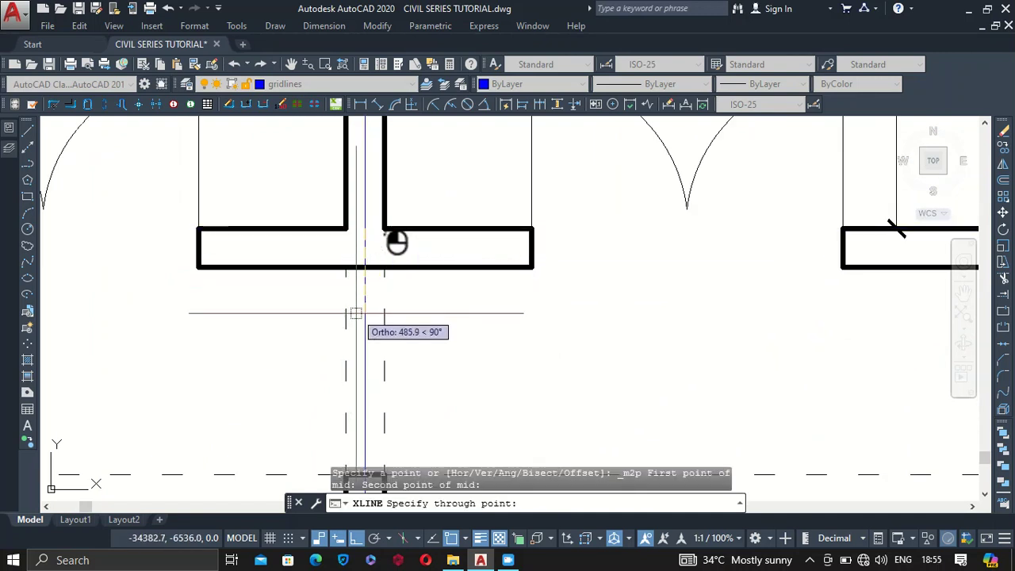
pyautogui.scroll(-4, 377, 305)
pyautogui.click(384, 280)
pyautogui.press('Escape')
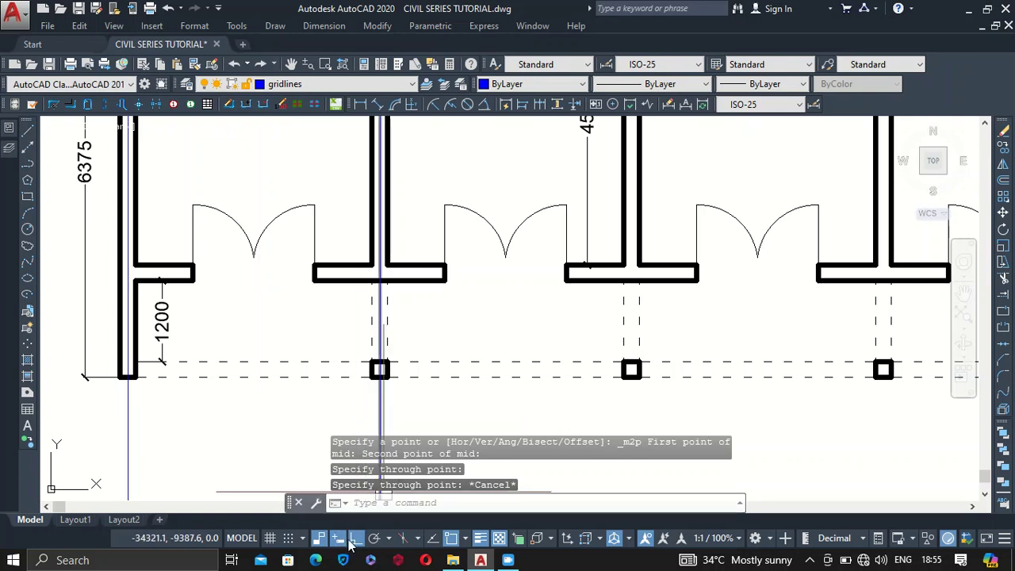
# Step: Draw a horizontal construction line through the midpoint between the two inner corners where SHOP 1's front wall meets the left outer wall
pyautogui.scroll(-4, 327, 361)
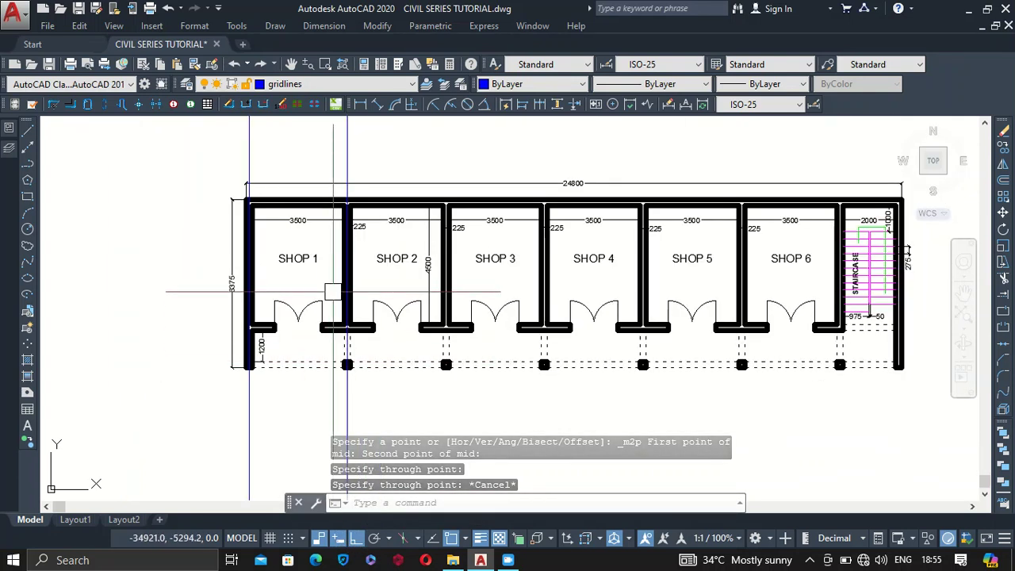
pyautogui.press('Return')
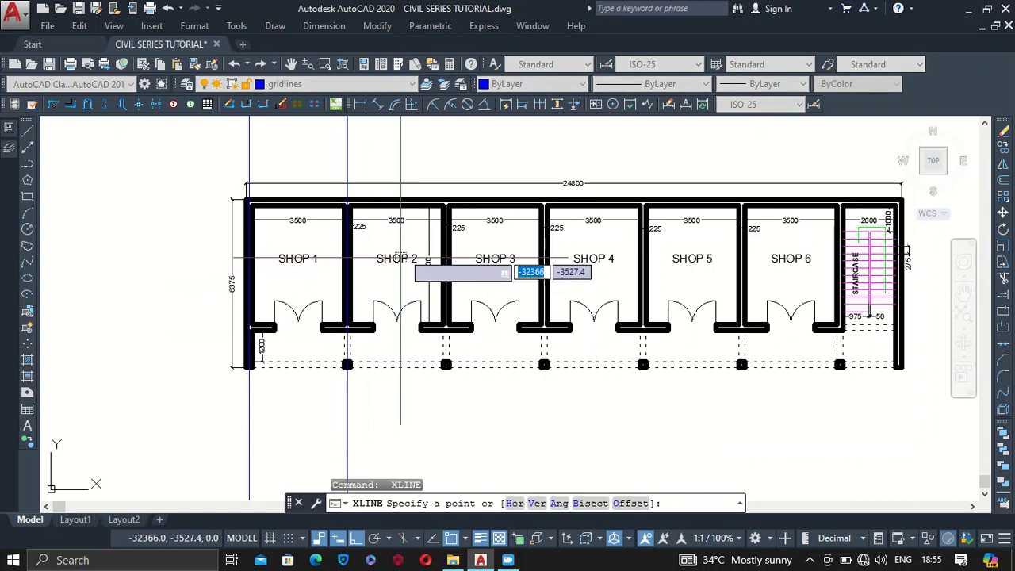
pyautogui.keyDown('shift'); pyautogui.rightClick(427, 156); pyautogui.keyUp('shift')
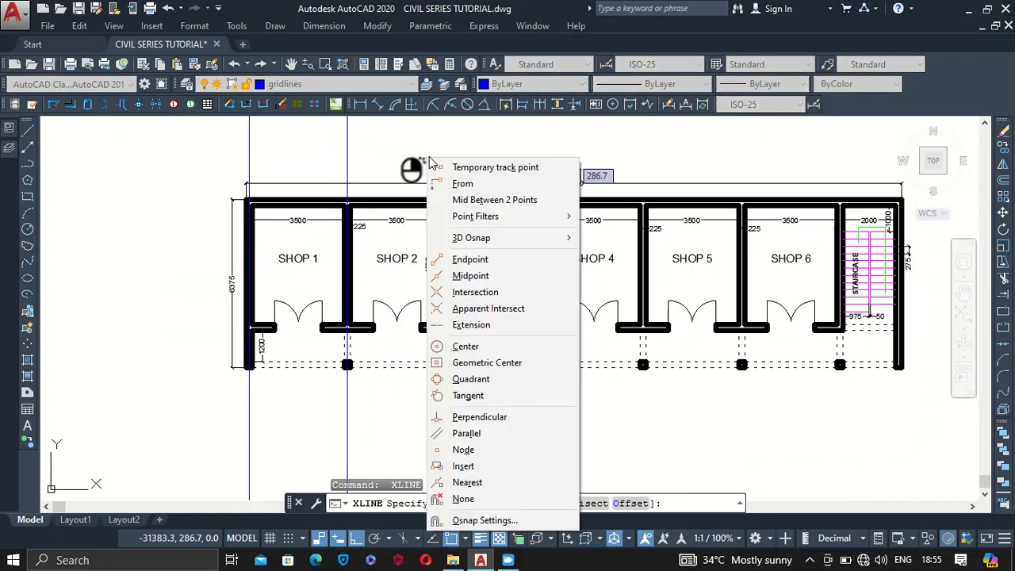
pyautogui.click(456, 198)
pyautogui.scroll(8, 261, 345)
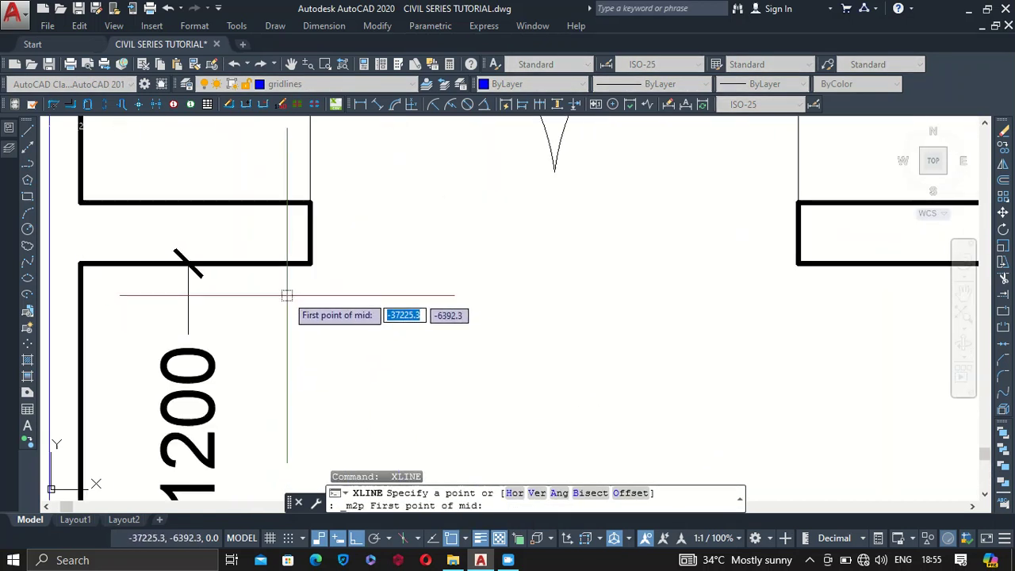
pyautogui.click(80, 263)
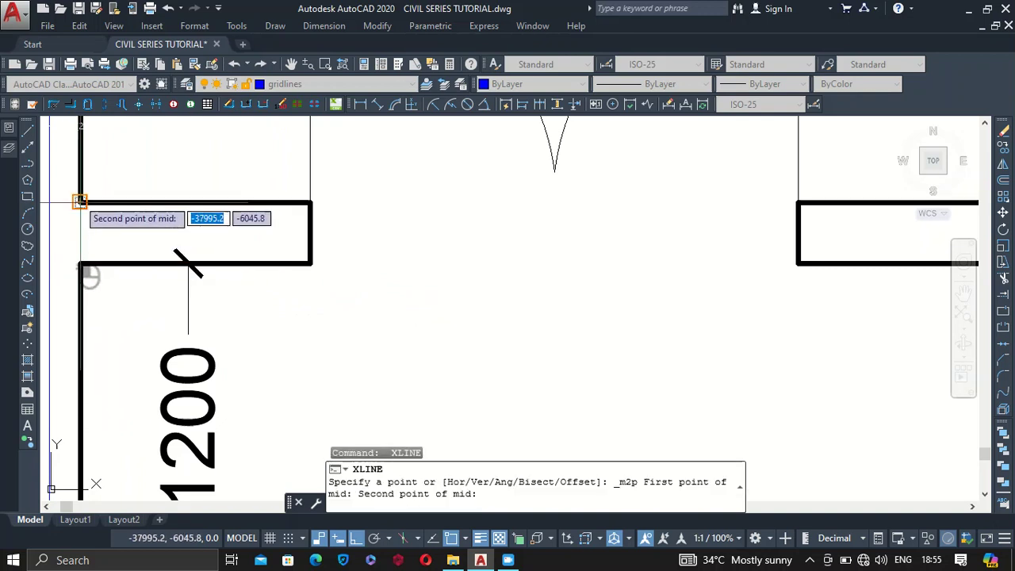
pyautogui.click(80, 202)
pyautogui.click(149, 236)
pyautogui.scroll(-5, 199, 245)
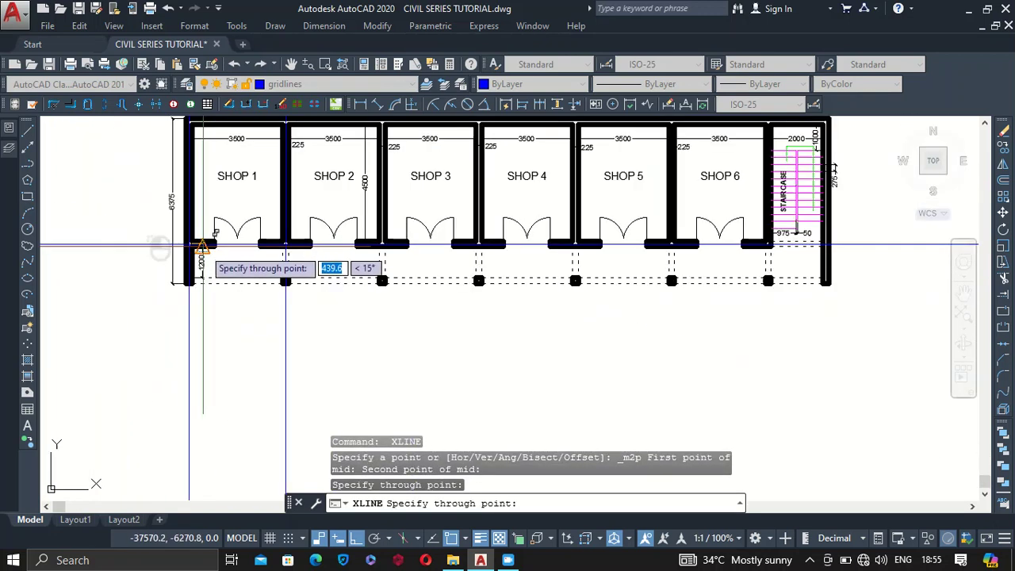
pyautogui.press('Escape')
# Step: Copy the SHOP 1–SHOP 2 vertical grid line from its column's top midpoint to the matching point 3725 mm away, below the SHOP 2–SHOP 3 wall
pyautogui.scroll(-3, 198, 293)
pyautogui.scroll(2, 235, 270)
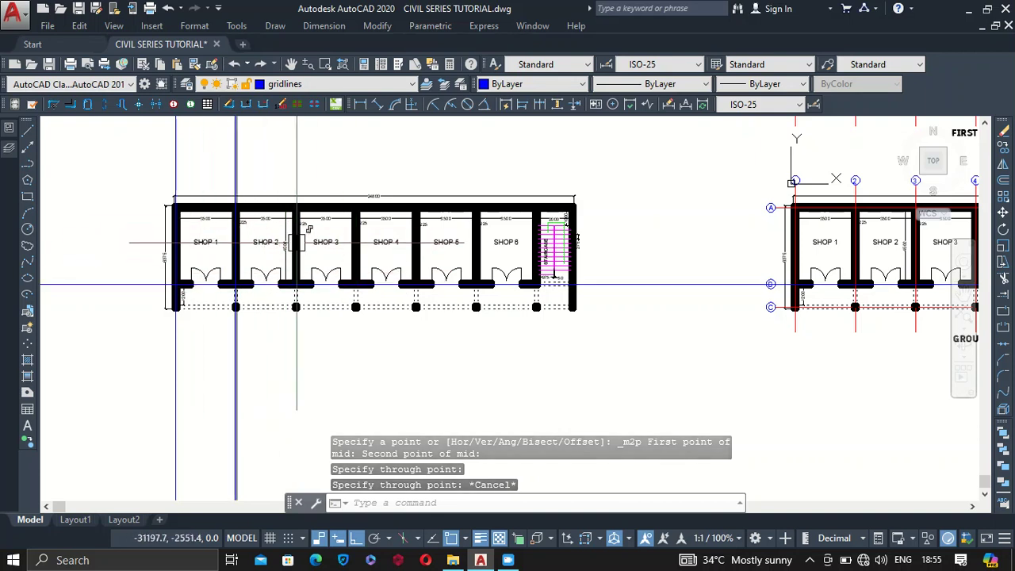
pyautogui.scroll(4, 273, 297)
pyautogui.scroll(-2, 285, 307)
pyautogui.scroll(6, 283, 299)
pyautogui.scroll(-4, 302, 320)
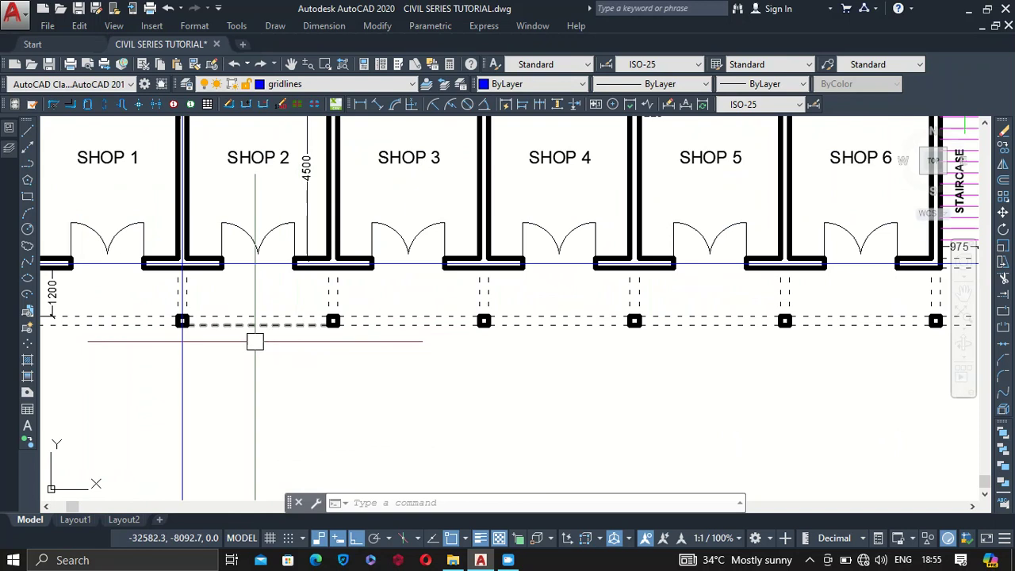
pyautogui.click(183, 355)
pyautogui.rightClick(195, 365)
pyautogui.click(251, 315)
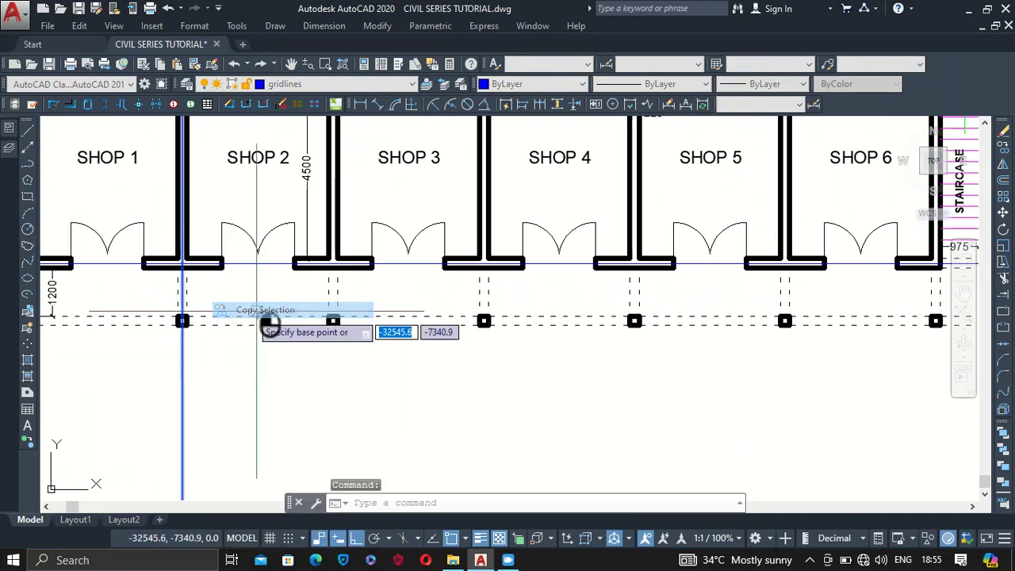
pyautogui.scroll(8, 181, 324)
pyautogui.click(194, 242)
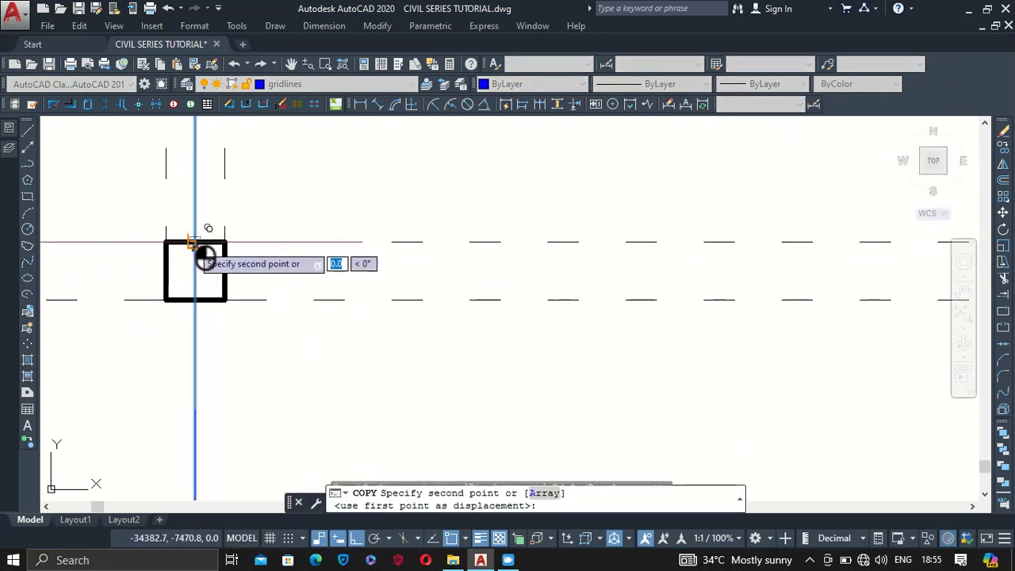
pyautogui.scroll(-5, 206, 257)
pyautogui.scroll(4, 420, 273)
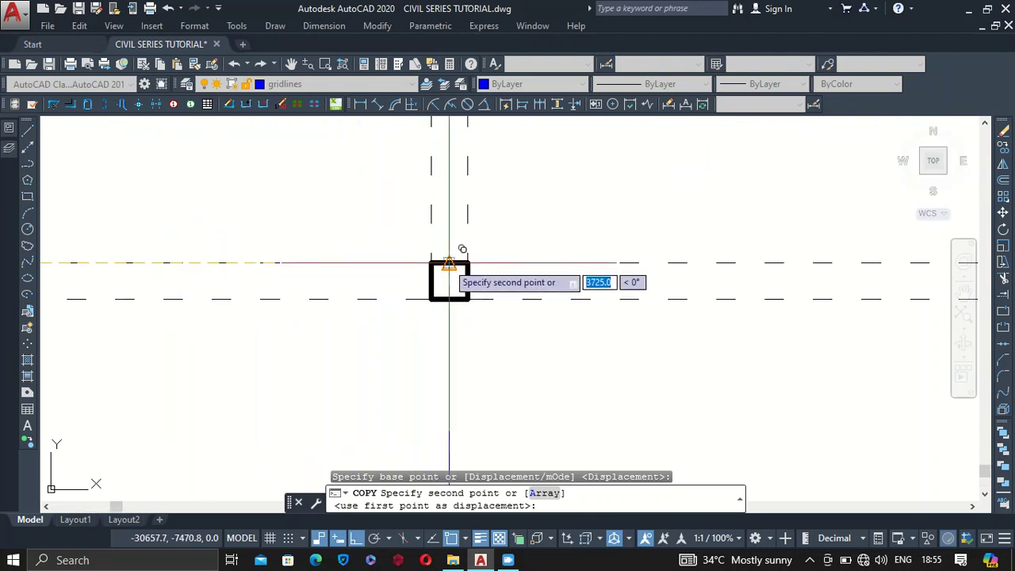
pyautogui.click(457, 274)
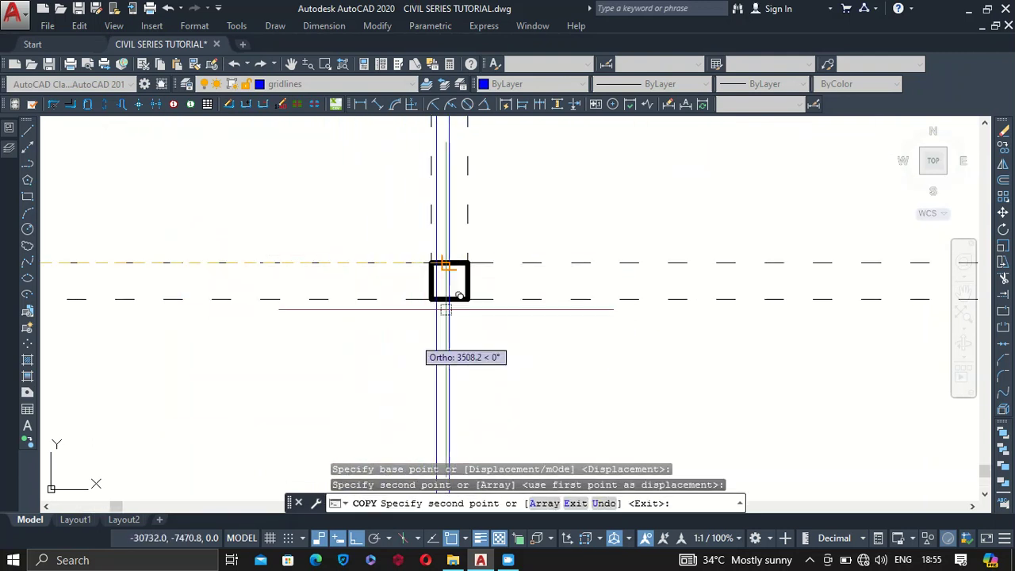
# Step: Place further copies of the vertical grid line at the top midpoints of the four remaining columns, up to the one between SHOP 6 and the staircase
pyautogui.scroll(-7, 449, 262)
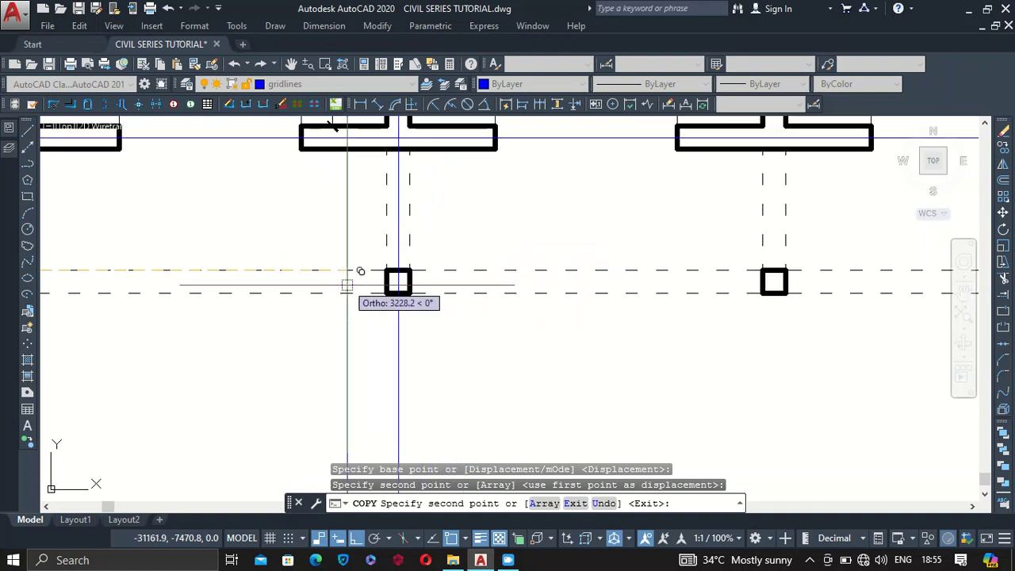
pyautogui.scroll(7, 415, 263)
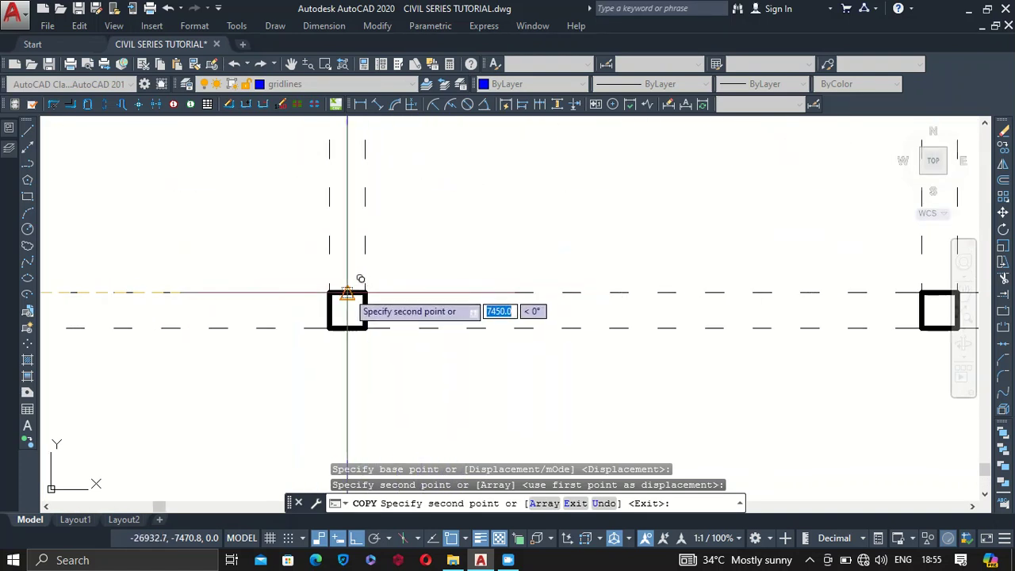
pyautogui.click(347, 293)
pyautogui.scroll(-5, 333, 300)
pyautogui.scroll(5, 460, 311)
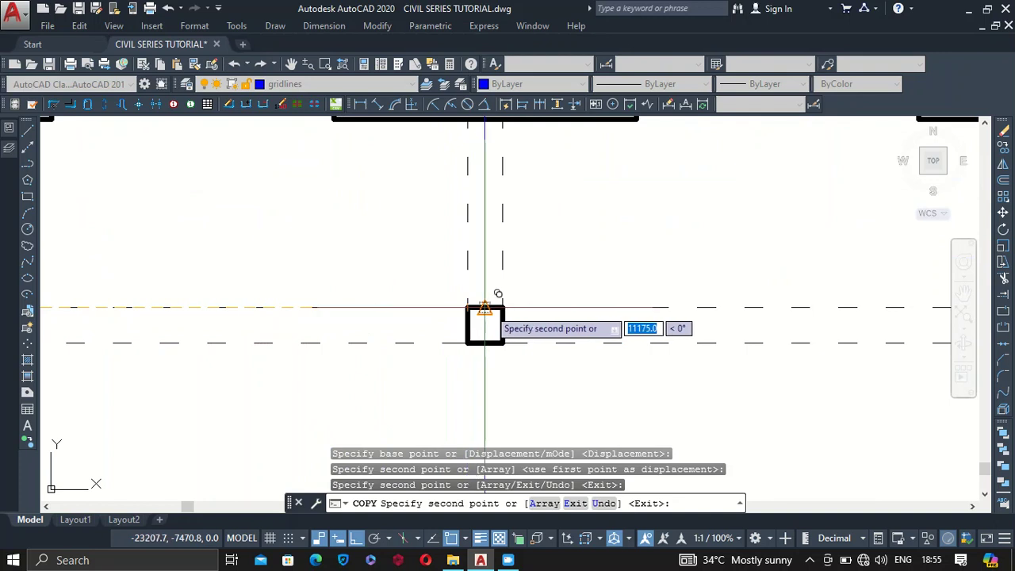
pyautogui.click(484, 308)
pyautogui.scroll(-5, 501, 317)
pyautogui.scroll(5, 500, 316)
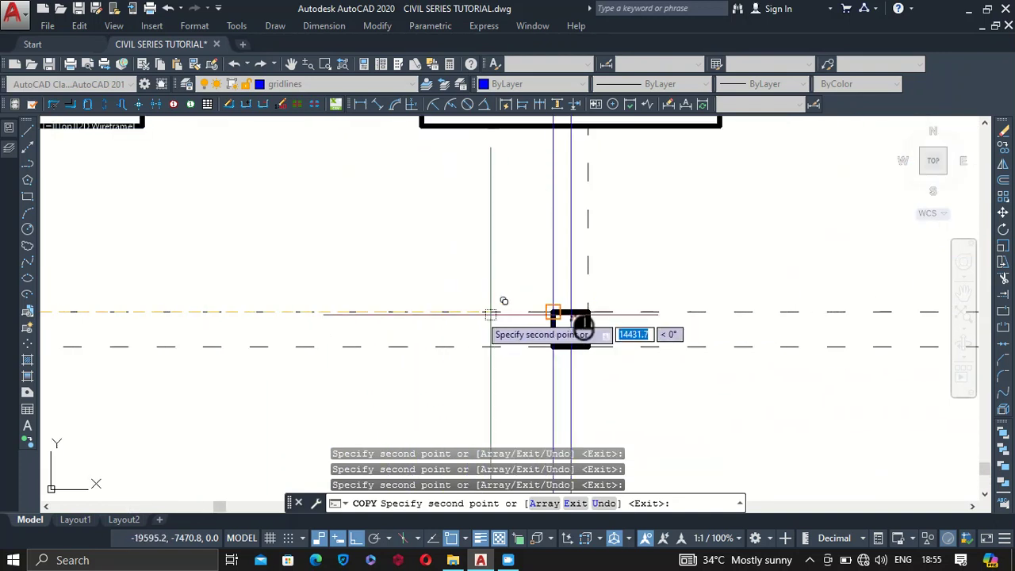
pyautogui.scroll(-5, 460, 315)
pyautogui.scroll(5, 625, 315)
pyautogui.click(622, 318)
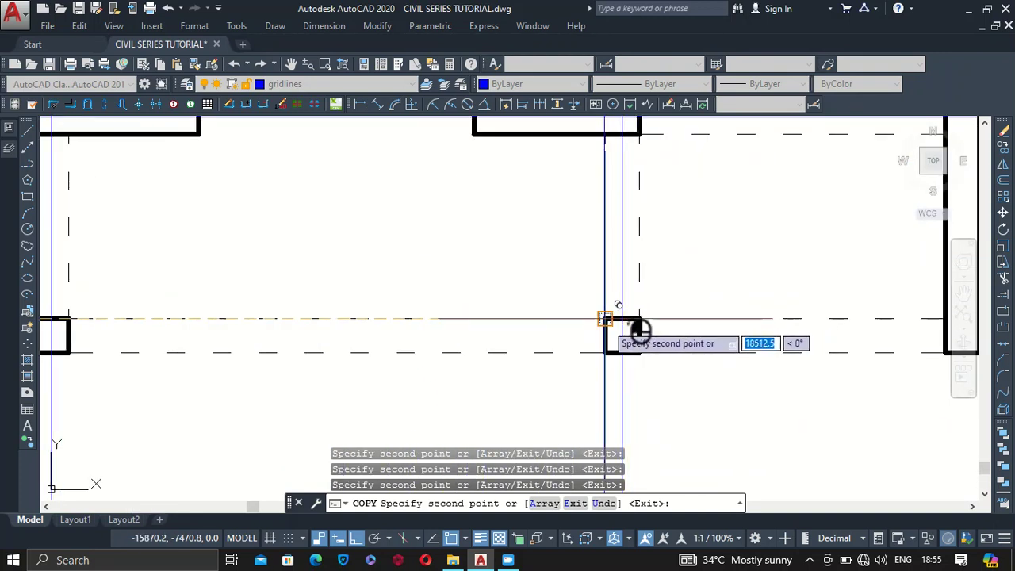
pyautogui.scroll(-6, 634, 324)
pyautogui.scroll(2, 317, 325)
pyautogui.press('Escape')
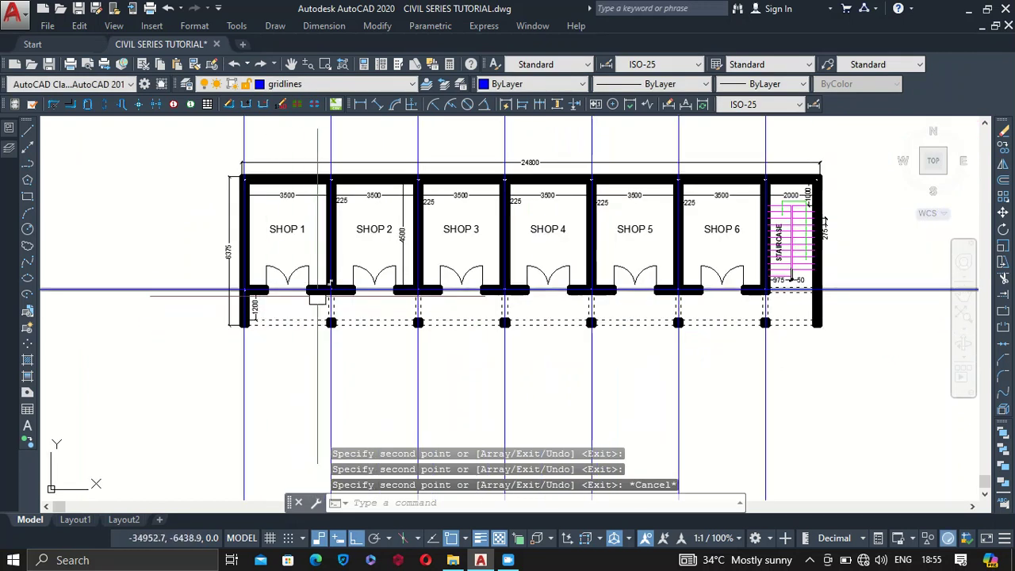
# Step: Copy SHOP 1's front wall horizontal grid line straight down to the centre of the column row
pyautogui.scroll(3, 306, 300)
pyautogui.click(283, 264)
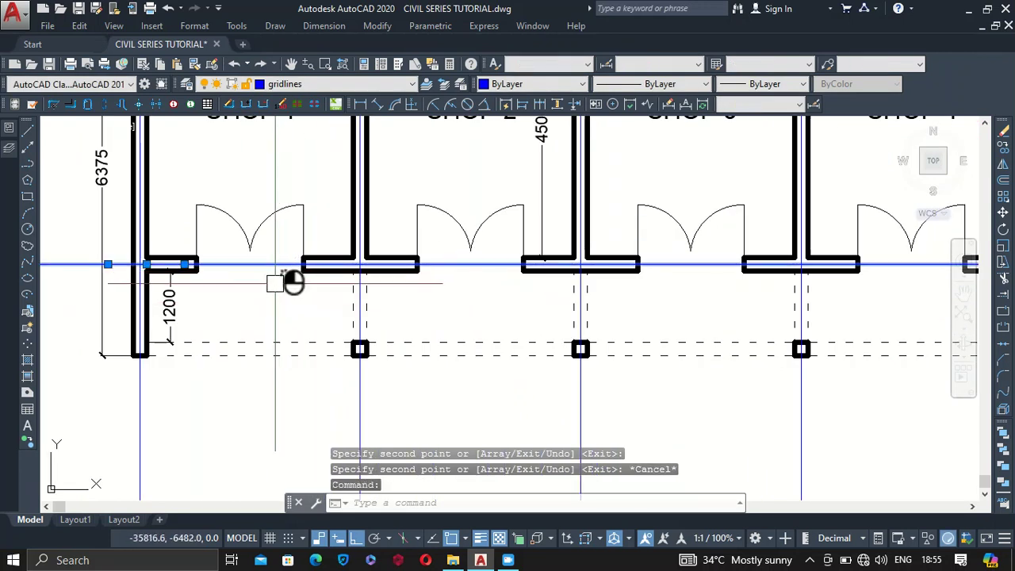
pyautogui.rightClick(277, 286)
pyautogui.click(318, 310)
pyautogui.scroll(3, 362, 233)
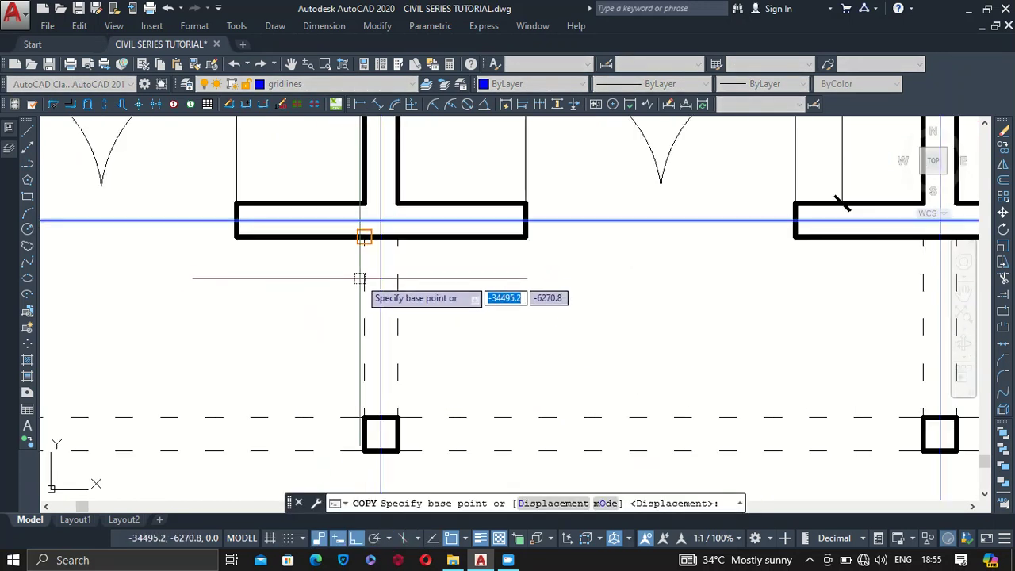
pyautogui.click(382, 221)
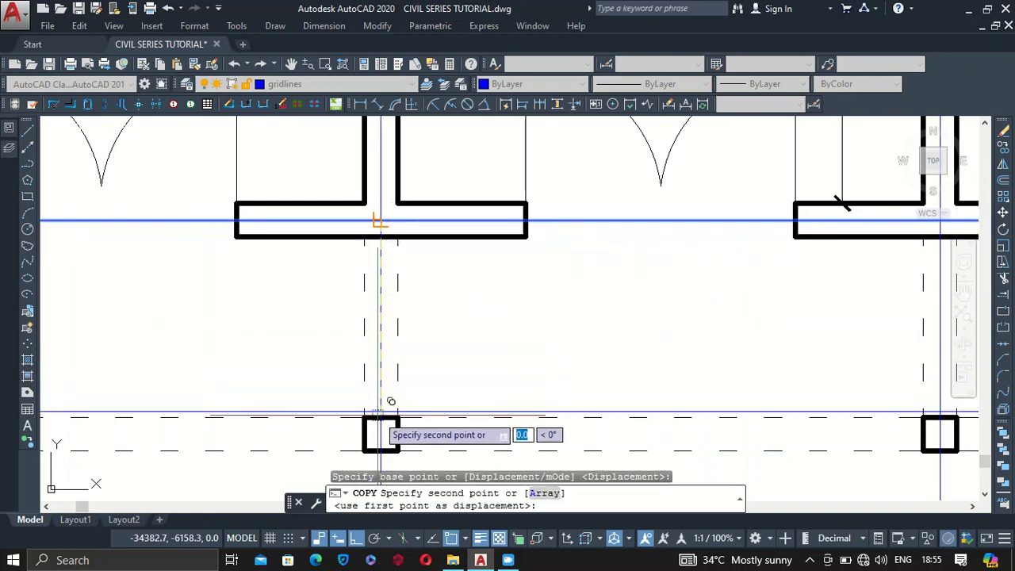
pyautogui.click(379, 446)
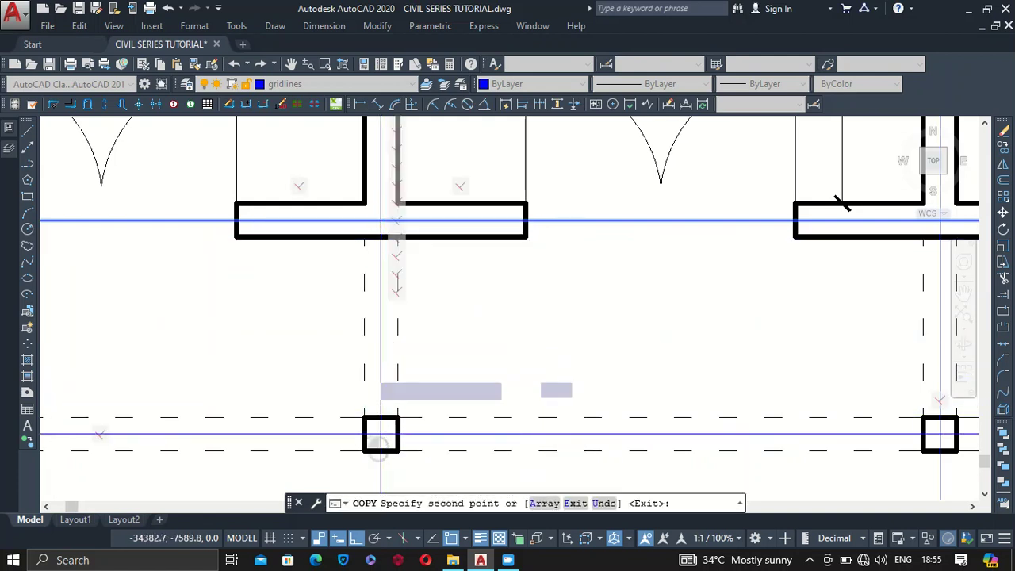
pyautogui.scroll(-5, 450, 341)
pyautogui.press('Escape')
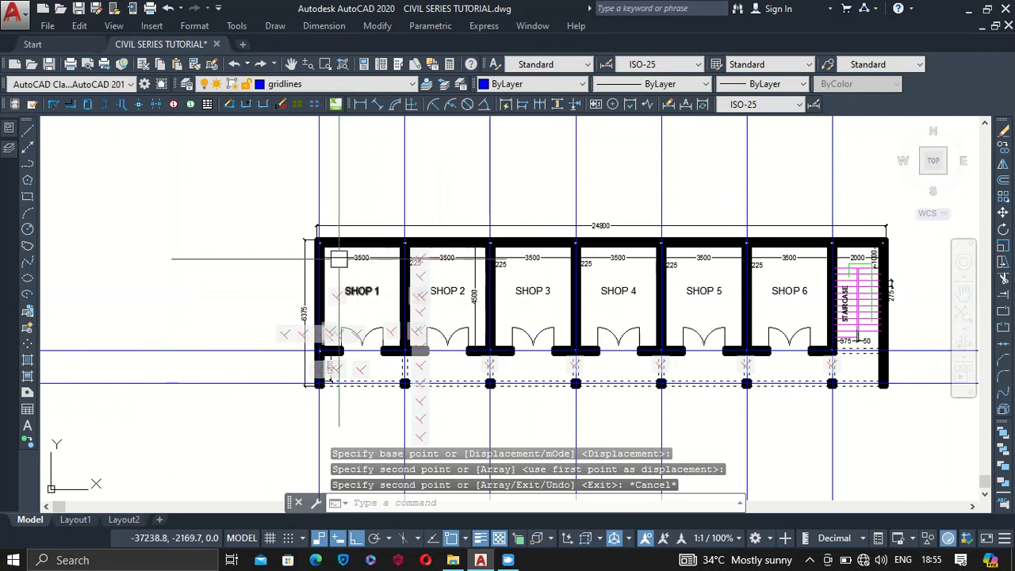
# Step: Select the whole copied shop plan and delete all geometric constraints from its objects
pyautogui.scroll(-2, 312, 227)
pyautogui.click(295, 217)
pyautogui.click(680, 370)
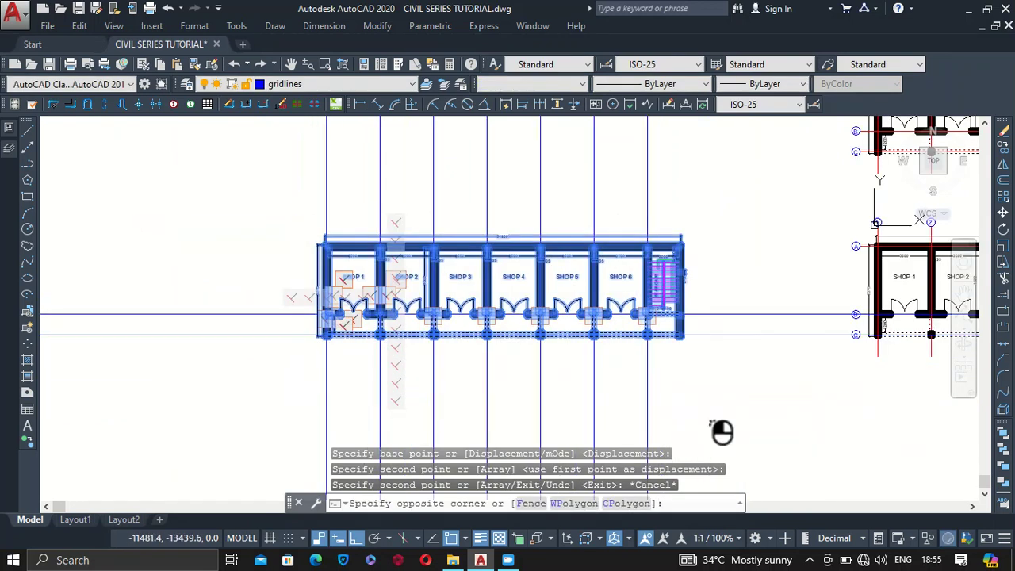
pyautogui.click(430, 25)
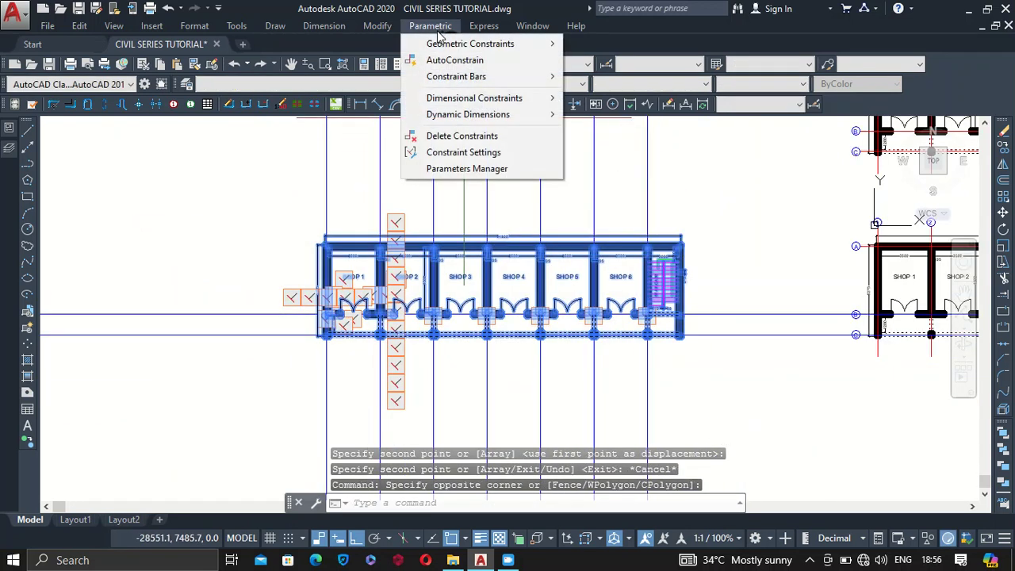
pyautogui.click(468, 135)
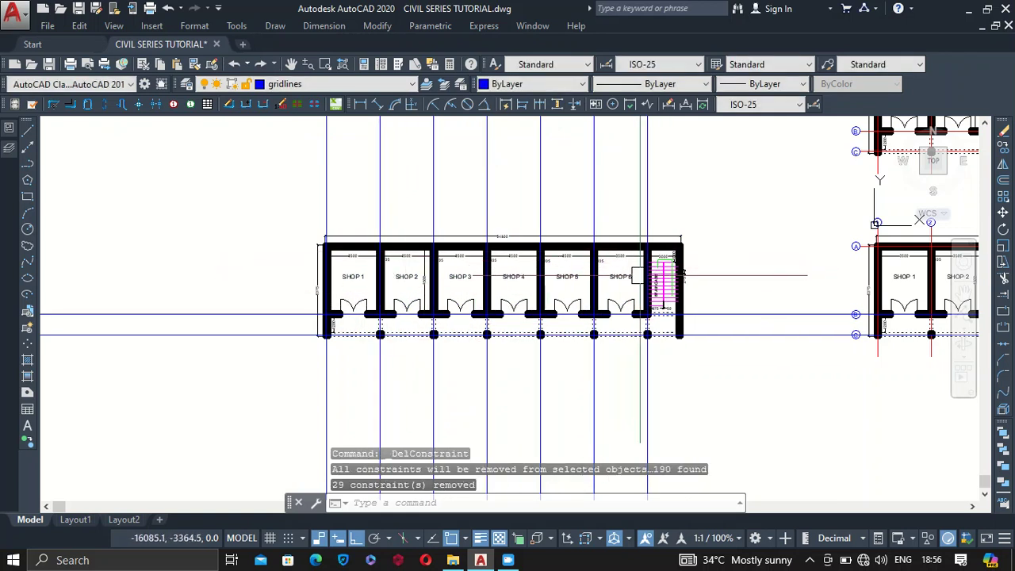
# Step: Draw a horizontal construction line through the midpoint between the outer and inner corners of SHOP 1's rear outer wall
pyautogui.scroll(5, 337, 257)
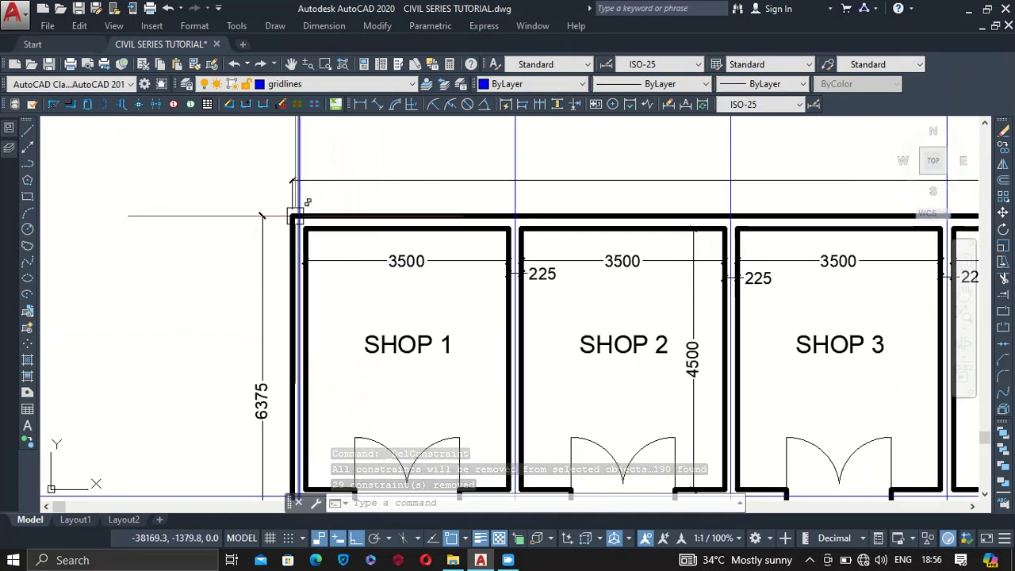
pyautogui.click(28, 150)
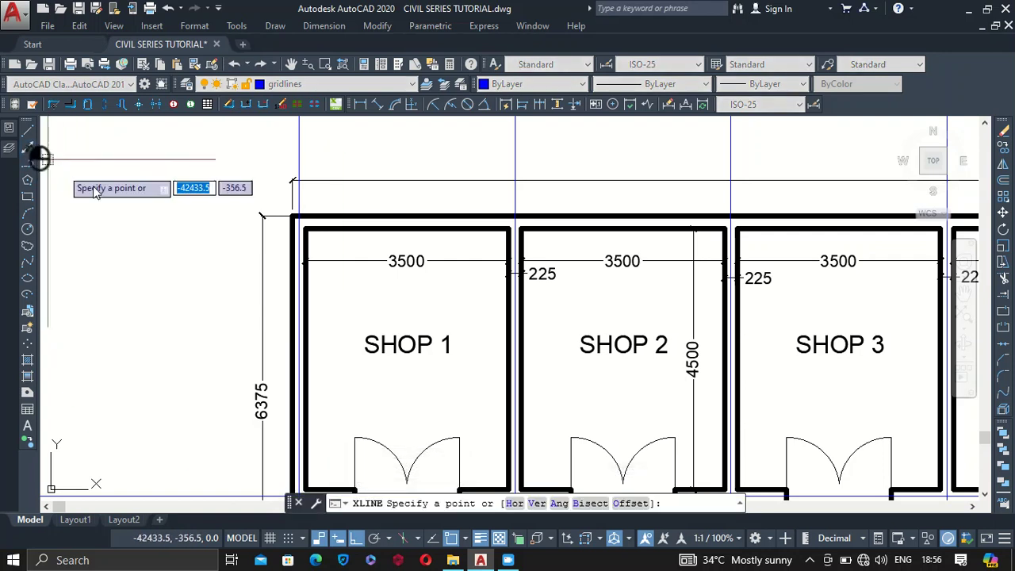
pyautogui.keyDown('shift'); pyautogui.rightClick(116, 230); pyautogui.keyUp('shift')
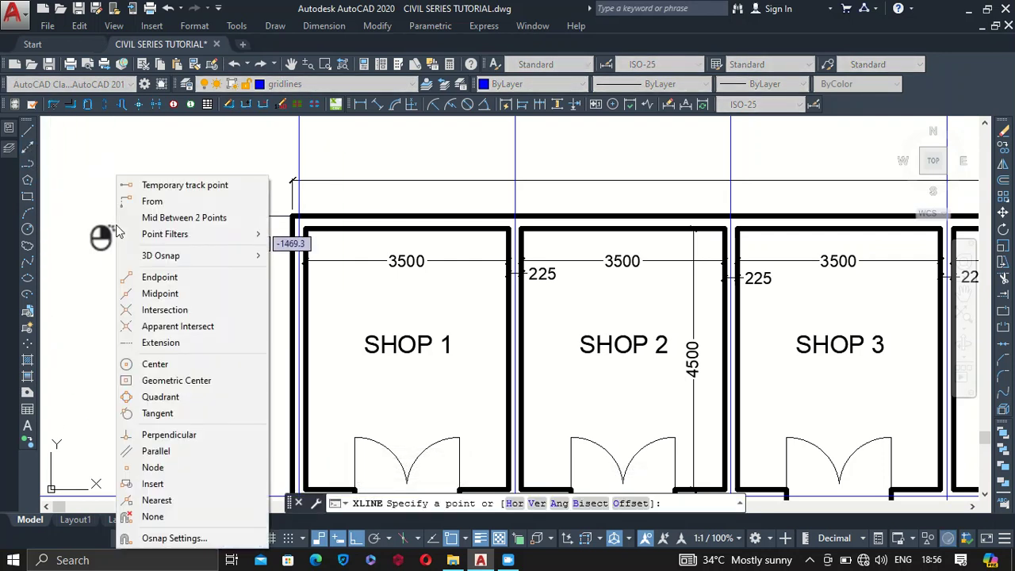
pyautogui.click(157, 223)
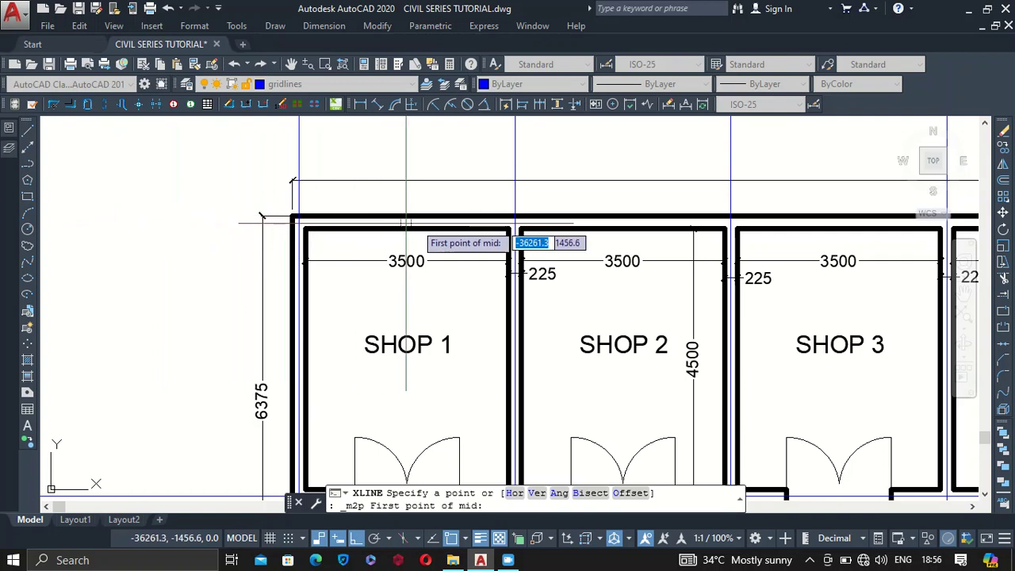
pyautogui.scroll(5, 305, 237)
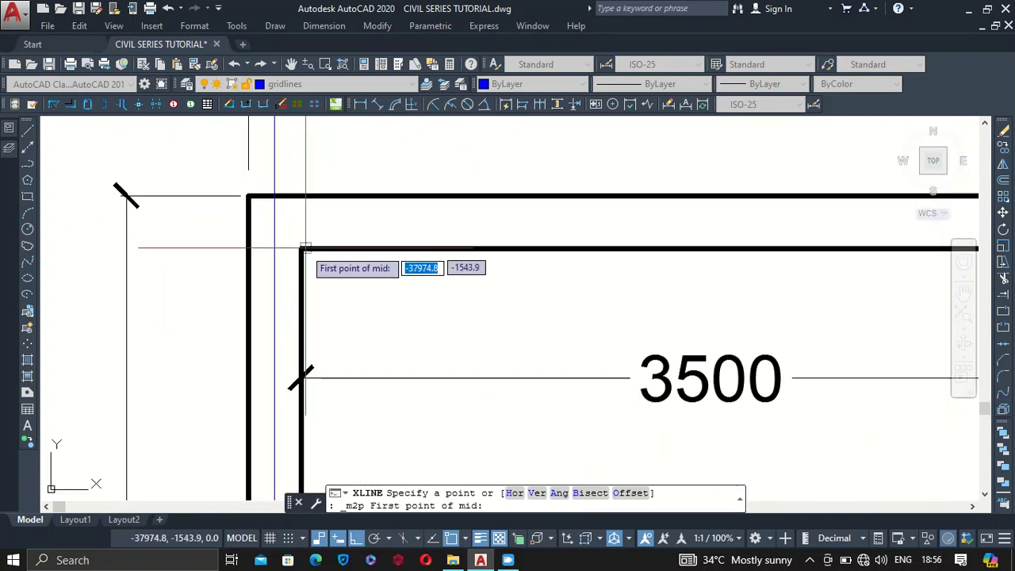
pyautogui.click(303, 245)
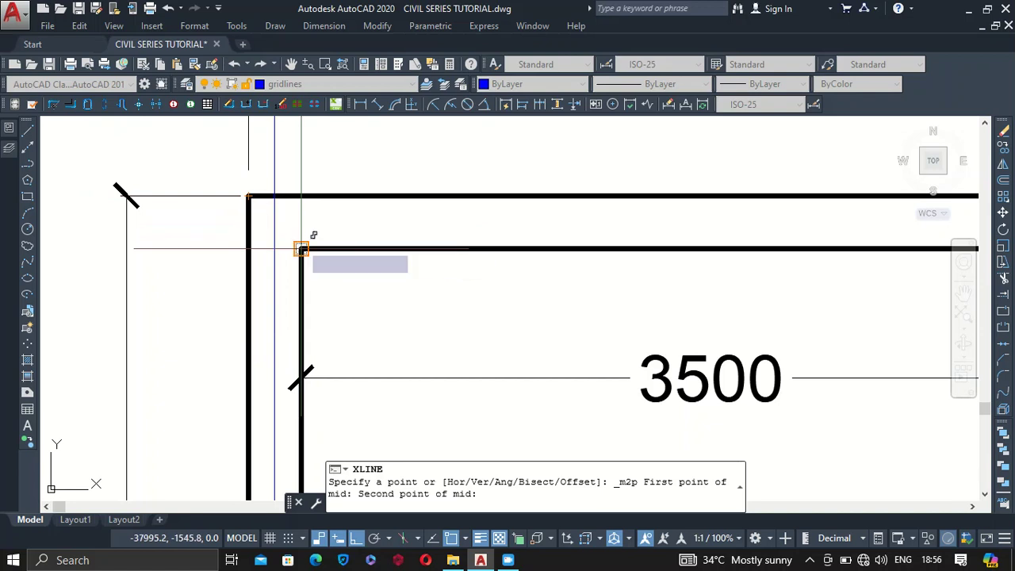
pyautogui.click(314, 209)
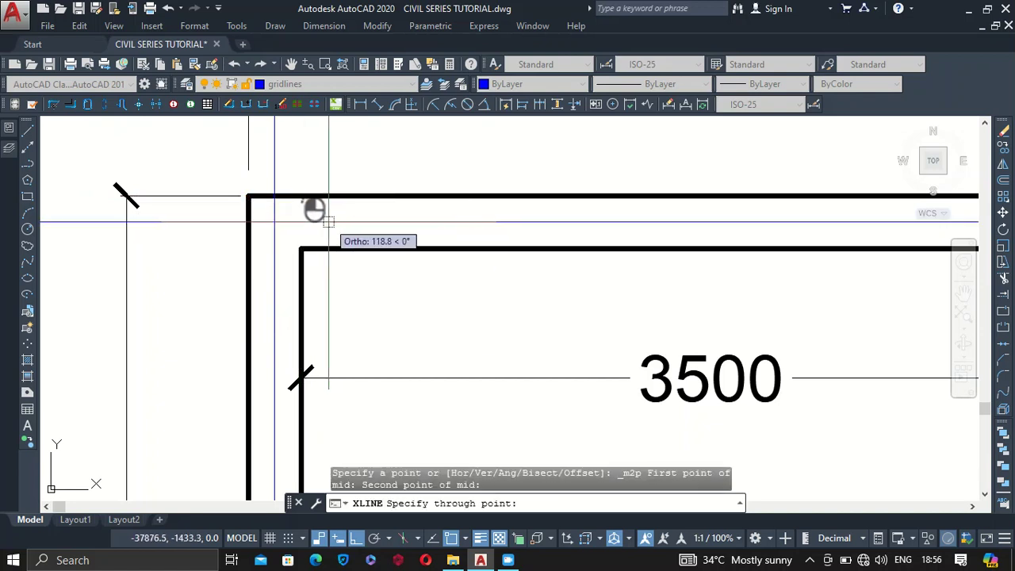
pyautogui.scroll(-5, 314, 209)
pyautogui.press('Escape')
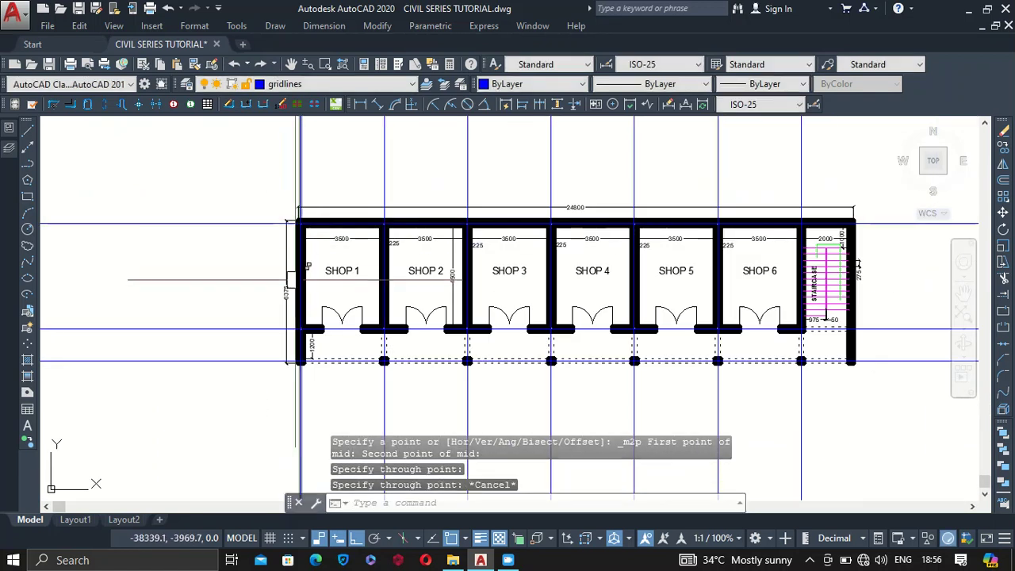
# Step: Copy the vertical grid line between SHOP 6 and the staircase from its column's bottom midpoint to the bottom midpoint of the staircase's outer wall
pyautogui.scroll(-2, 287, 274)
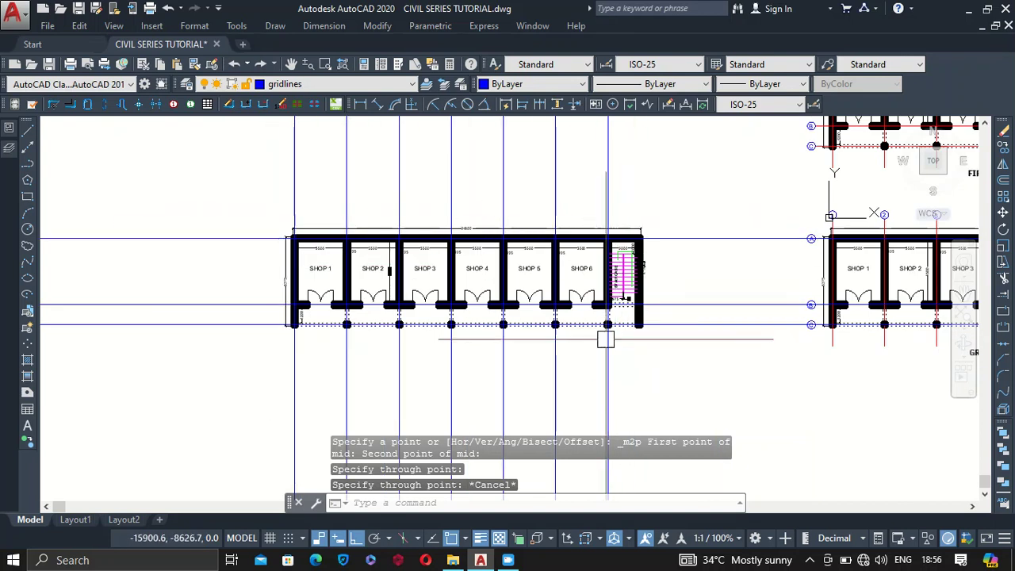
pyautogui.scroll(8, 646, 333)
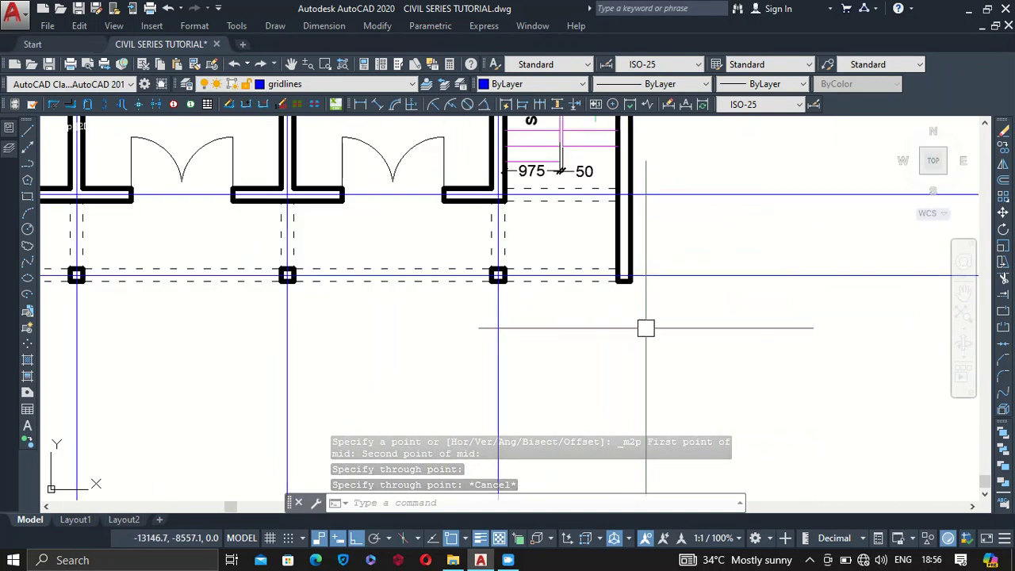
pyautogui.click(419, 318)
pyautogui.rightClick(448, 316)
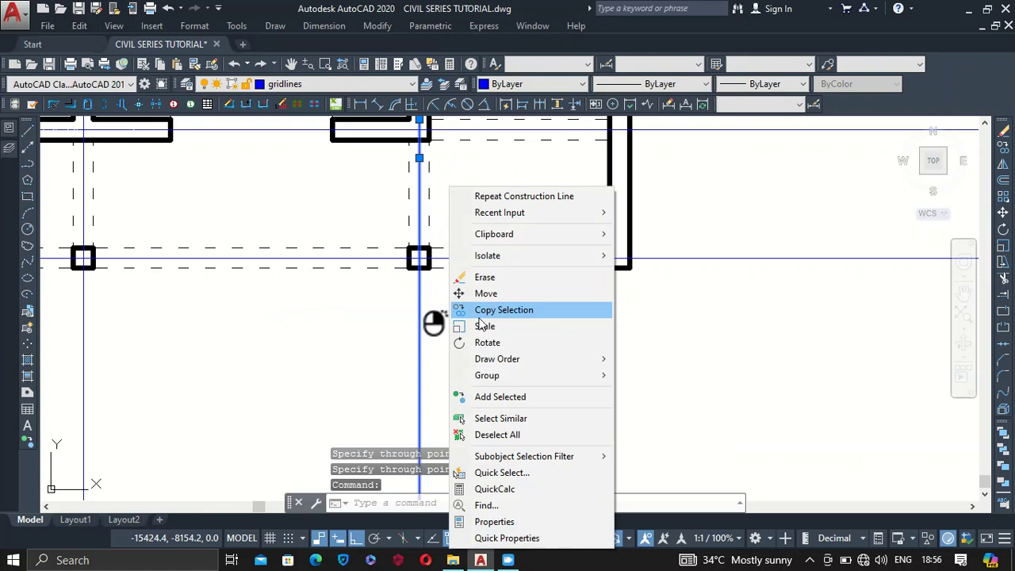
pyautogui.click(497, 318)
pyautogui.scroll(4, 411, 258)
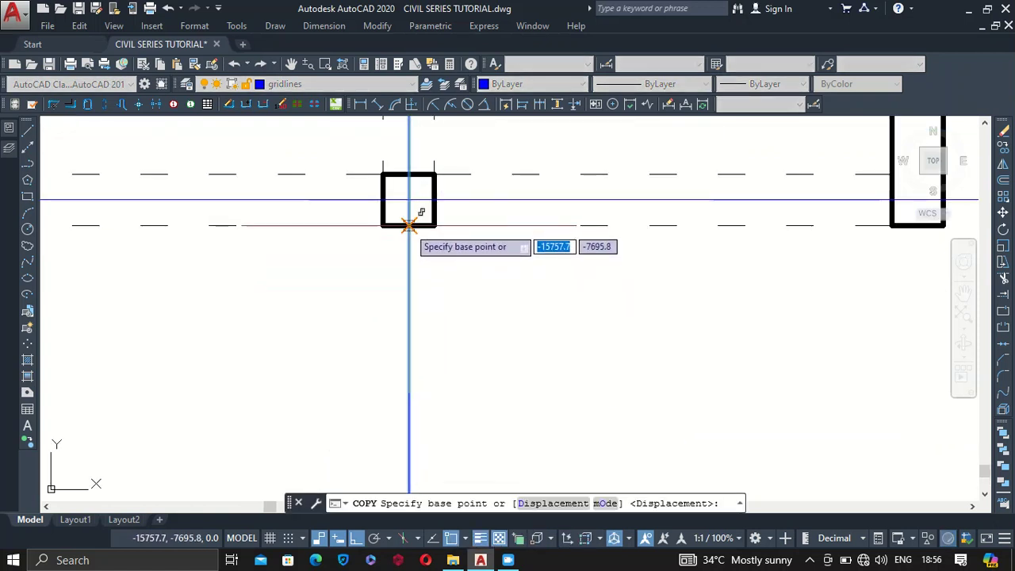
pyautogui.click(408, 222)
pyautogui.scroll(-2, 363, 263)
pyautogui.click(710, 238)
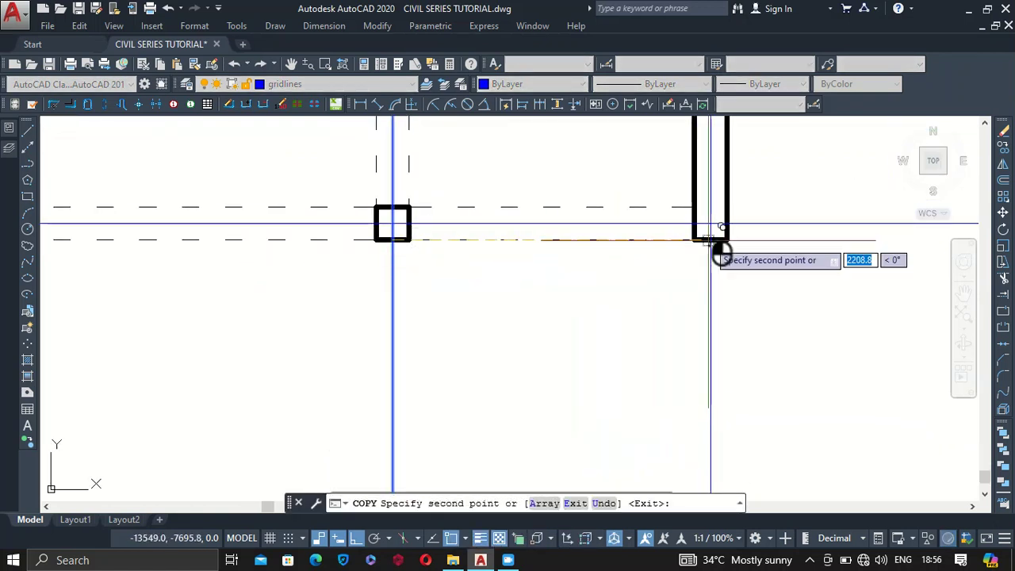
pyautogui.scroll(-2, 609, 280)
pyautogui.press('Escape')
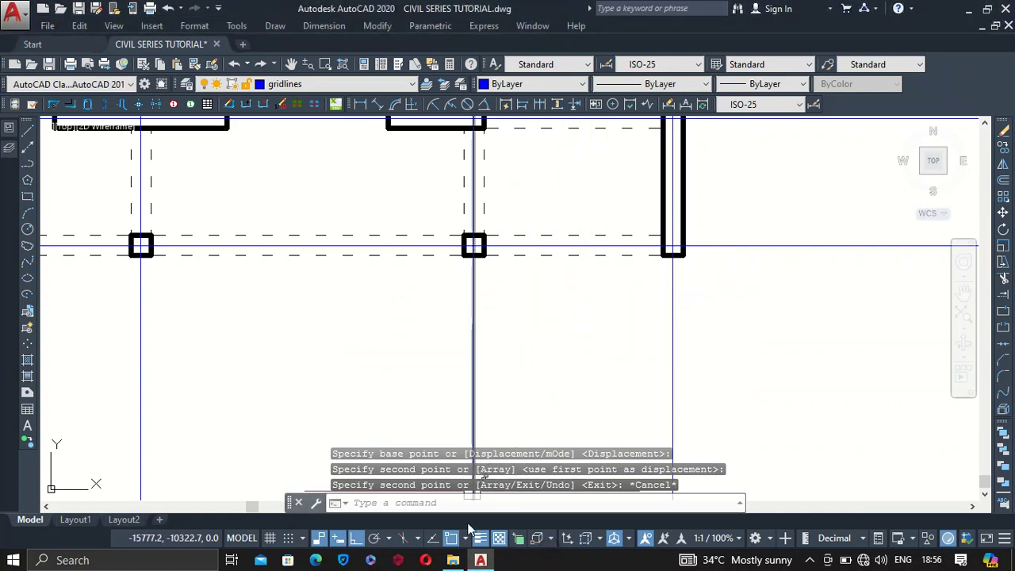
# Step: Check which running object snap modes are enabled, including Midpoint
pyautogui.click(467, 539)
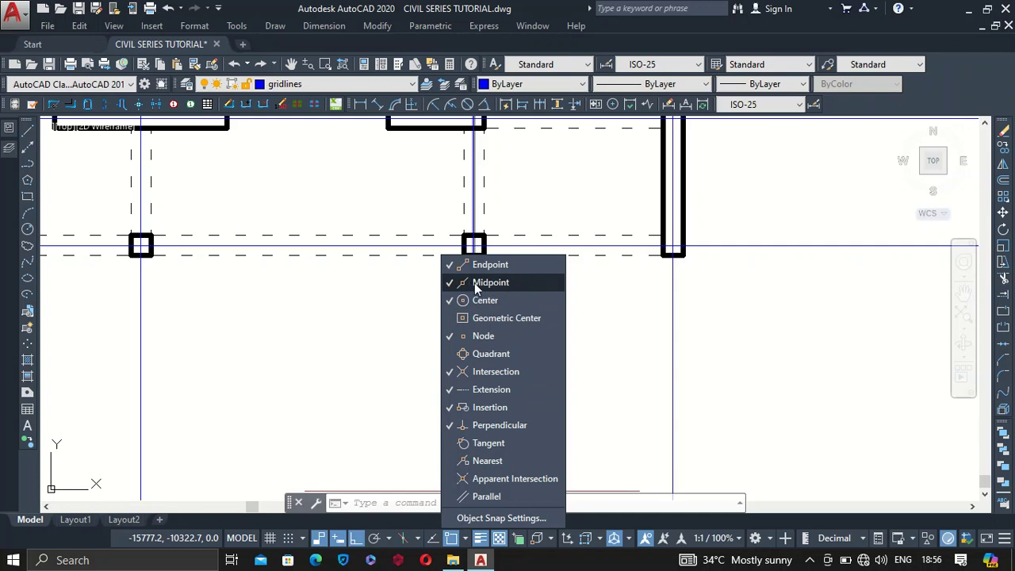
pyautogui.click(361, 361)
# Step: Draw a rectangle around the copied shop plan, slightly outside its walls and dimensions, as a trimming boundary
pyautogui.scroll(-10, 398, 392)
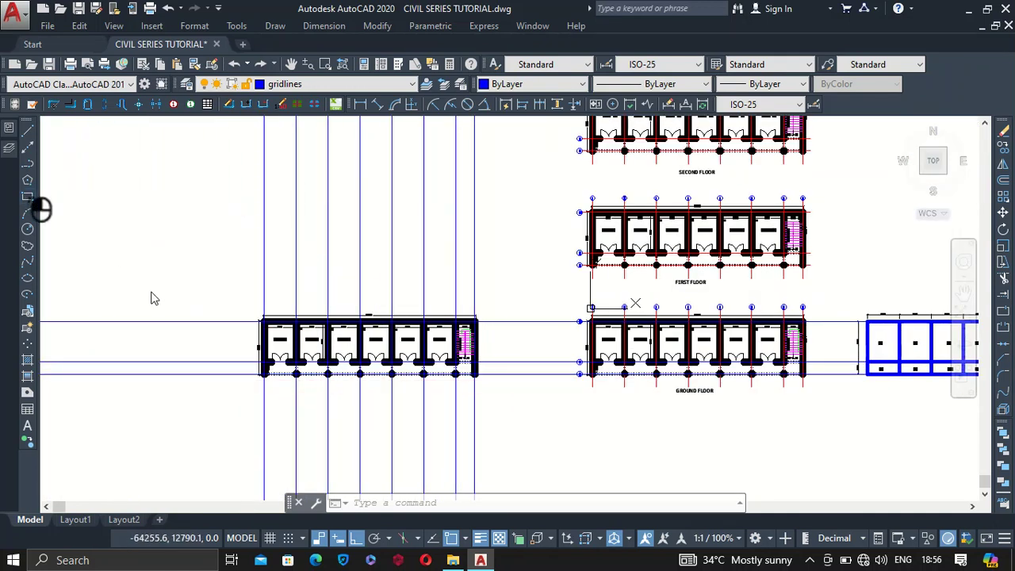
pyautogui.scroll(3, 230, 349)
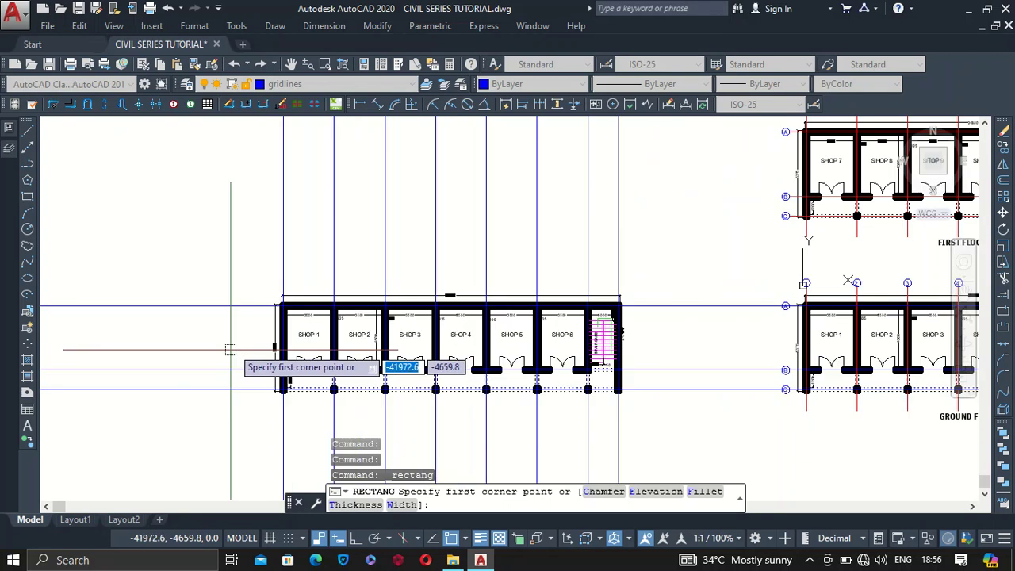
pyautogui.click(260, 283)
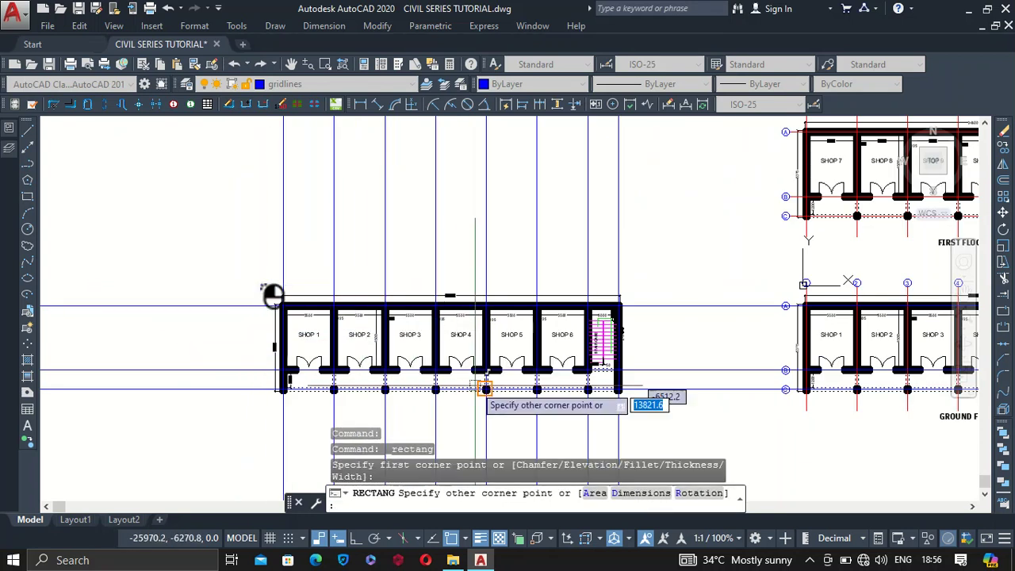
pyautogui.click(643, 407)
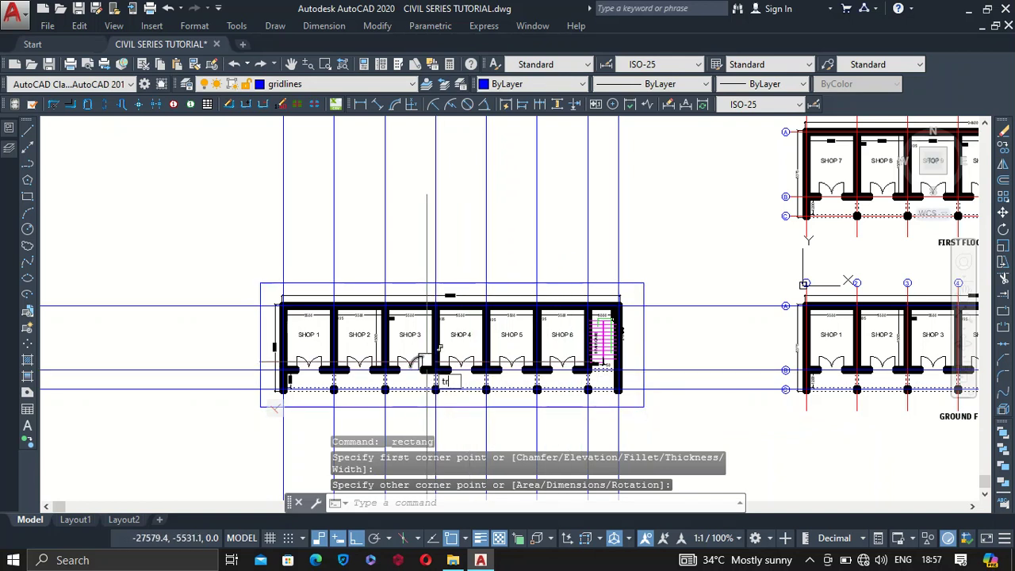
# Step: Trim all vertical and horizontal grid lines outside the rectangle on all four sides of the plan
pyautogui.press('Return')
pyautogui.click(667, 225)
pyautogui.click(252, 232)
pyautogui.click(219, 431)
pyautogui.click(166, 267)
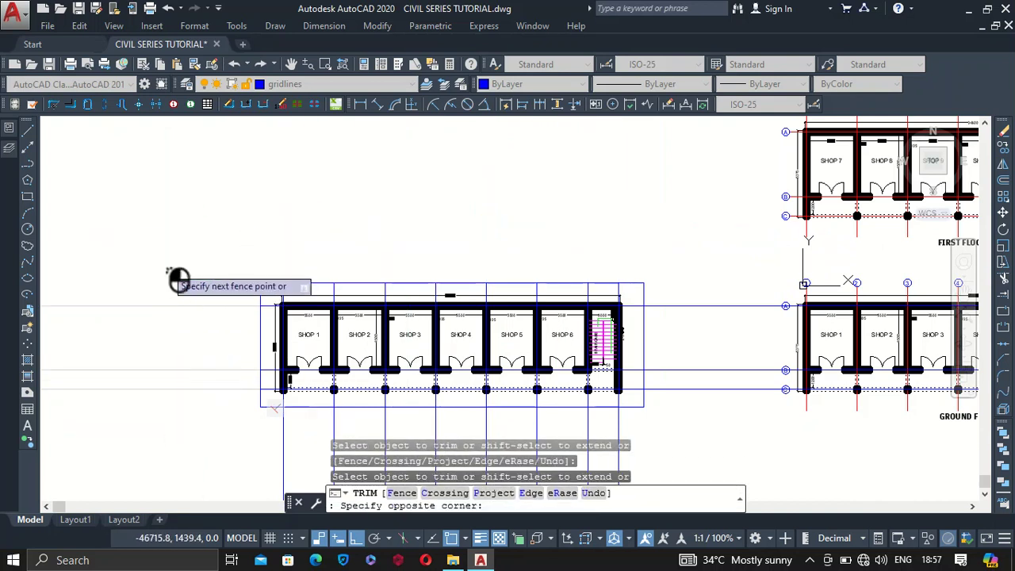
pyautogui.scroll(-2, 168, 269)
pyautogui.click(474, 390)
pyautogui.click(222, 399)
pyautogui.click(509, 378)
pyautogui.click(498, 277)
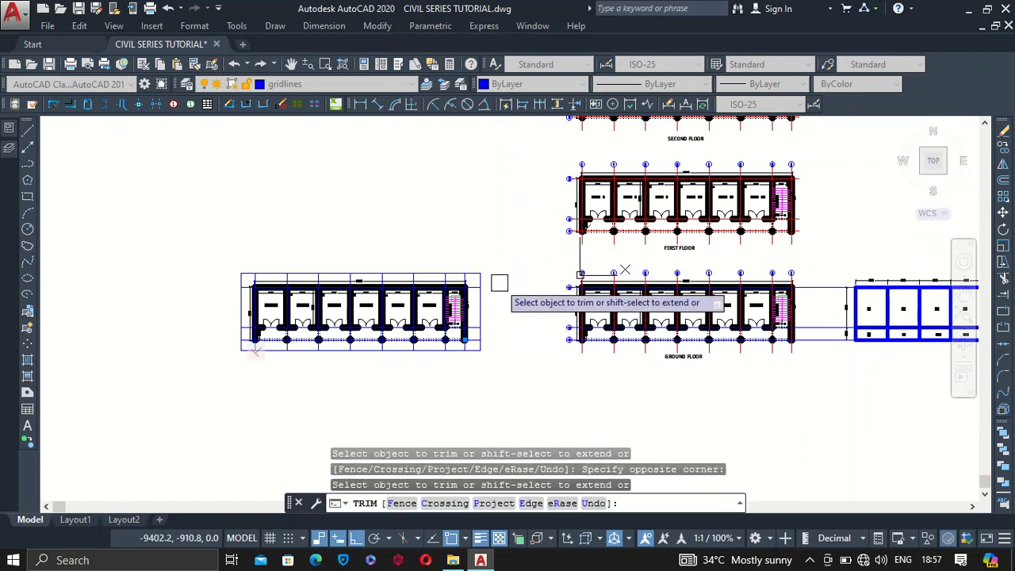
pyautogui.press('Escape')
# Step: Erase the boundary rectangle around the copied plan
pyautogui.scroll(4, 488, 281)
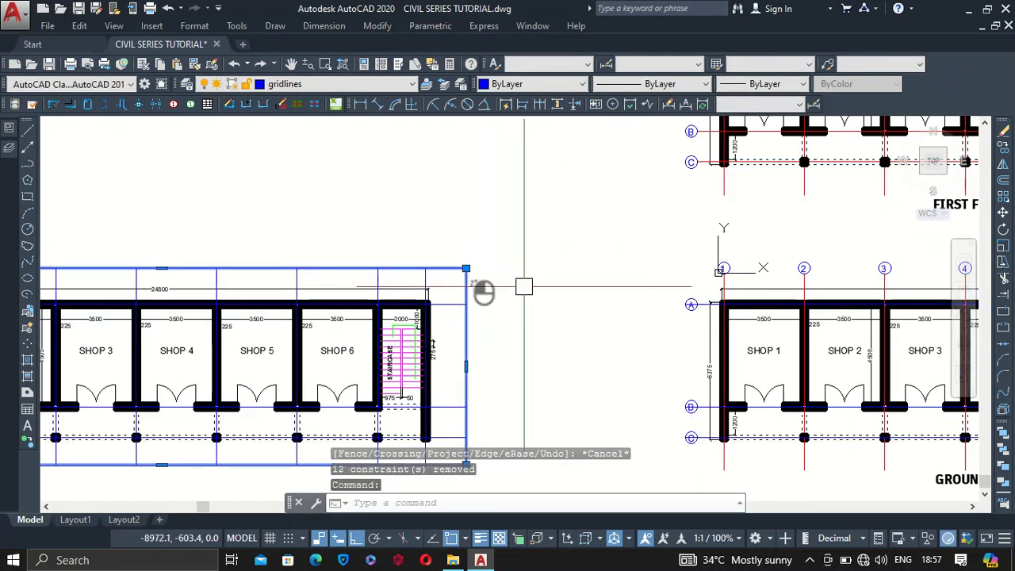
pyautogui.press('Delete')
pyautogui.scroll(-3, 522, 277)
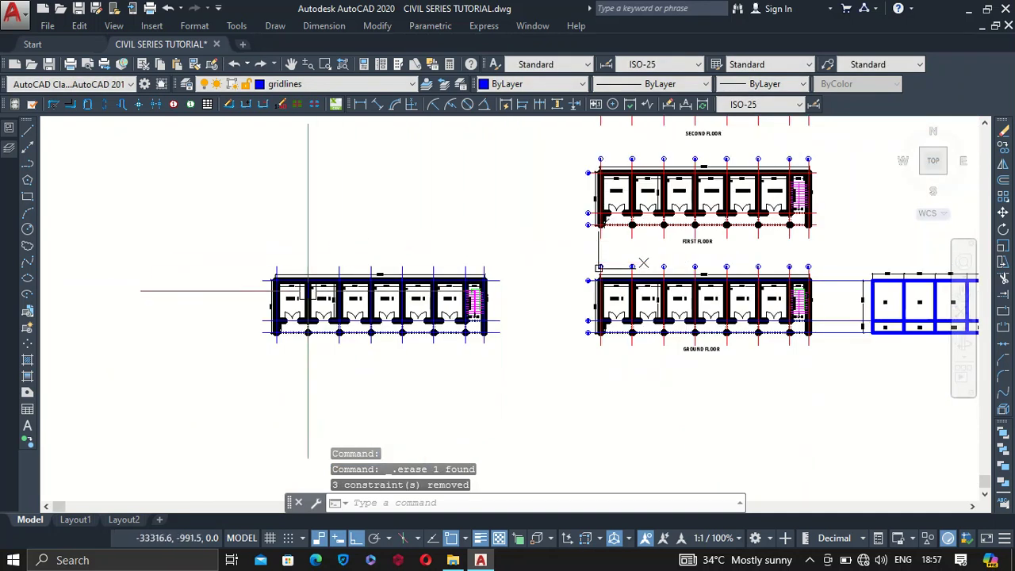
# Step: Copy grid bubbles 1 to 8 from the original ground floor plan onto the upper ends of the copied plan's vertical grid lines
pyautogui.scroll(5, 308, 289)
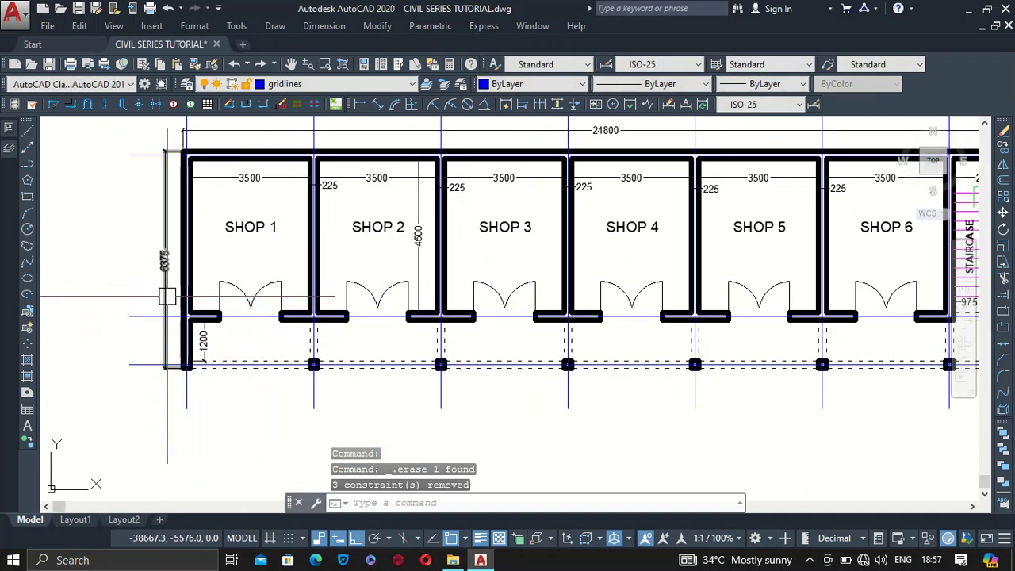
pyautogui.scroll(-6, 167, 296)
pyautogui.scroll(2, 634, 255)
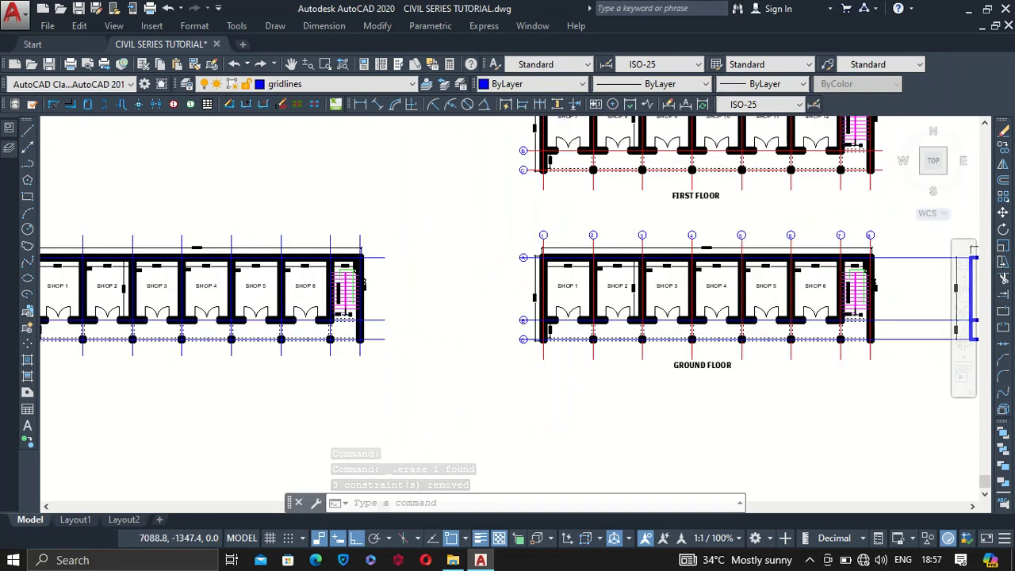
pyautogui.scroll(4, 634, 255)
pyautogui.click(367, 199)
pyautogui.scroll(-4, 367, 199)
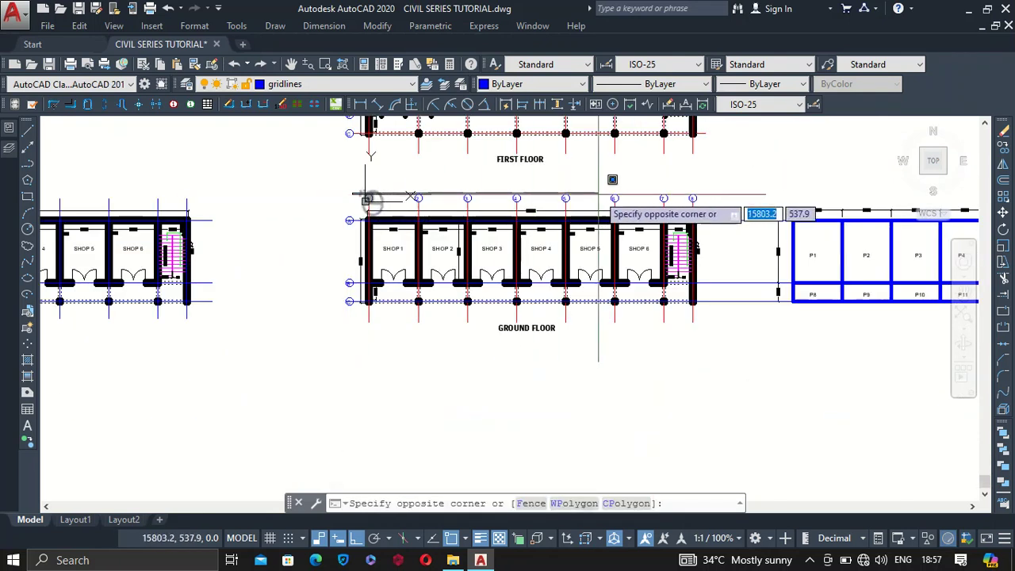
pyautogui.click(722, 208)
pyautogui.rightClick(663, 195)
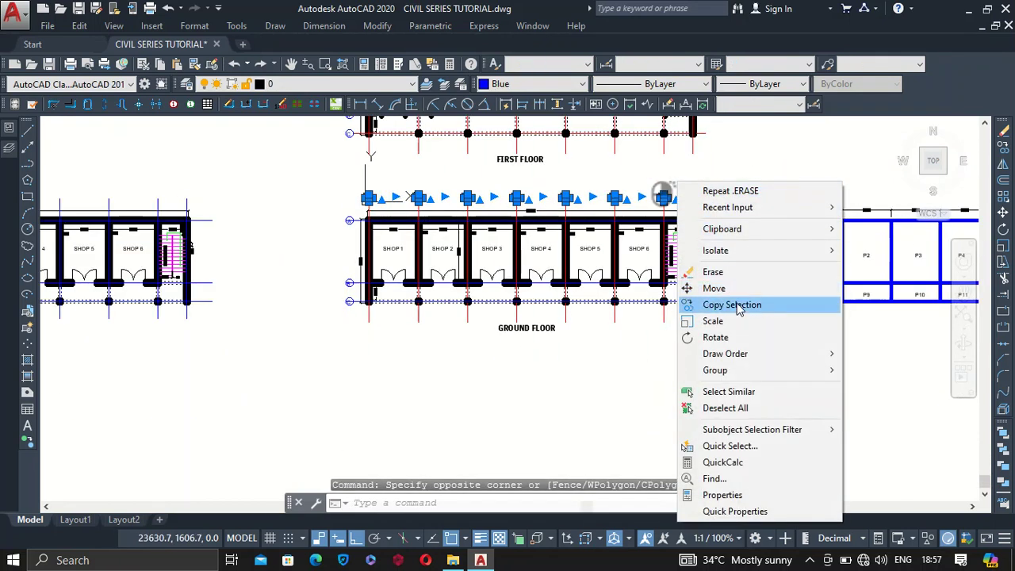
pyautogui.click(731, 305)
pyautogui.scroll(8, 369, 201)
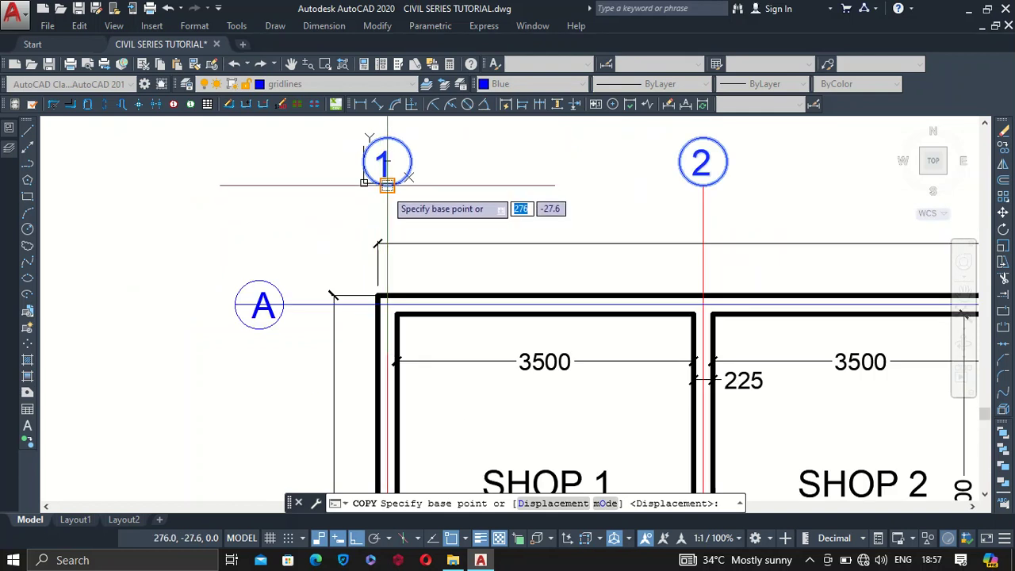
pyautogui.click(386, 184)
pyautogui.scroll(-10, 388, 198)
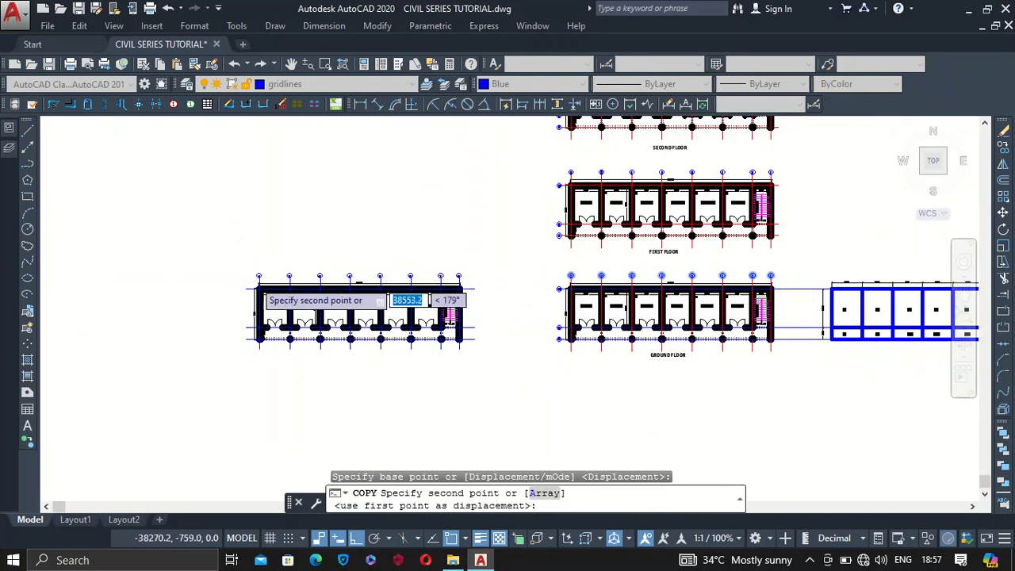
pyautogui.scroll(8, 259, 281)
pyautogui.click(300, 218)
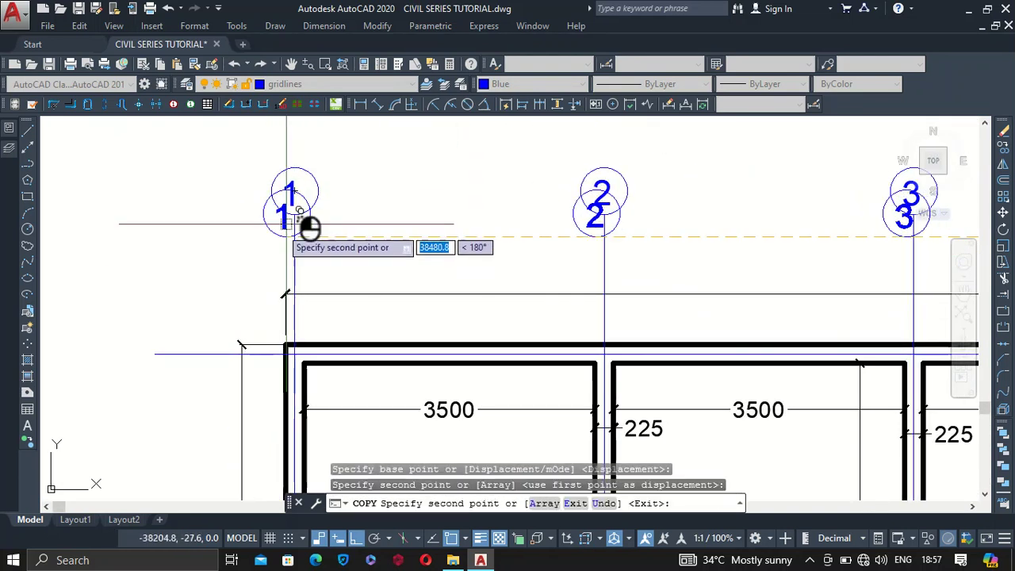
pyautogui.scroll(-5, 297, 222)
pyautogui.press('Escape')
pyautogui.scroll(2, 301, 289)
pyautogui.scroll(-4, 310, 304)
pyautogui.scroll(2, 338, 299)
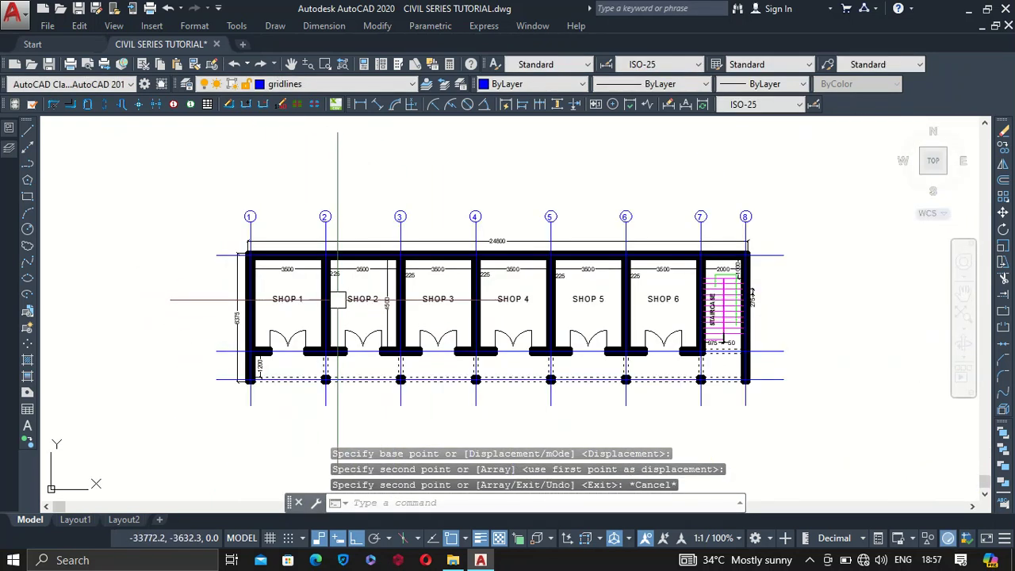
# Step: Change the PANEL layer's colour to red in the layer properties
pyautogui.click(9, 148)
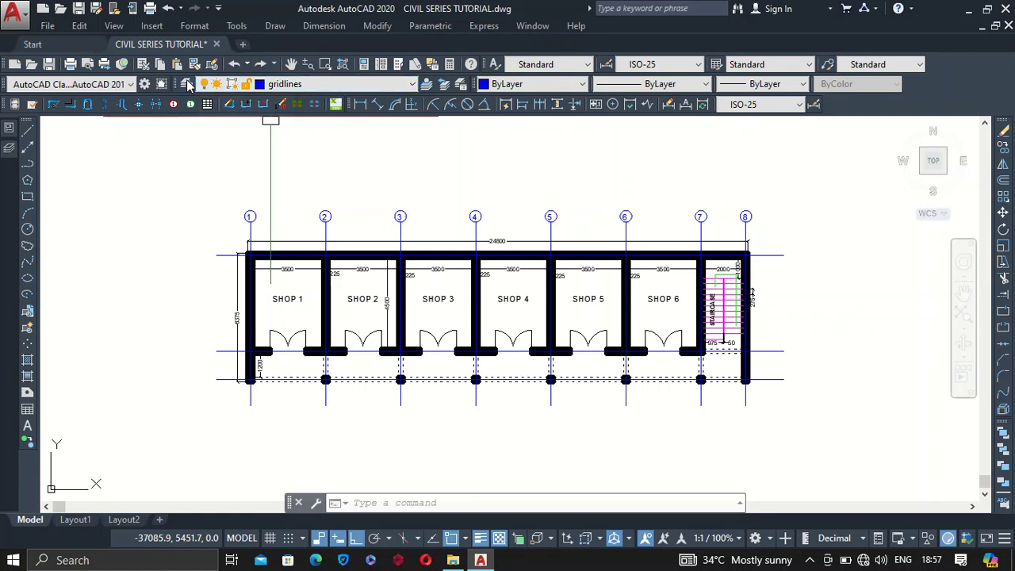
pyautogui.moveTo(8, 147)
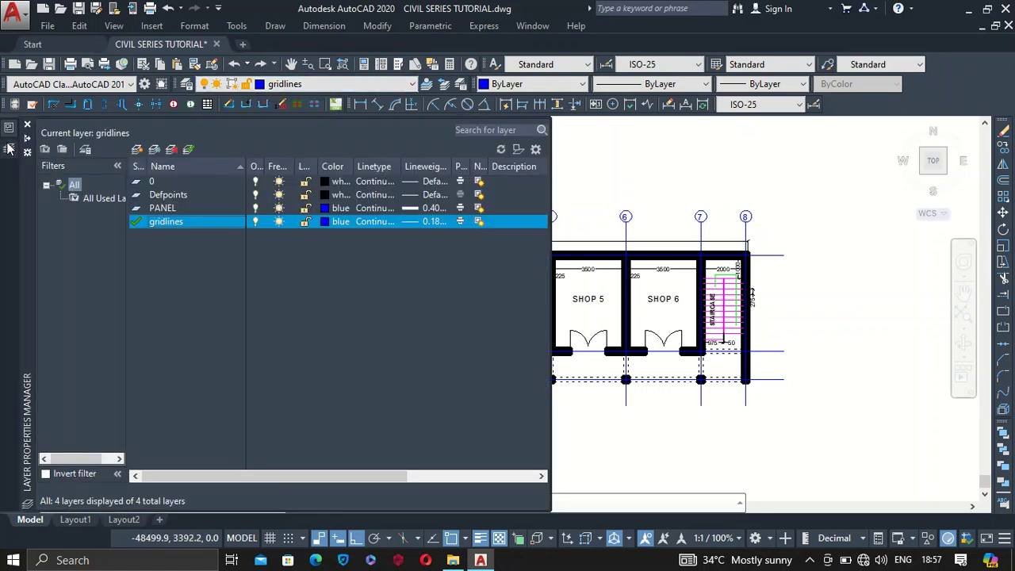
pyautogui.click(159, 208)
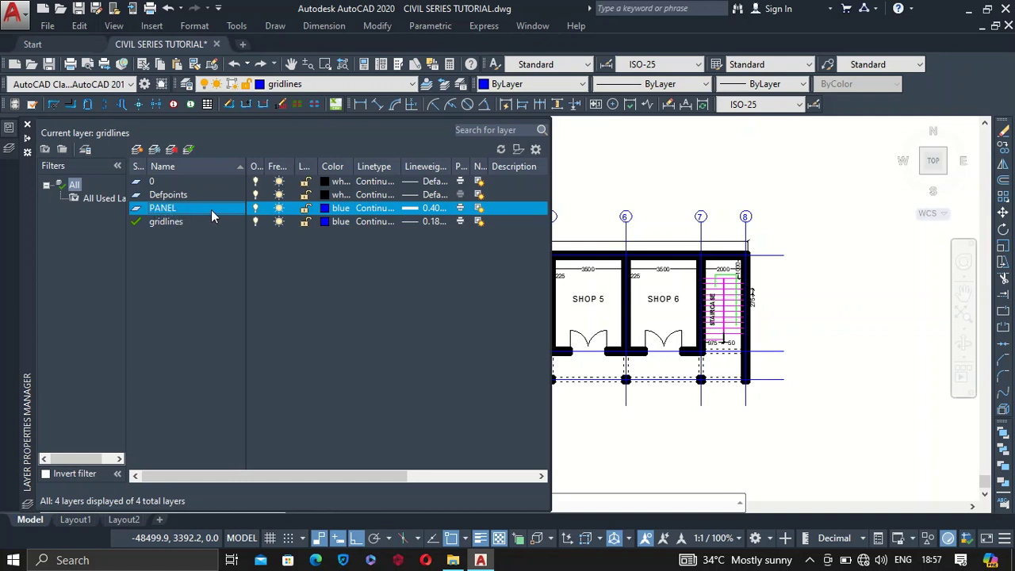
pyautogui.click(326, 211)
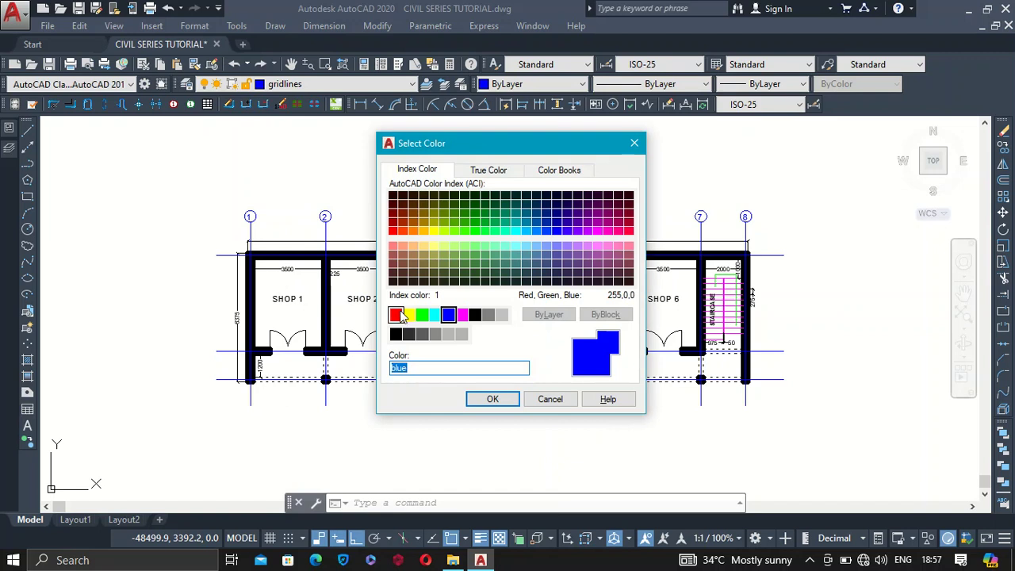
pyautogui.click(503, 401)
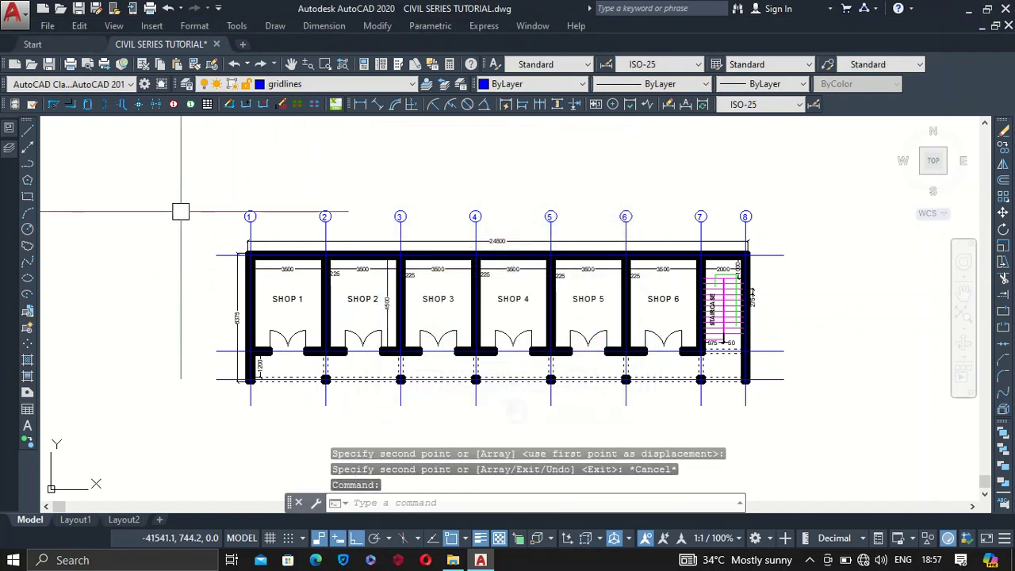
# Step: Draw a rectangle around Shop 1 of the copied plan, ending at grid line 2 and the front wall's centreline
pyautogui.scroll(4, 331, 277)
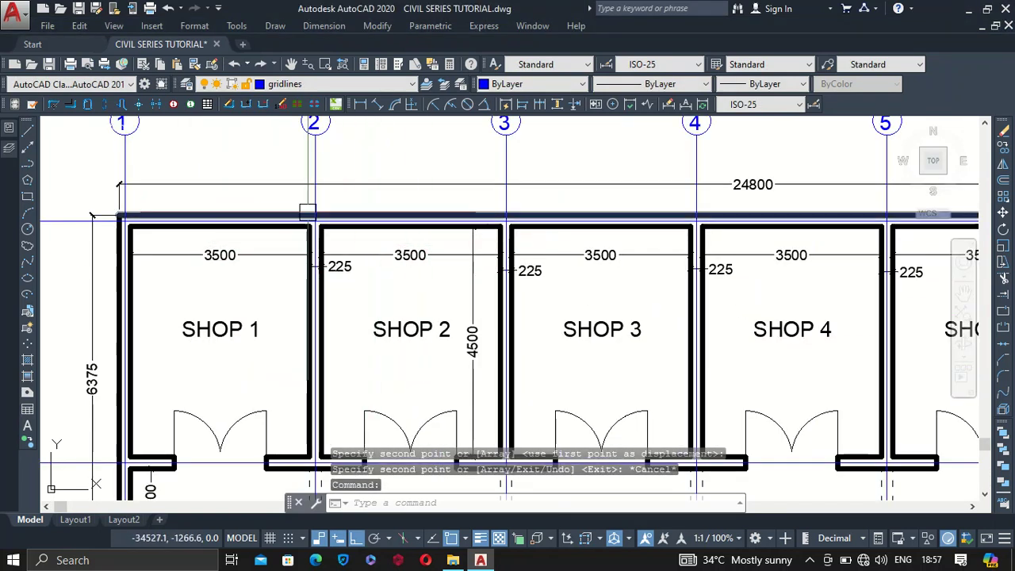
pyautogui.click(27, 198)
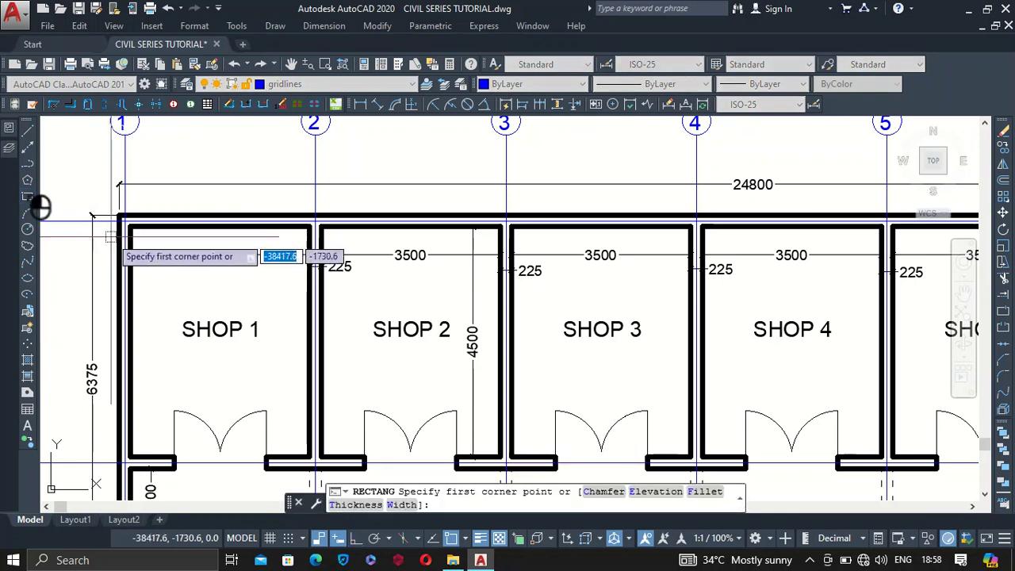
pyautogui.scroll(2, 117, 228)
pyautogui.click(140, 228)
pyautogui.scroll(-2, 182, 228)
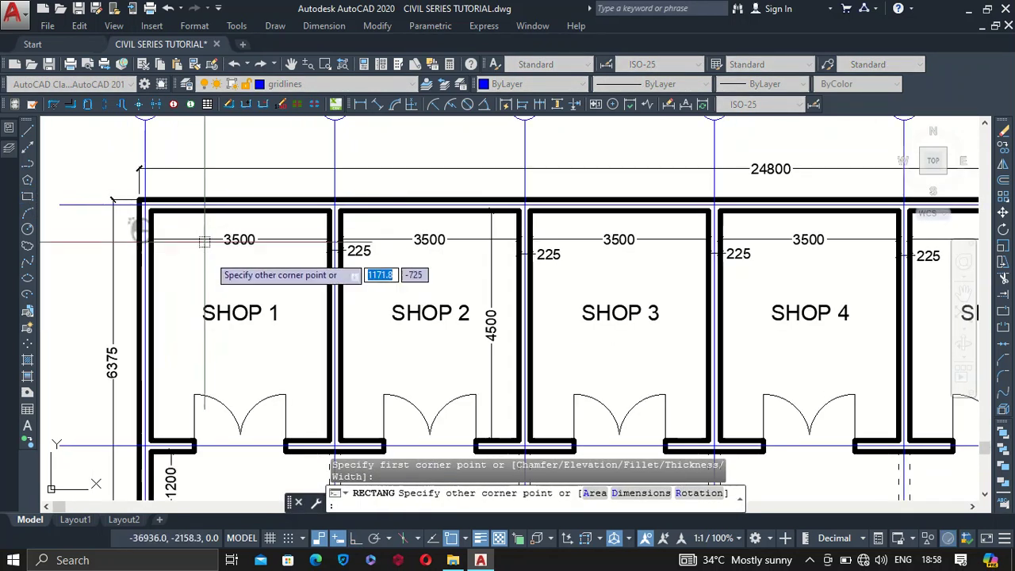
pyautogui.scroll(-2, 203, 227)
pyautogui.scroll(6, 313, 388)
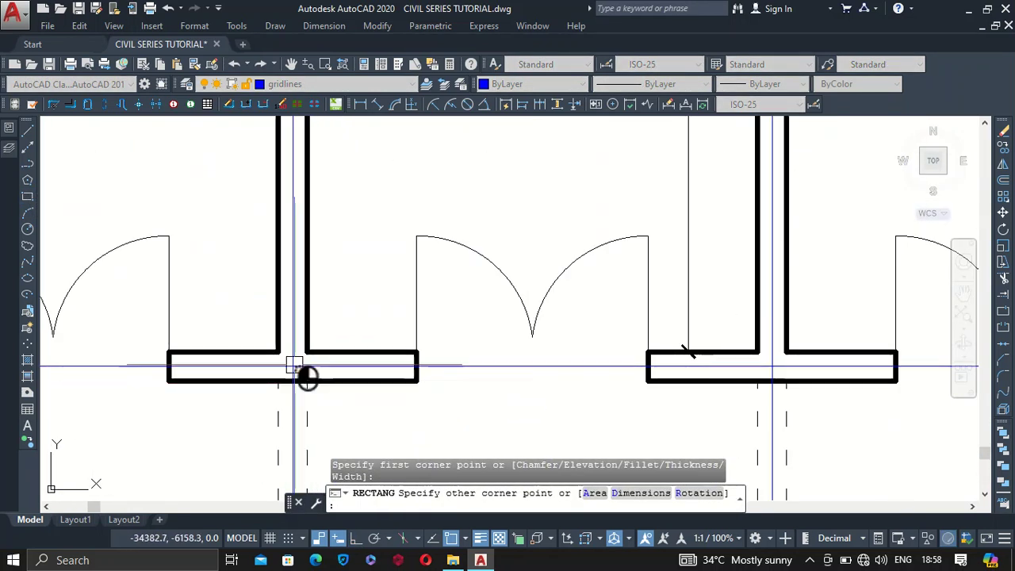
pyautogui.click(293, 366)
pyautogui.scroll(-1, 310, 373)
pyautogui.scroll(-1, 374, 376)
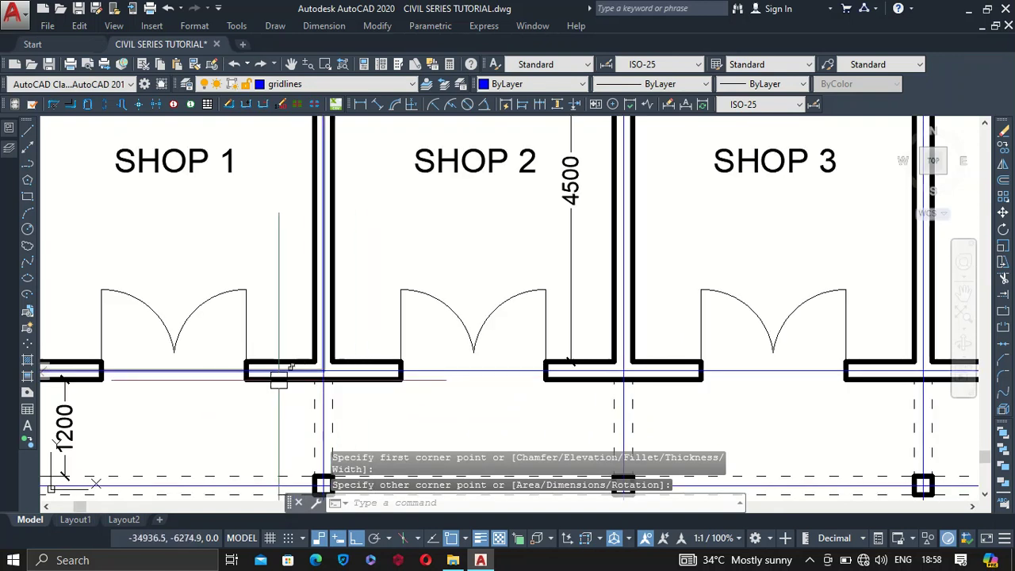
# Step: Erase the rectangle just drawn around Shop 1 on the gridlines layer
pyautogui.click(199, 372)
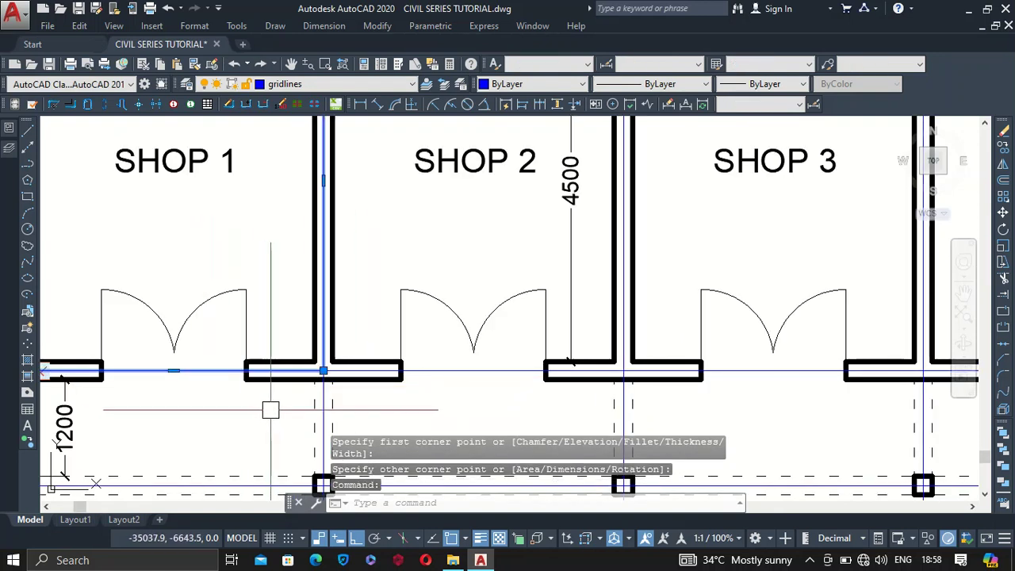
pyautogui.press('Delete')
pyautogui.scroll(-2, 316, 340)
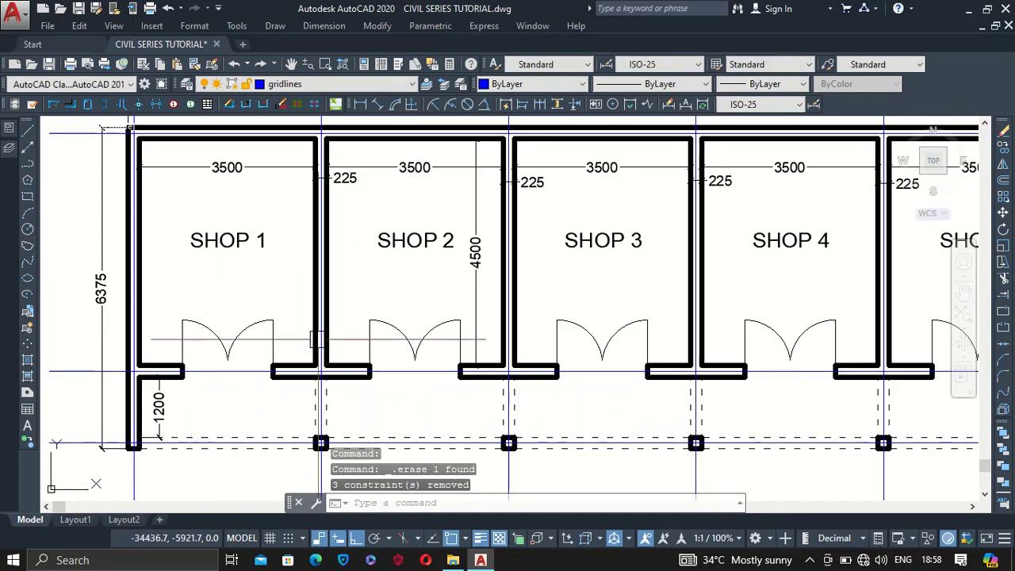
# Step: Make PANEL the current layer and draw a rectangle around Shop 1 between the grid line intersections on its wall centrelines
pyautogui.click(344, 84)
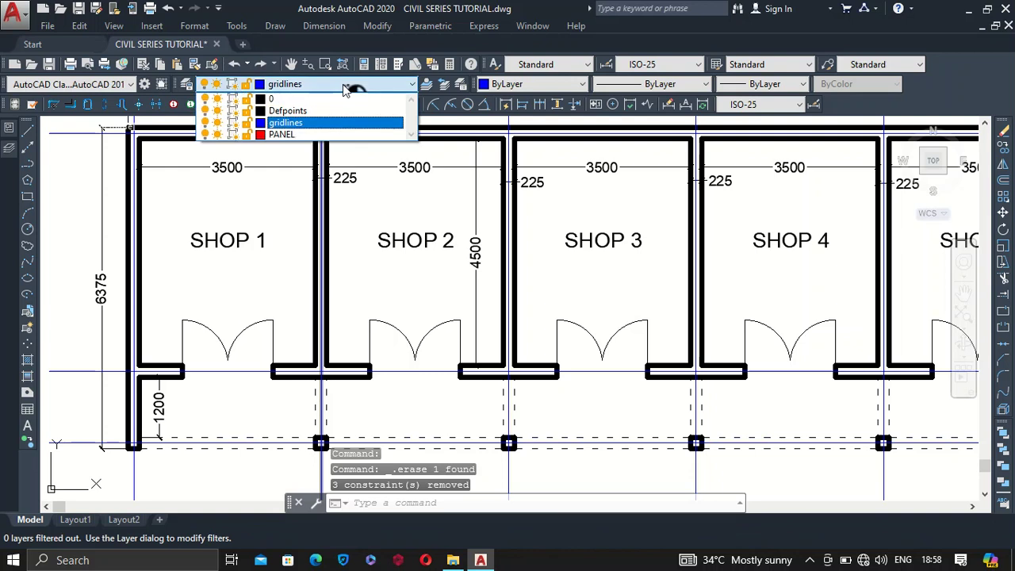
pyautogui.click(282, 135)
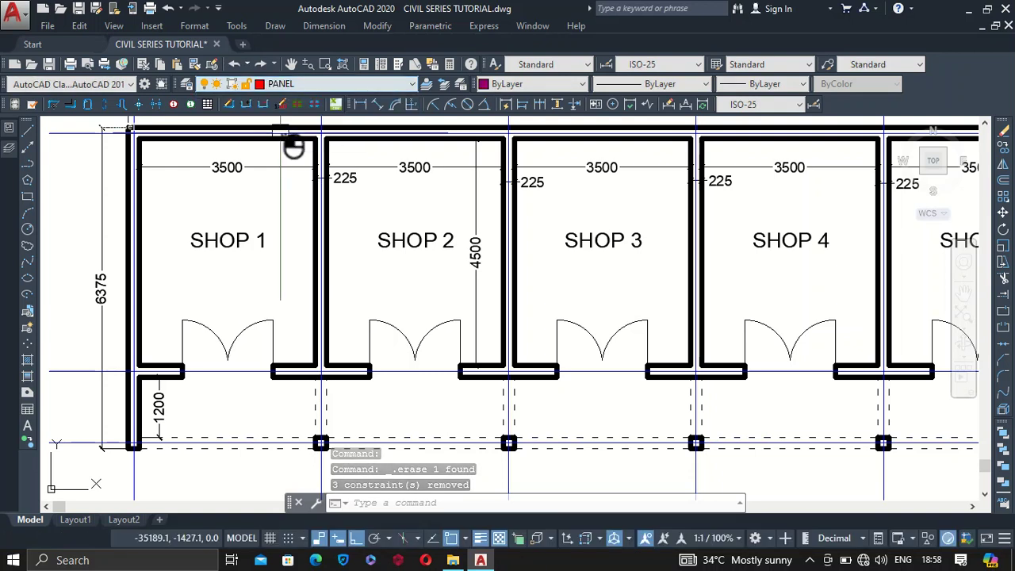
pyautogui.click(27, 198)
pyautogui.scroll(4, 136, 157)
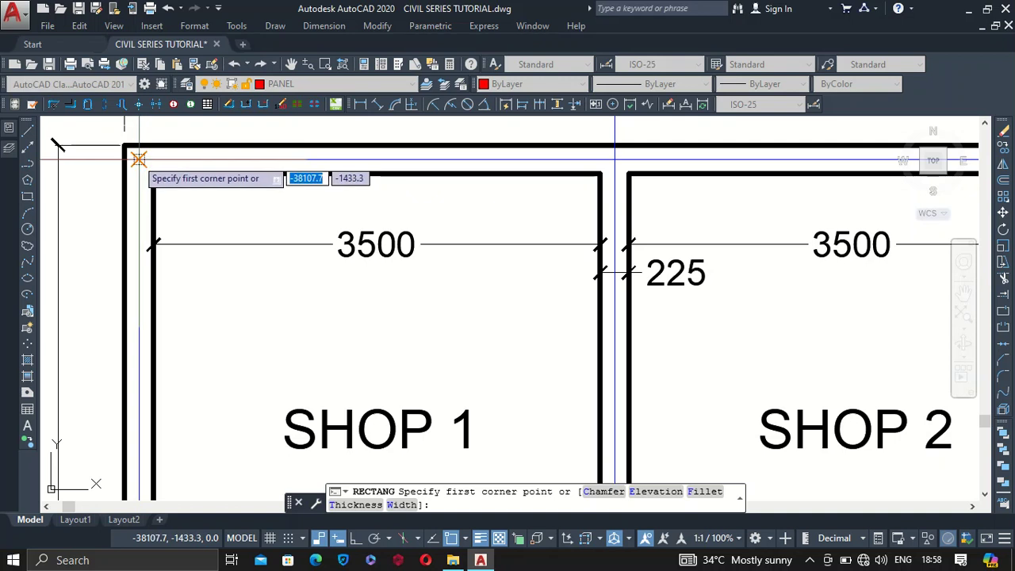
pyautogui.click(137, 157)
pyautogui.scroll(-8, 139, 170)
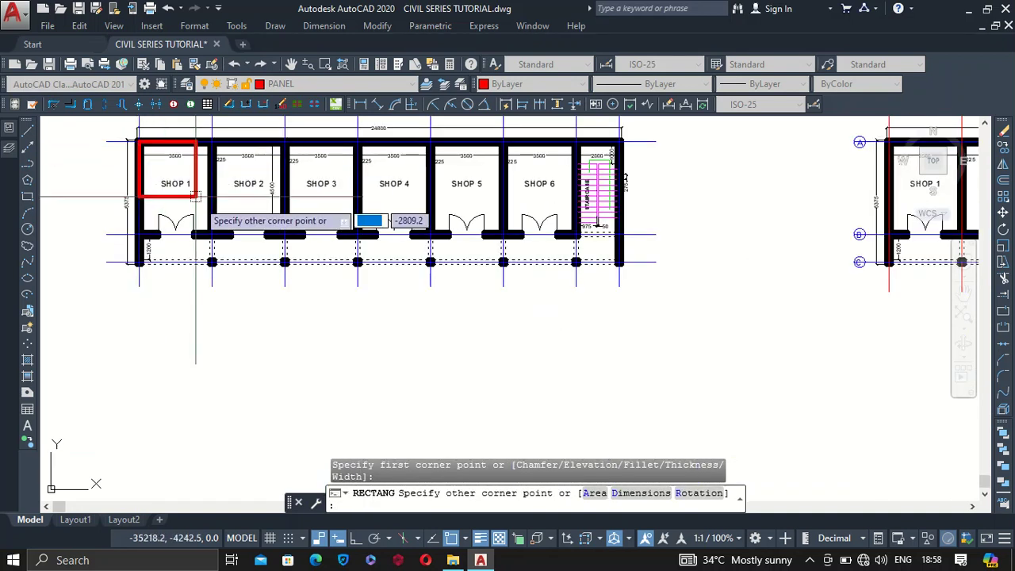
pyautogui.scroll(6, 215, 244)
pyautogui.click(215, 243)
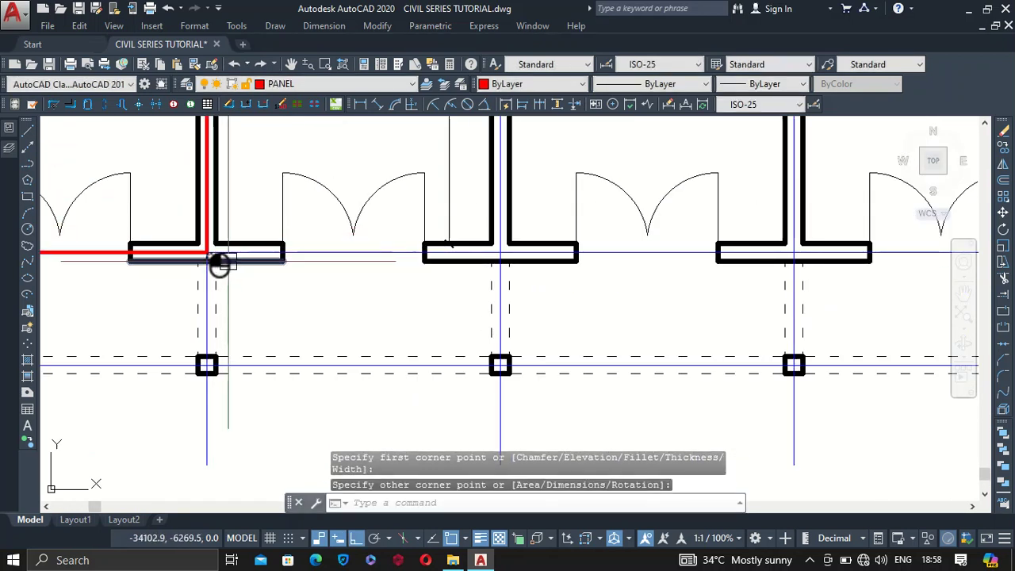
pyautogui.scroll(-6, 220, 254)
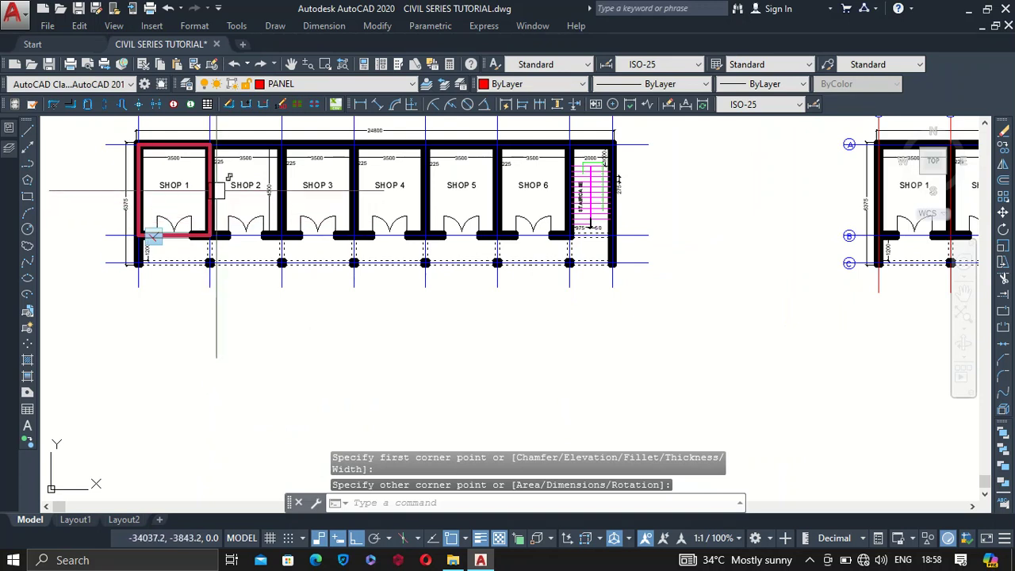
# Step: Draw a panel rectangle around Shop 2 between grid lines 2 and 3, from the rear to the front wall centreline
pyautogui.press('space')
pyautogui.scroll(4, 214, 145)
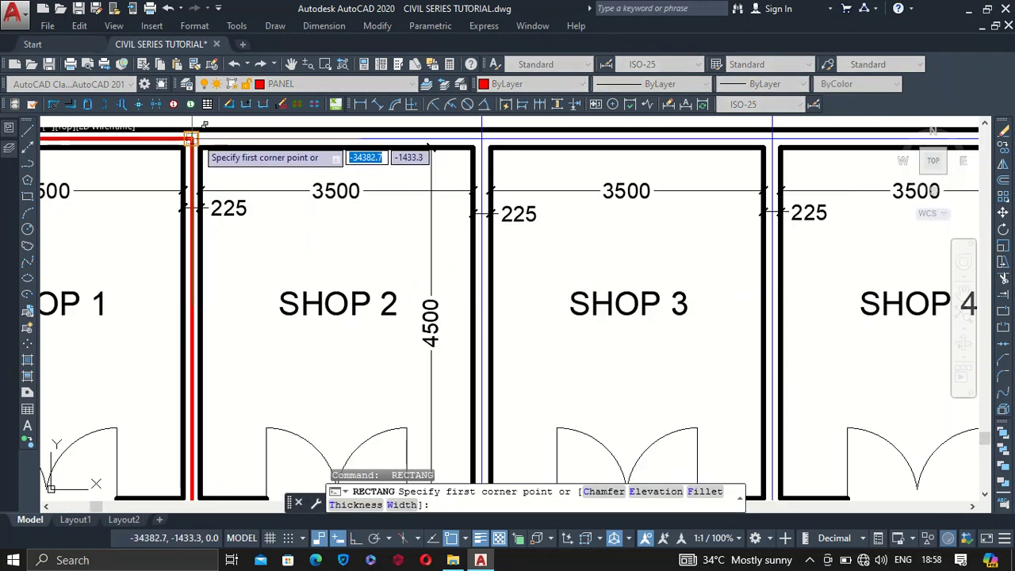
pyautogui.click(209, 144)
pyautogui.scroll(-4, 209, 153)
pyautogui.scroll(6, 397, 381)
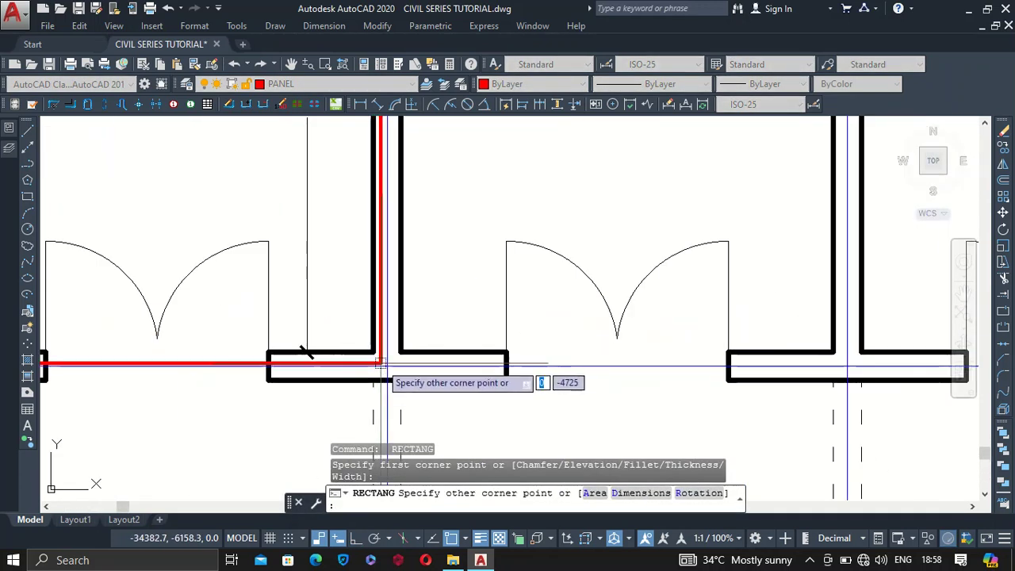
pyautogui.click(400, 380)
pyautogui.scroll(-6, 396, 381)
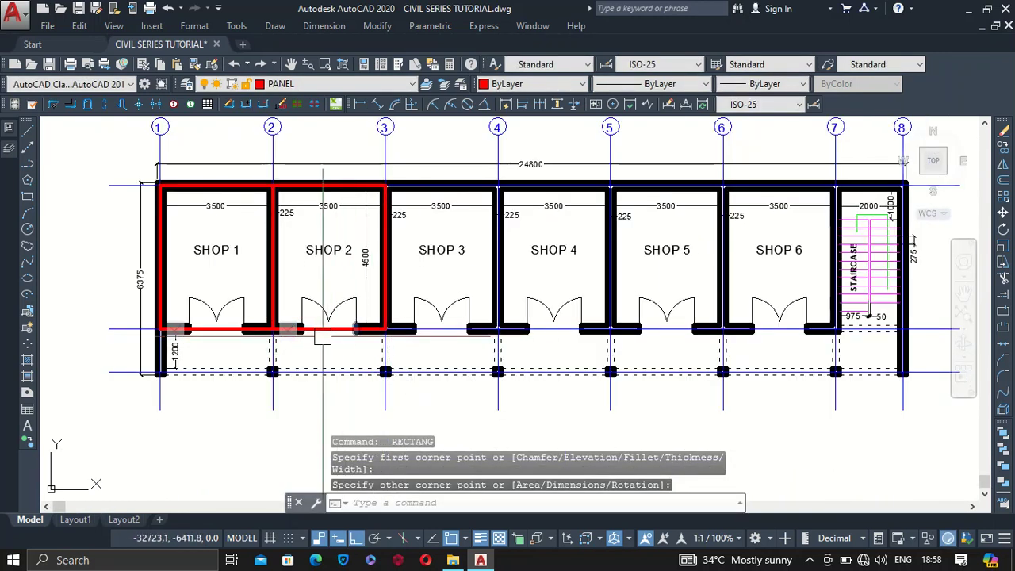
# Step: Copy the Shop 2 panel rectangle by its corner at grid line 2 onto Shops 3, 4, 5 and 6 at the matching grid intersections
pyautogui.scroll(3, 325, 337)
pyautogui.click(324, 325)
pyautogui.rightClick(324, 347)
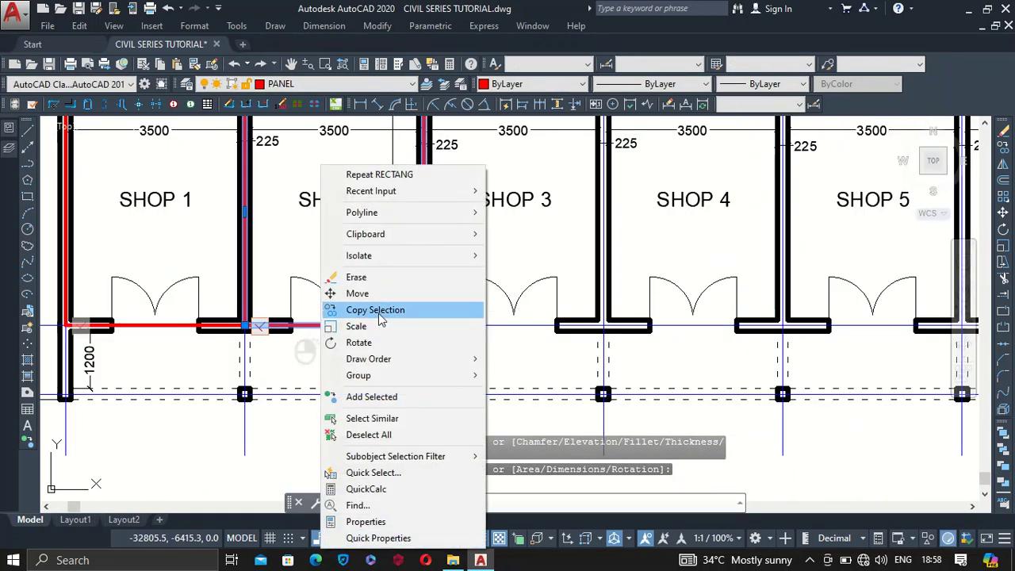
pyautogui.click(375, 310)
pyautogui.scroll(5, 253, 333)
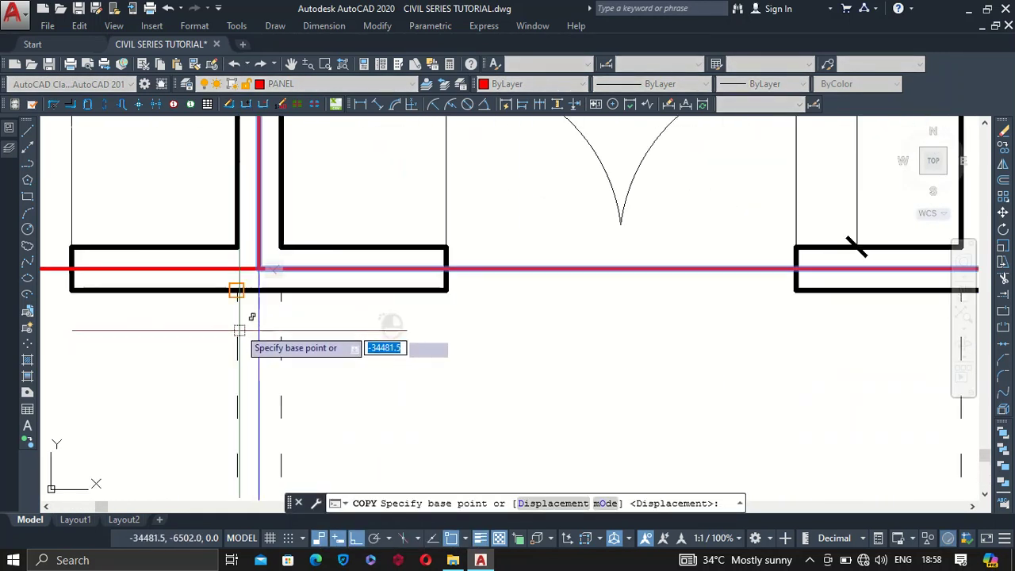
pyautogui.click(259, 268)
pyautogui.scroll(-4, 238, 301)
pyautogui.scroll(4, 492, 293)
pyautogui.click(542, 268)
pyautogui.scroll(-4, 408, 246)
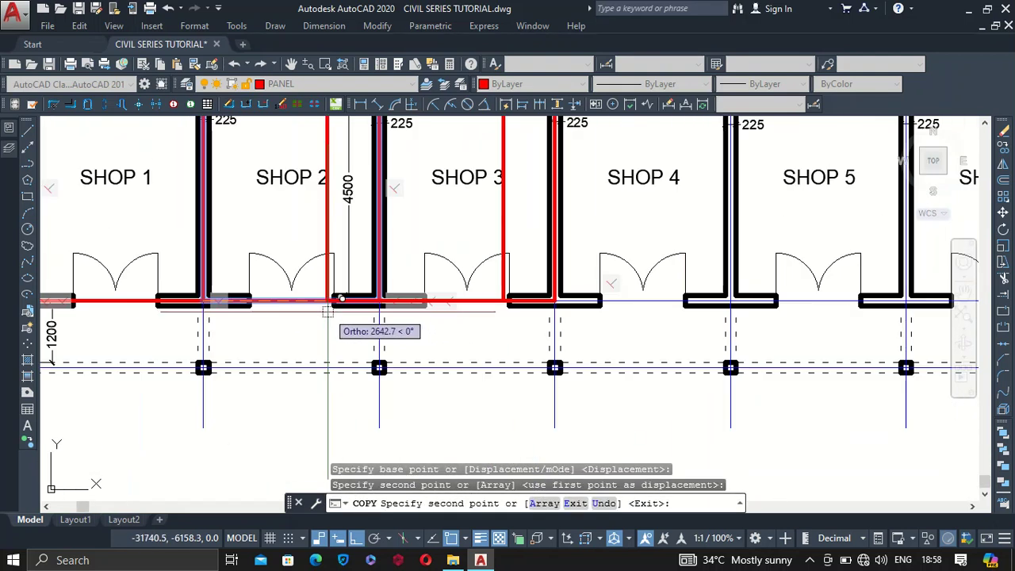
pyautogui.scroll(4, 547, 317)
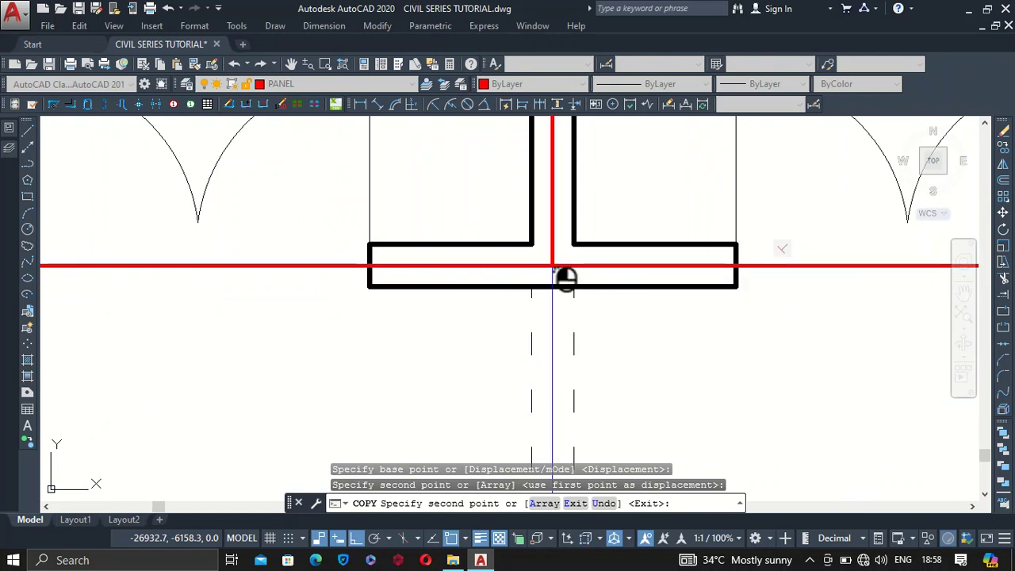
pyautogui.scroll(-5, 487, 317)
pyautogui.scroll(5, 407, 340)
pyautogui.scroll(2, 389, 309)
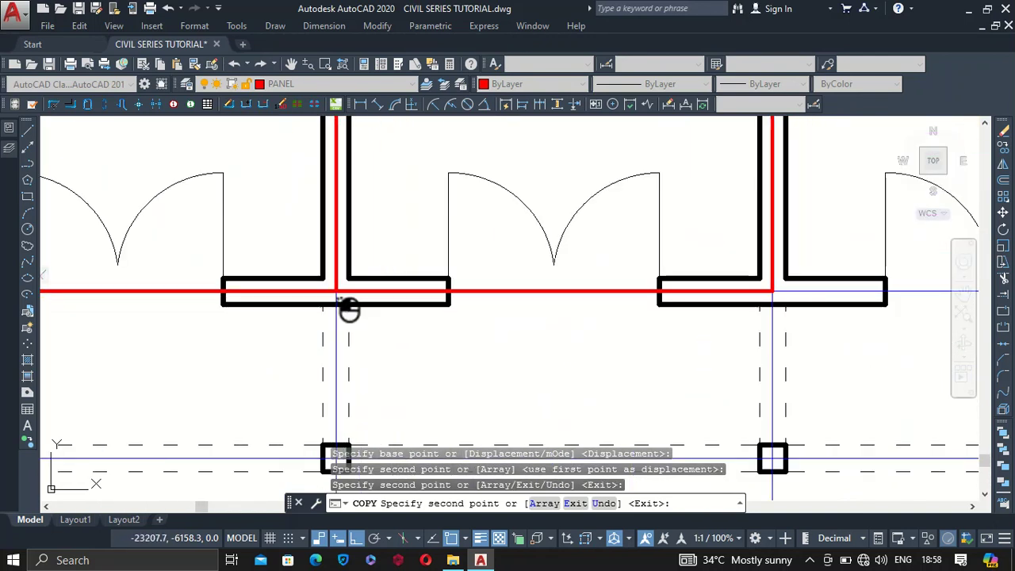
pyautogui.scroll(-4, 337, 298)
pyautogui.scroll(4, 492, 313)
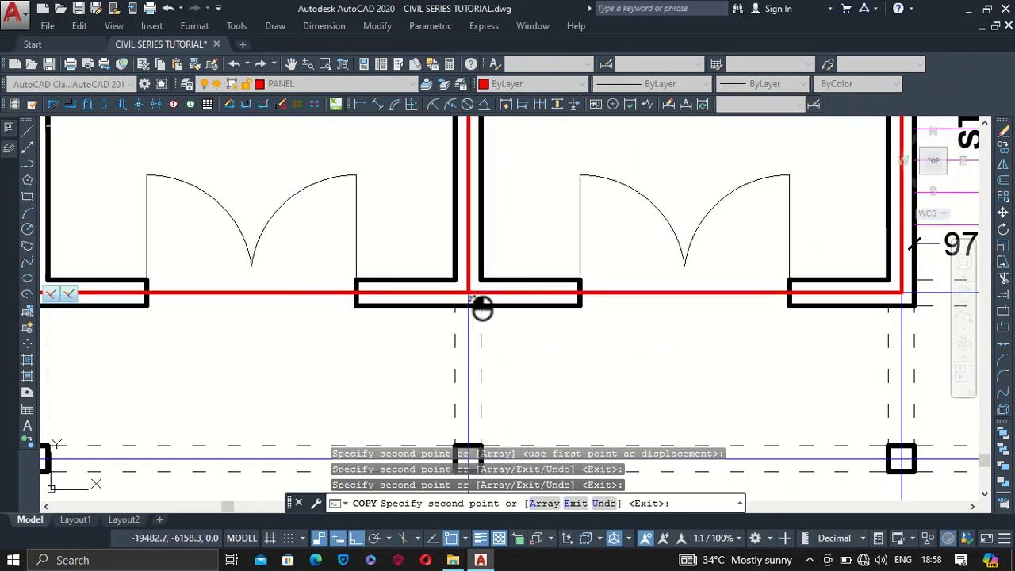
# Step: End the copying and delete all geometric constraints from the whole copied ground floor plan
pyautogui.scroll(-10, 470, 317)
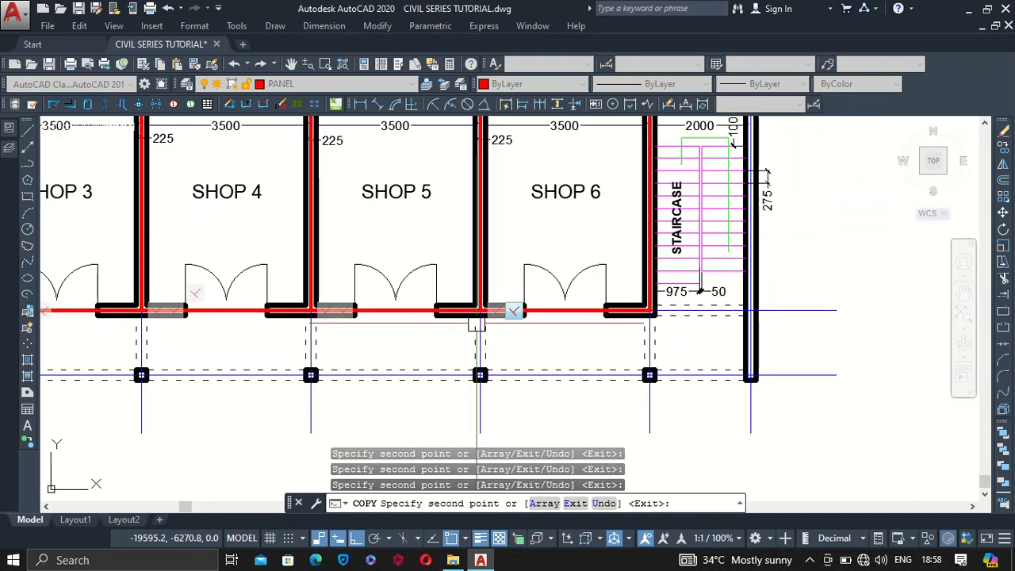
pyautogui.press('Escape')
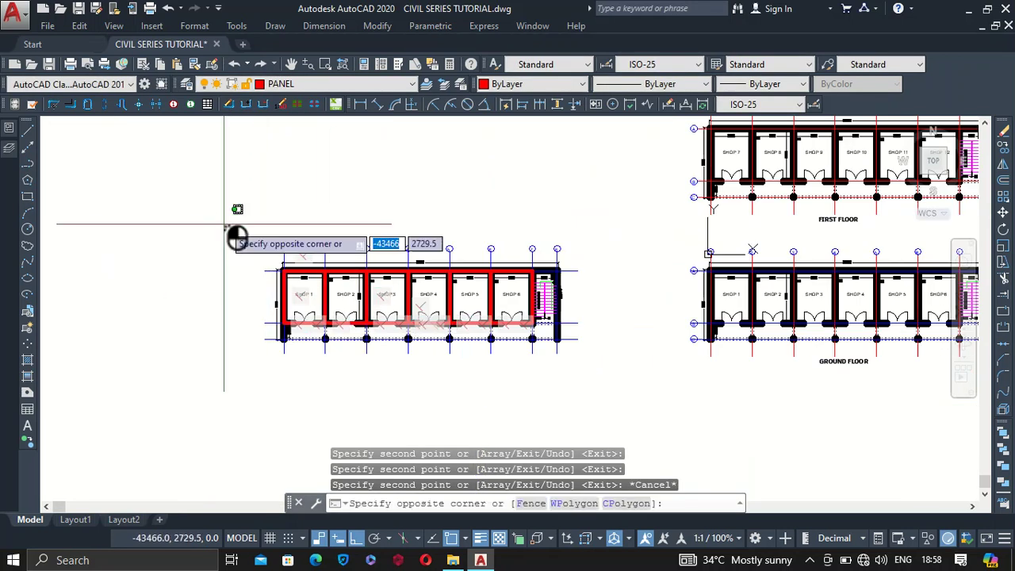
pyautogui.click(585, 359)
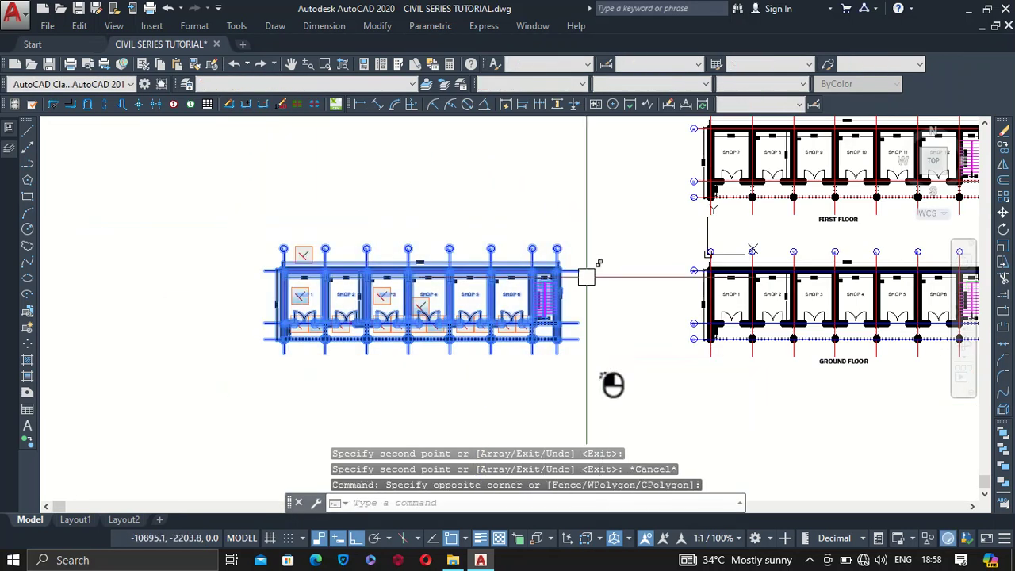
pyautogui.click(444, 27)
pyautogui.click(474, 136)
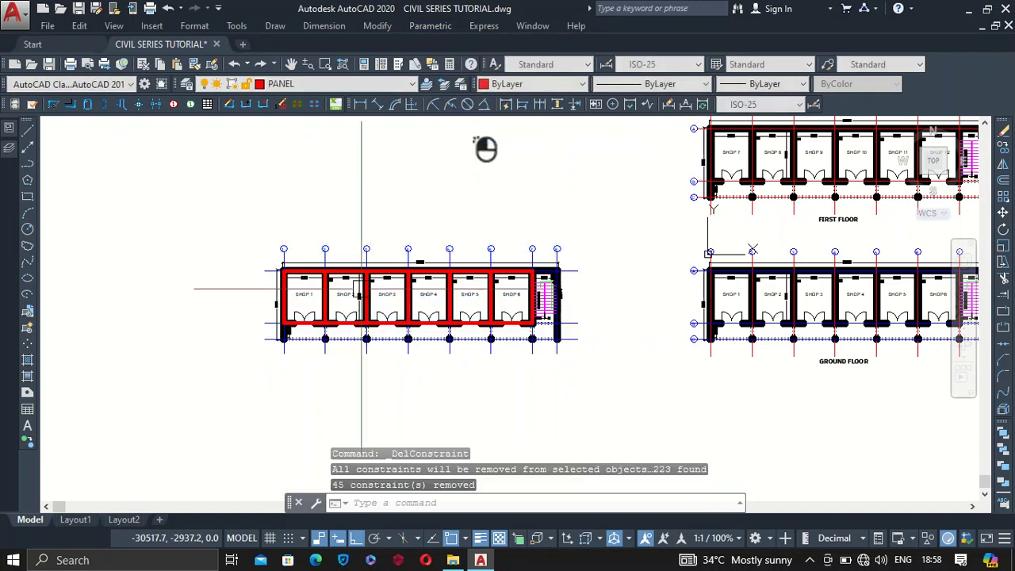
pyautogui.scroll(4, 366, 274)
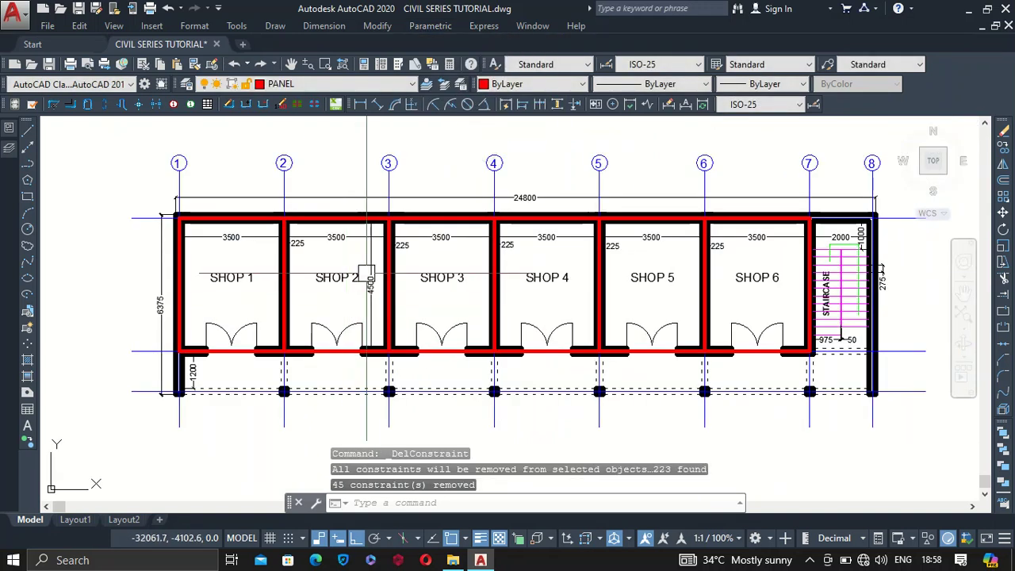
# Step: Draw a panel rectangle in front of Shop 1 from grid line 1 at the front wall centreline to the column centre on grid line 2
pyautogui.click(27, 196)
pyautogui.scroll(-2, 198, 214)
pyautogui.scroll(8, 187, 317)
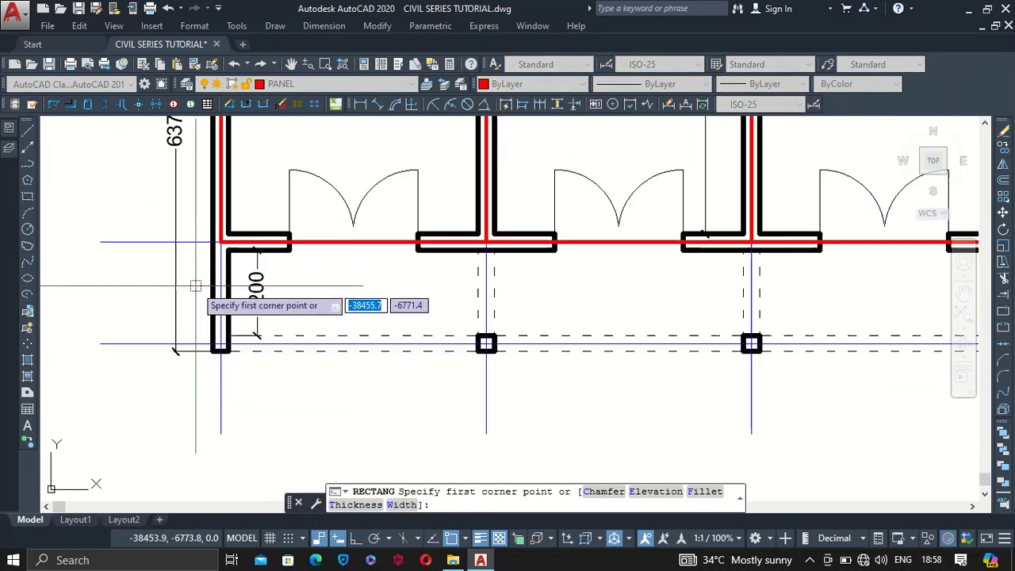
pyautogui.click(235, 216)
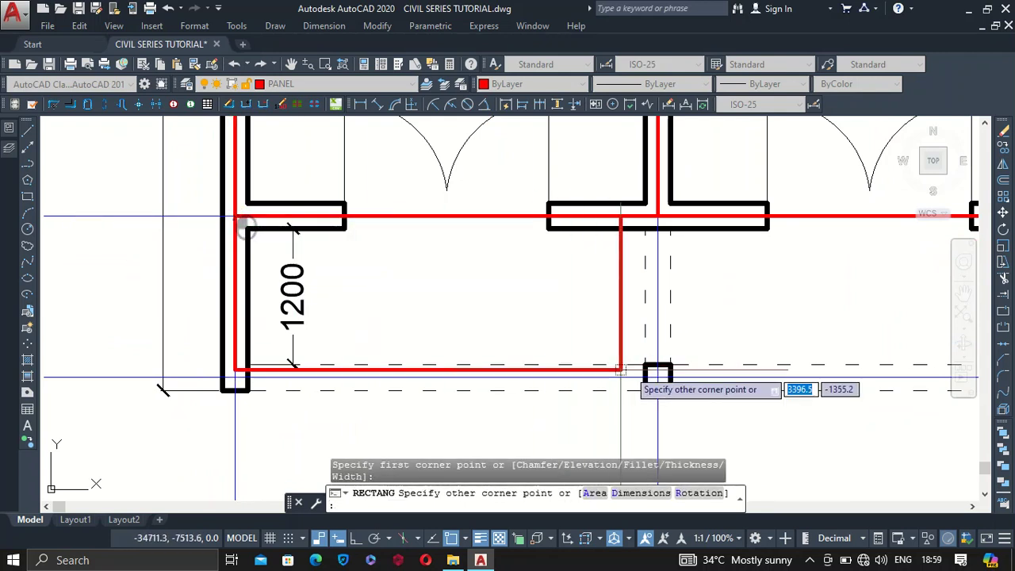
pyautogui.click(659, 375)
pyautogui.scroll(-4, 668, 387)
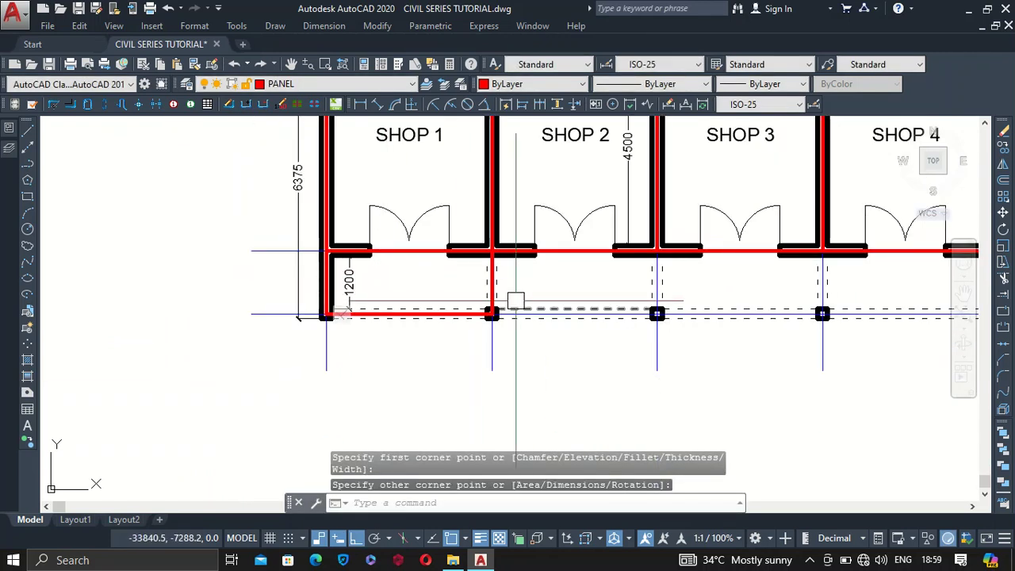
# Step: Draw a panel rectangle in front of Shop 2 between grid lines 2 and 3, from the front wall centreline to the column line
pyautogui.press('Return')
pyautogui.scroll(4, 507, 262)
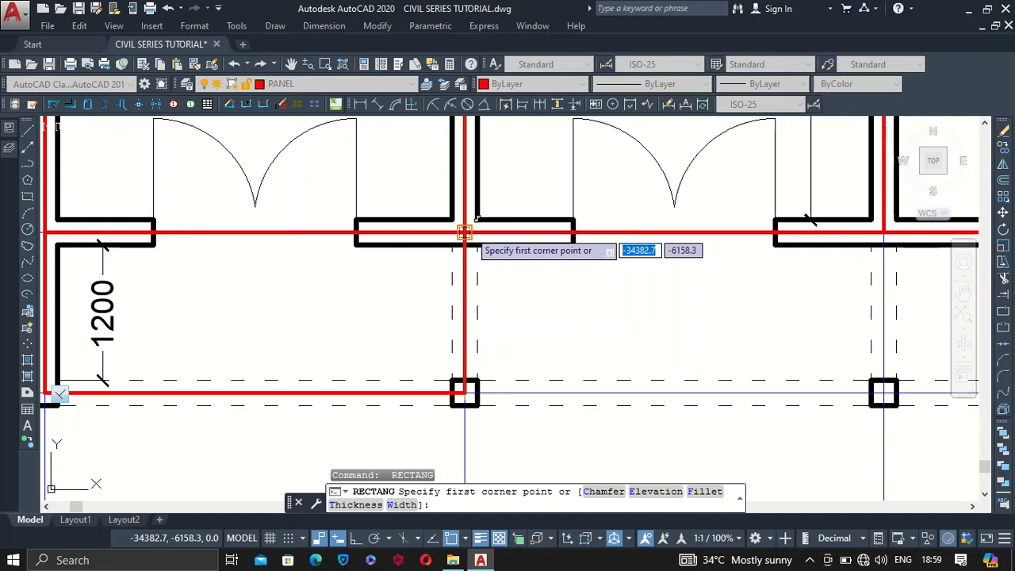
pyautogui.click(464, 233)
pyautogui.scroll(-3, 645, 335)
pyautogui.scroll(4, 725, 335)
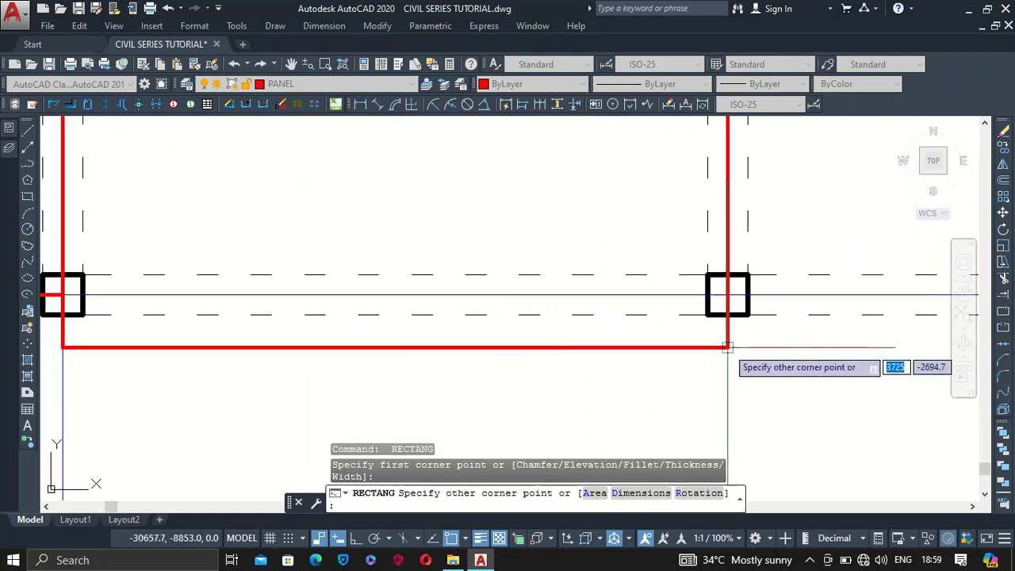
pyautogui.click(730, 300)
# Step: Draw a panel rectangle in front of Shop 3 between grid lines 3 and 4, from the front wall centreline to the column line
pyautogui.scroll(-4, 547, 325)
pyautogui.scroll(4, 526, 314)
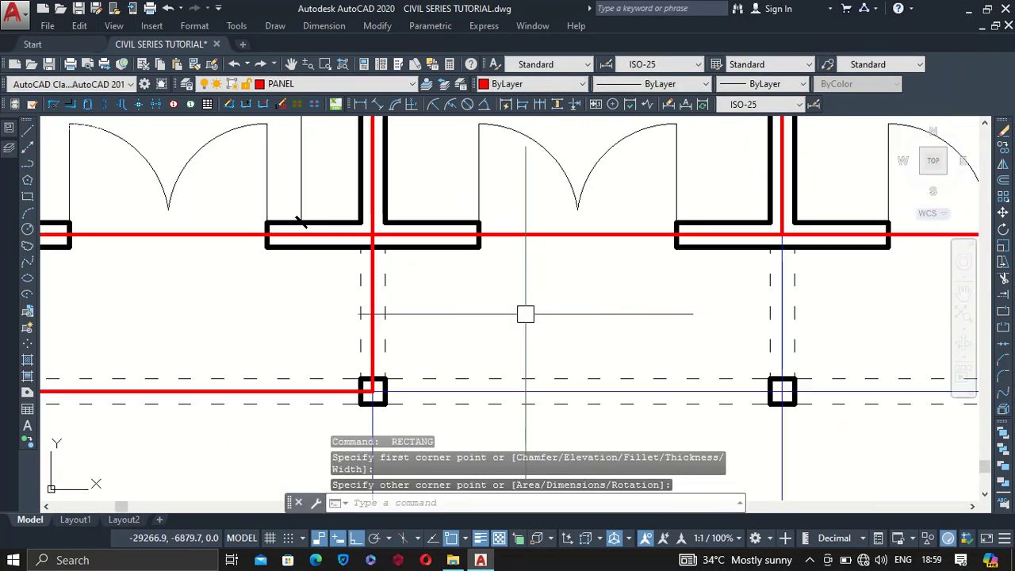
pyautogui.press('Return')
pyautogui.click(384, 241)
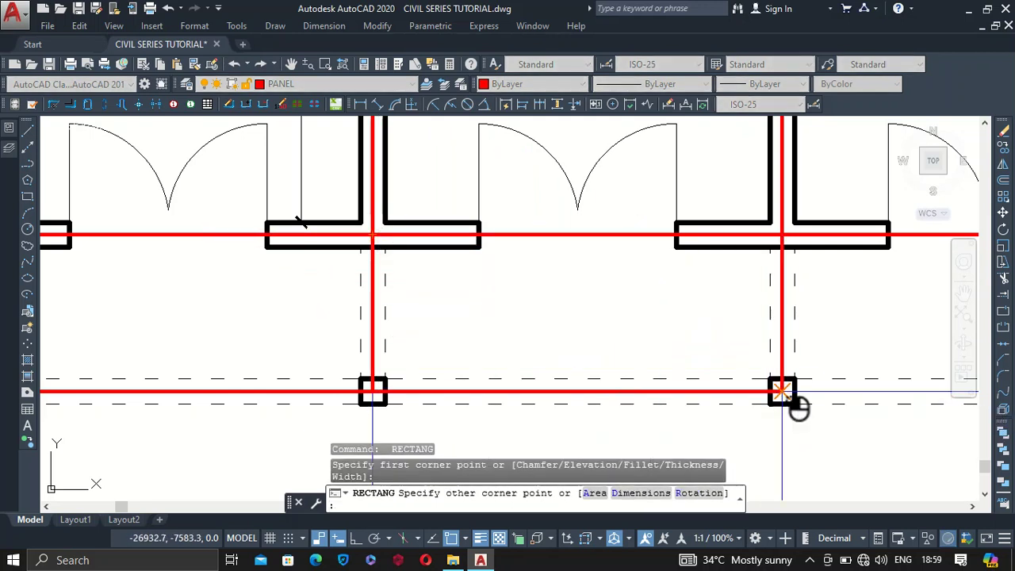
pyautogui.click(782, 389)
# Step: Draw a panel rectangle in front of Shop 4 between grid lines 4 and 5, from the front wall centreline to the column line
pyautogui.scroll(-4, 578, 370)
pyautogui.scroll(2, 625, 371)
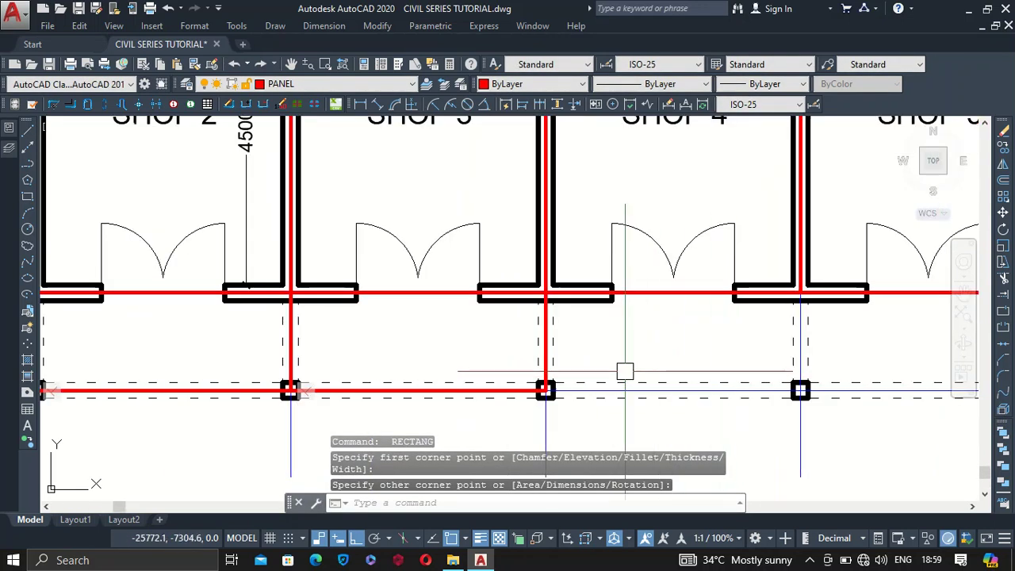
pyautogui.scroll(5, 625, 371)
pyautogui.press('Return')
pyautogui.click(519, 240)
pyautogui.scroll(-3, 519, 239)
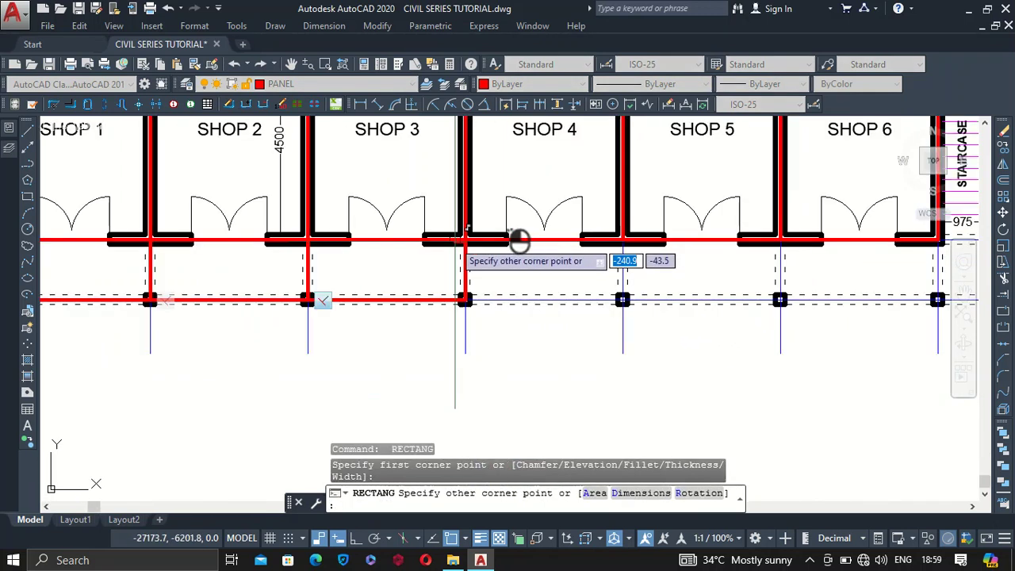
pyautogui.scroll(5, 601, 302)
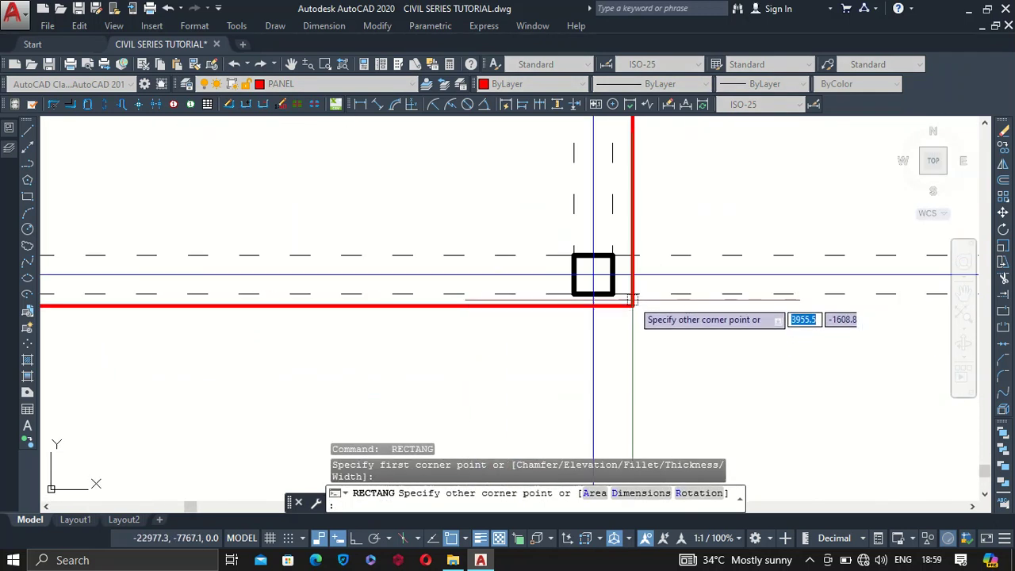
pyautogui.click(593, 274)
# Step: Draw a panel rectangle in front of Shop 5 between grid lines 5 and 6, from the front wall centreline to the column line
pyautogui.scroll(-3, 508, 321)
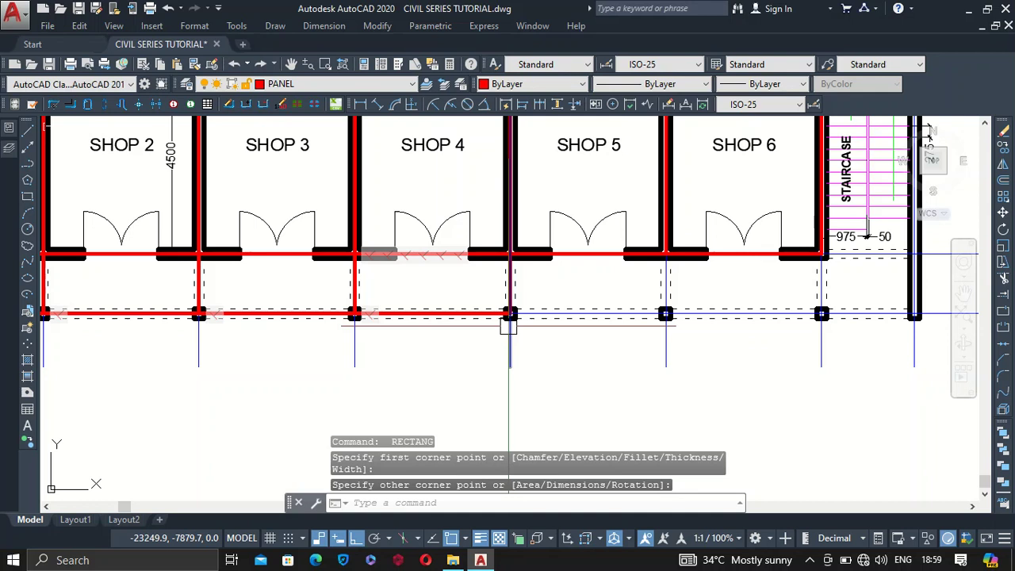
pyautogui.press('Return')
pyautogui.scroll(5, 522, 256)
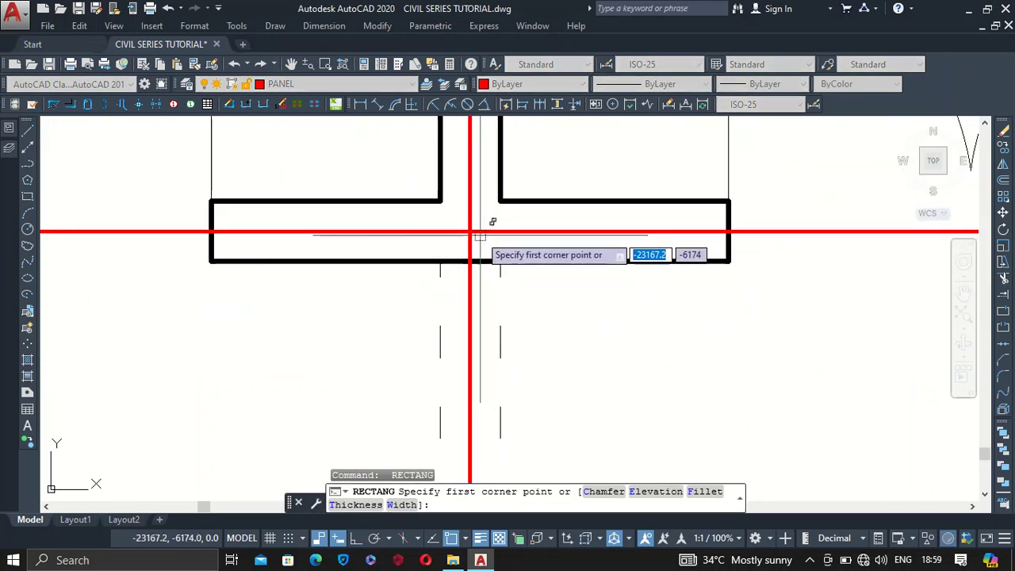
pyautogui.click(482, 235)
pyautogui.scroll(-3, 482, 235)
pyautogui.scroll(5, 749, 333)
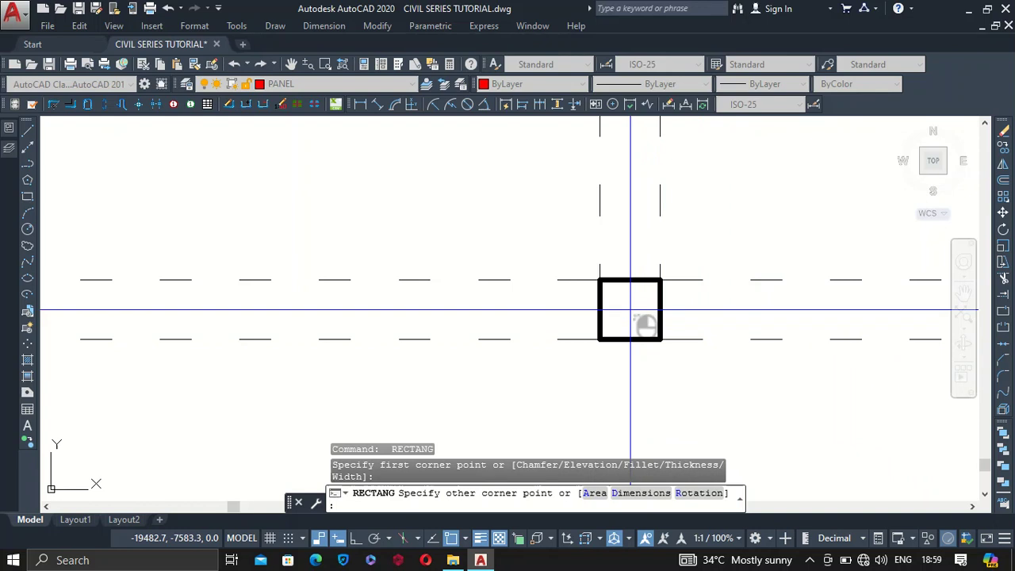
pyautogui.click(631, 309)
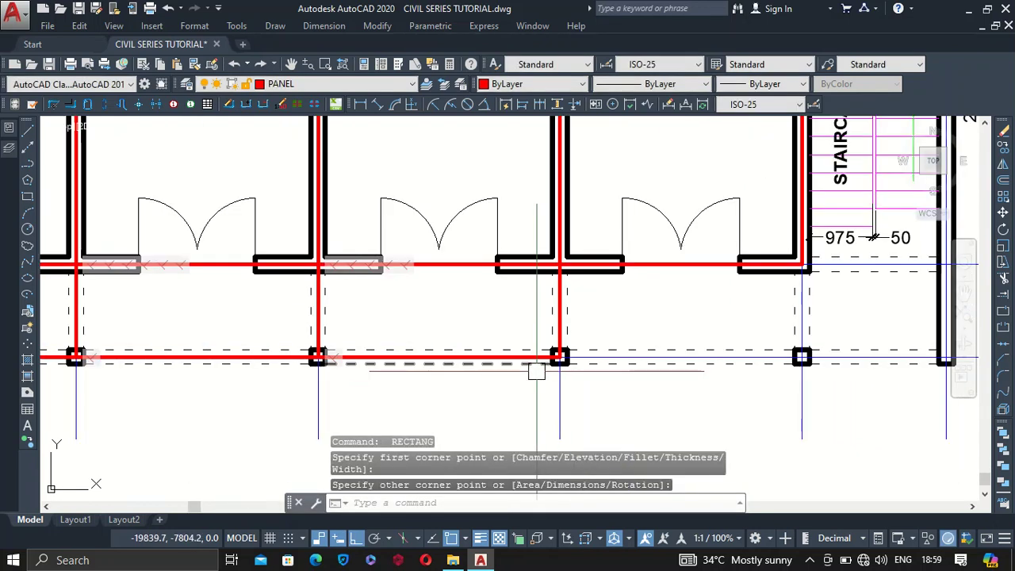
# Step: Draw a panel rectangle in front of Shop 6 between grid lines 6 and 7, from the front wall centreline to the column line
pyautogui.press('Return')
pyautogui.scroll(5, 555, 356)
pyautogui.click(507, 228)
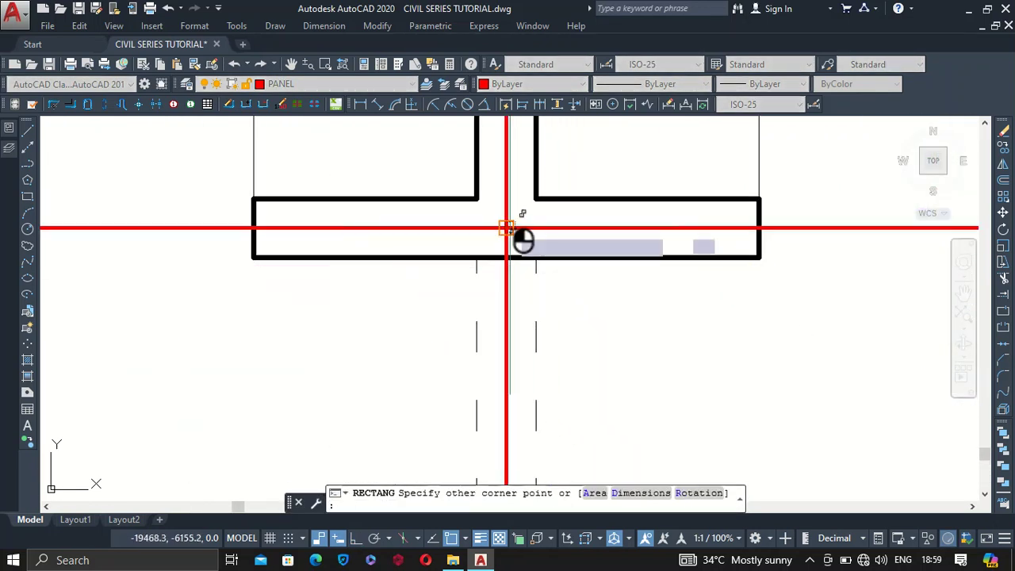
pyautogui.scroll(-5, 522, 241)
pyautogui.scroll(4, 718, 318)
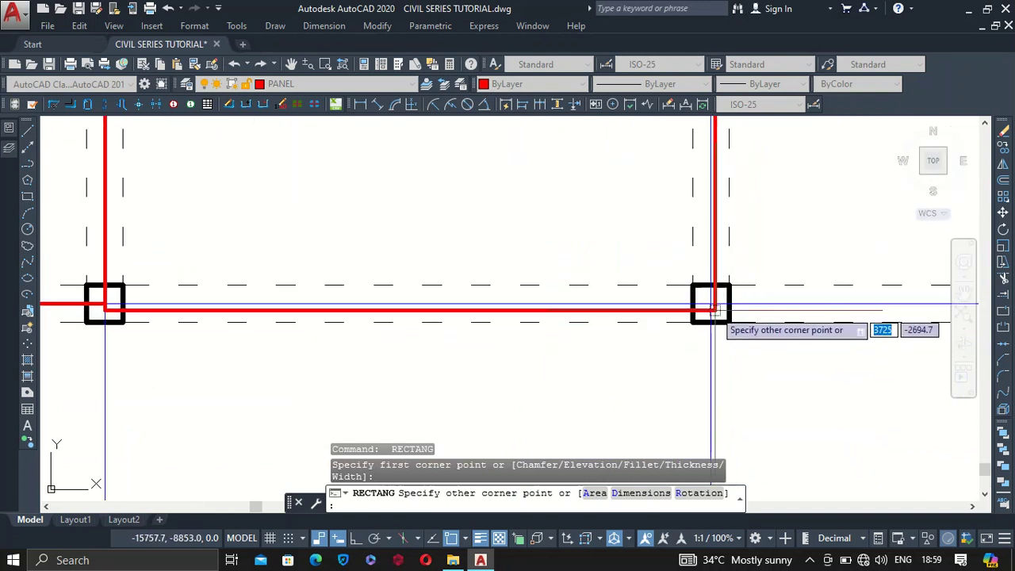
pyautogui.click(712, 314)
pyautogui.scroll(-6, 516, 333)
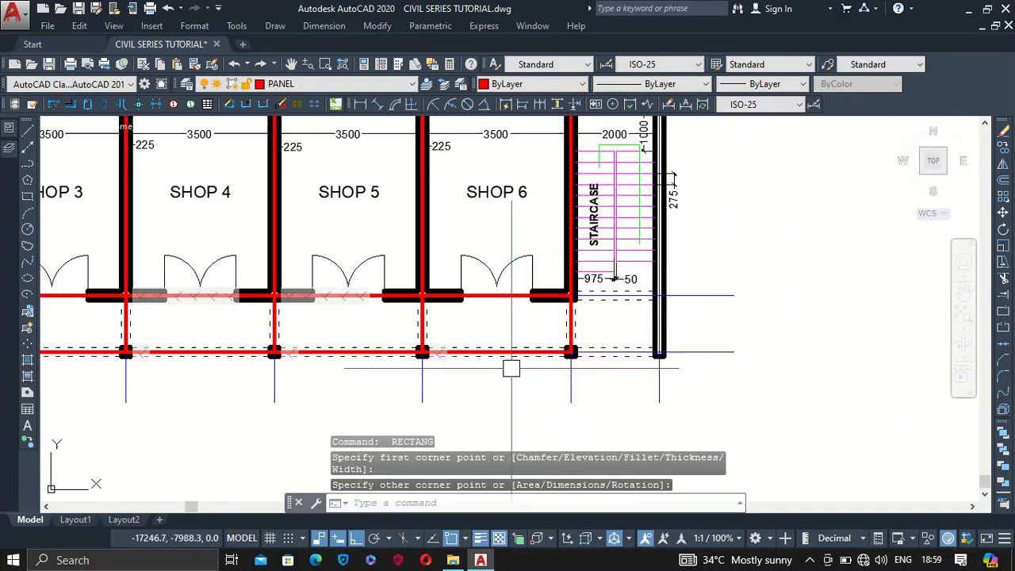
# Step: Draw a panel rectangle in front of the staircase between grid lines 7 and 8, from the front wall centreline to the column line
pyautogui.press('Return')
pyautogui.scroll(6, 568, 354)
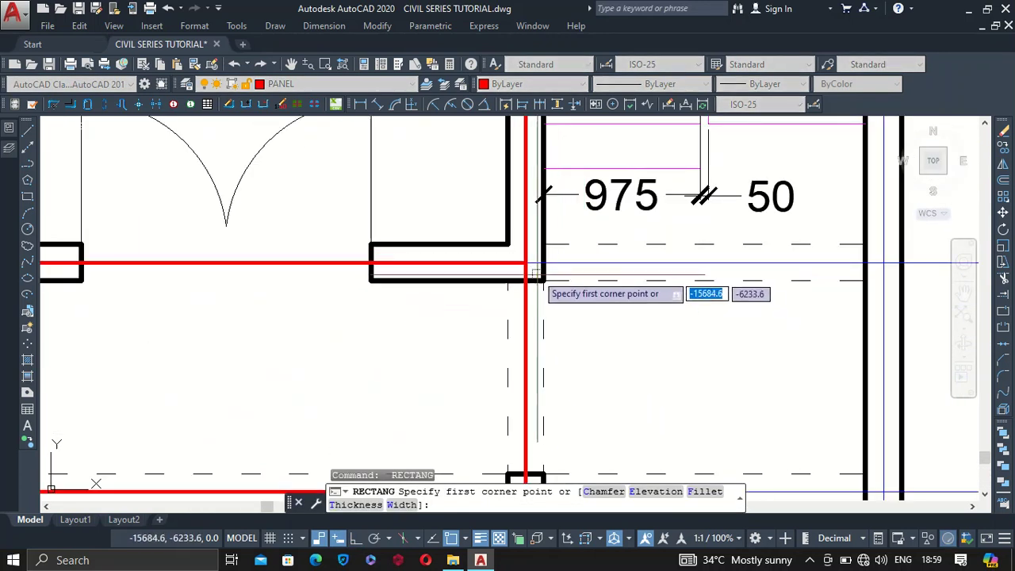
pyautogui.click(524, 262)
pyautogui.scroll(-4, 535, 274)
pyautogui.scroll(5, 676, 349)
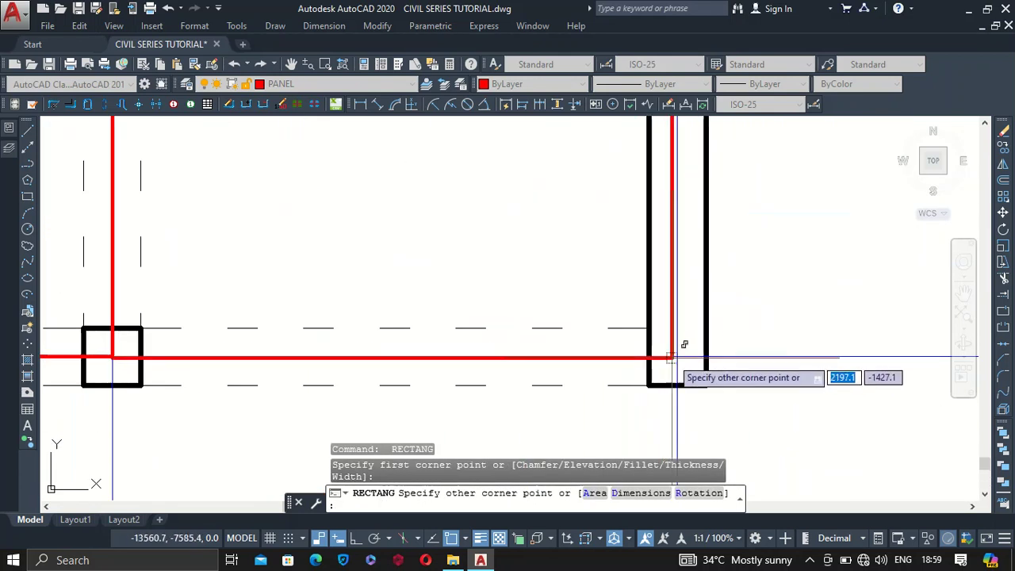
pyautogui.click(676, 355)
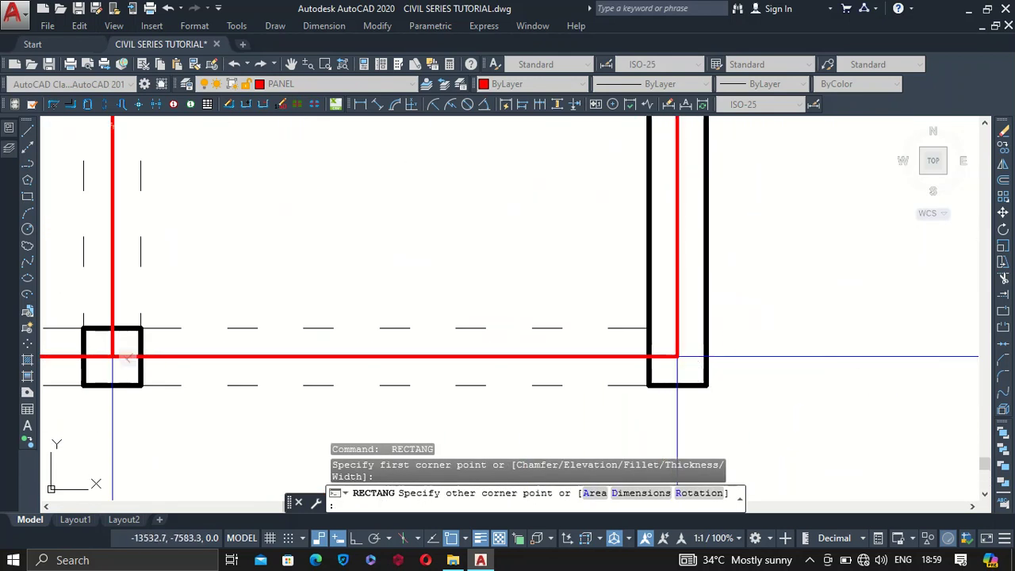
pyautogui.scroll(-5, 675, 356)
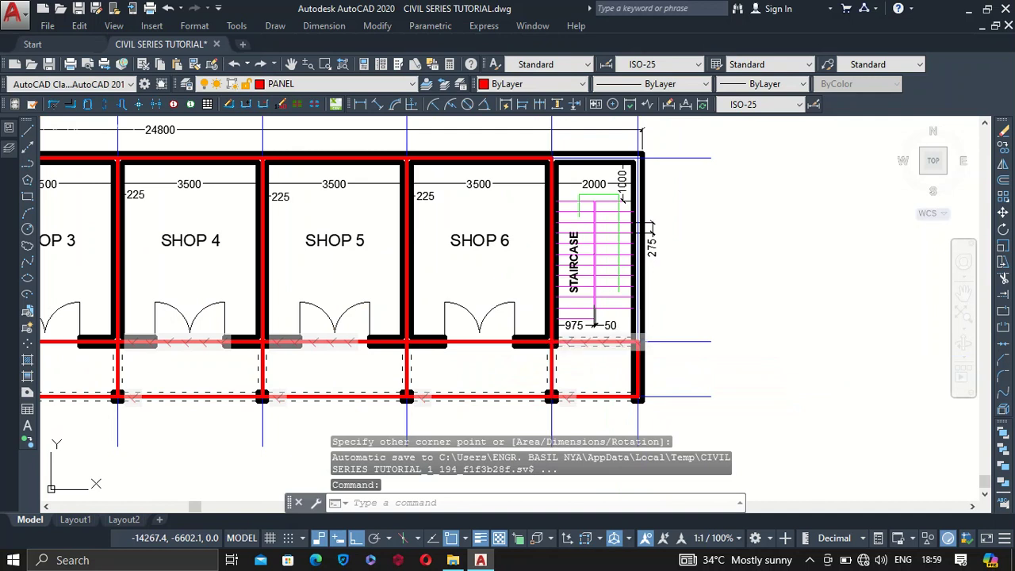
# Step: Draw a panel rectangle around the staircase between grid lines 7 and 8, from the rear wall centreline to the front wall centreline
pyautogui.press('space')
pyautogui.scroll(6, 639, 158)
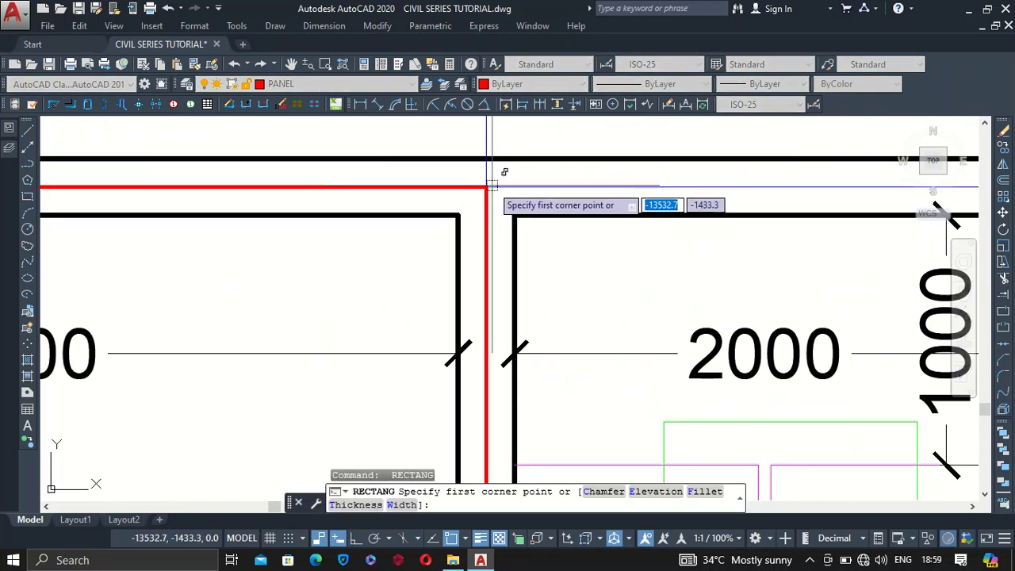
pyautogui.click(492, 187)
pyautogui.scroll(-5, 499, 197)
pyautogui.scroll(5, 555, 254)
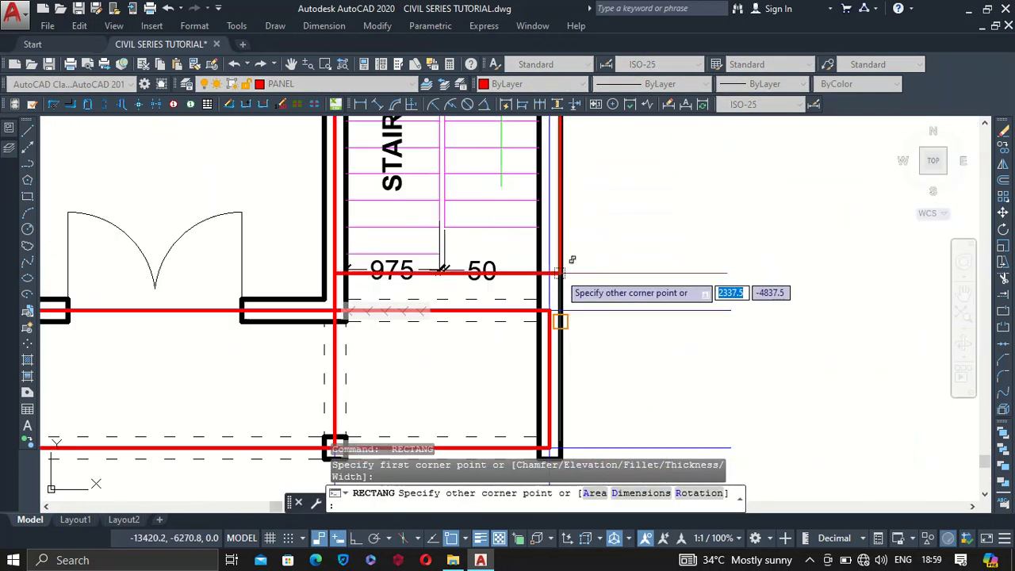
pyautogui.scroll(4, 559, 272)
pyautogui.click(550, 314)
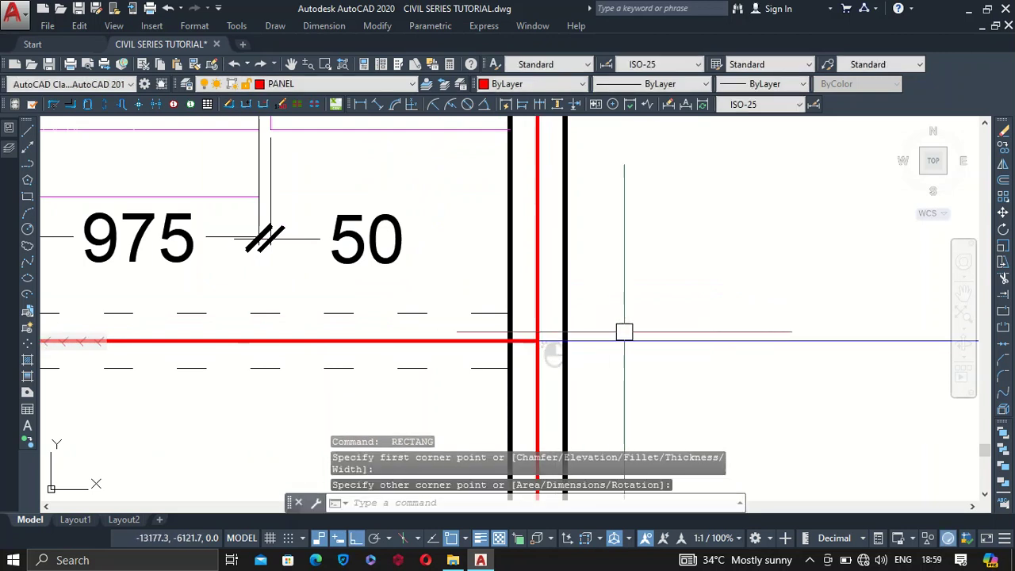
# Step: Select the entire copied plan with its new front-bay and staircase panels and delete its constraints
pyautogui.scroll(-7, 621, 331)
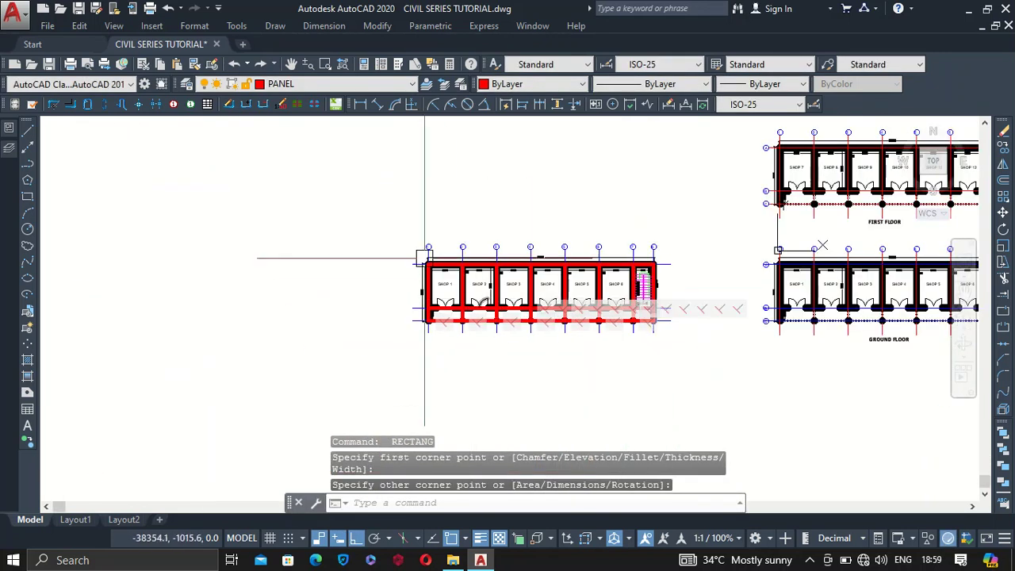
pyautogui.click(377, 223)
pyautogui.click(702, 363)
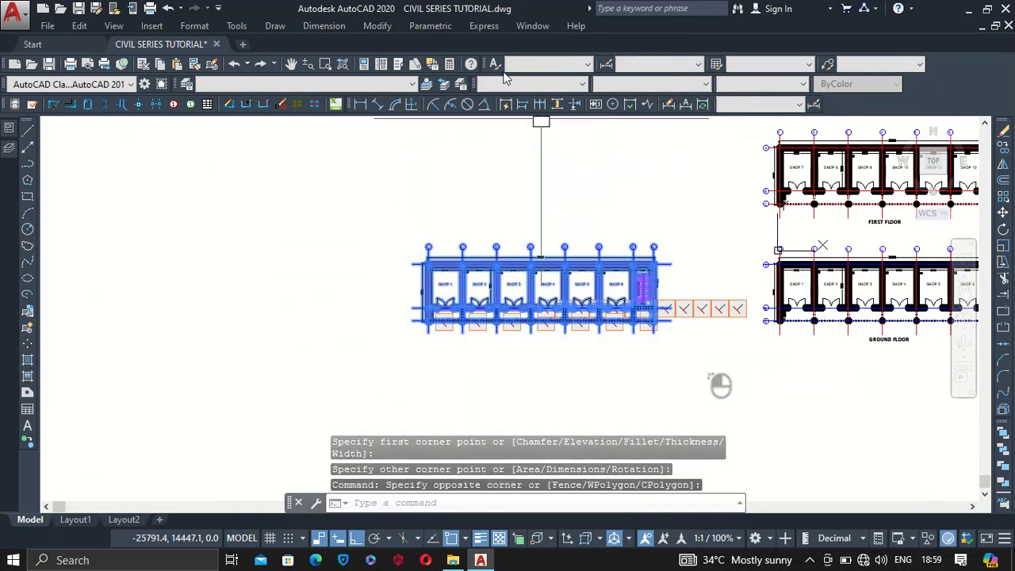
pyautogui.click(421, 26)
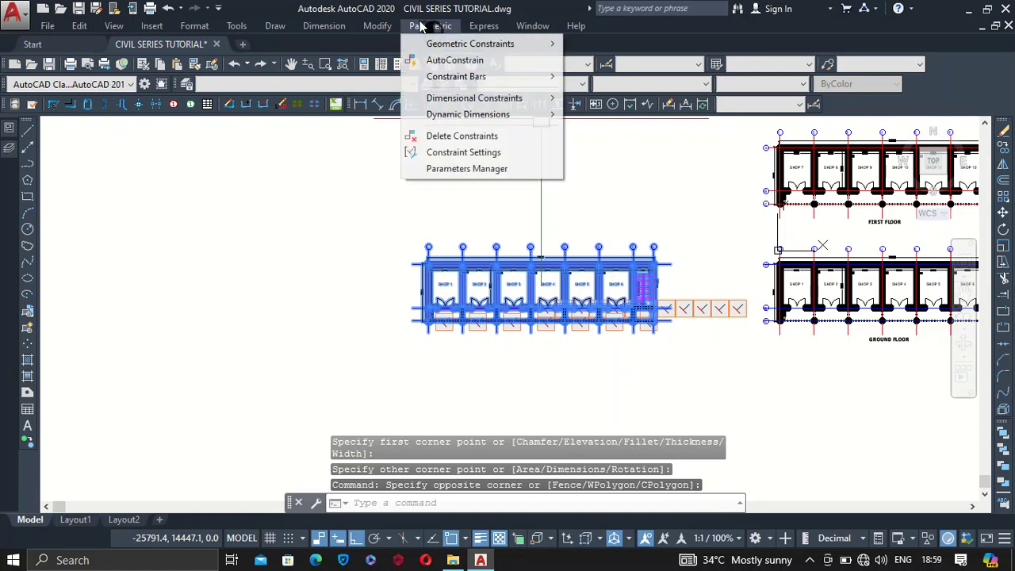
pyautogui.click(465, 136)
pyautogui.scroll(4, 606, 298)
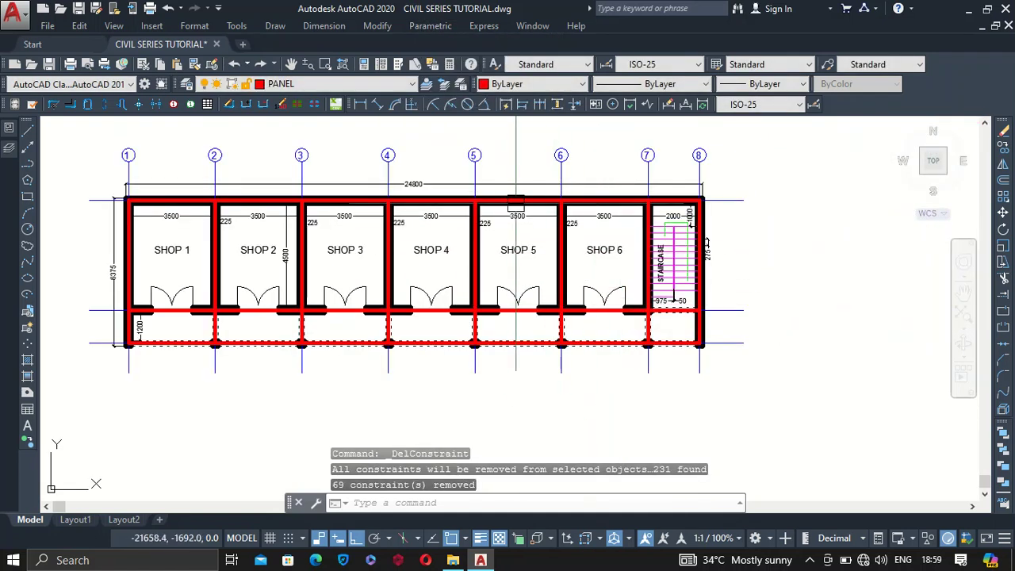
# Step: Copy grid bubbles A, B and C from the ground floor plan to the matching horizontal grid line ends of the panelled copy
pyautogui.scroll(-3, 540, 225)
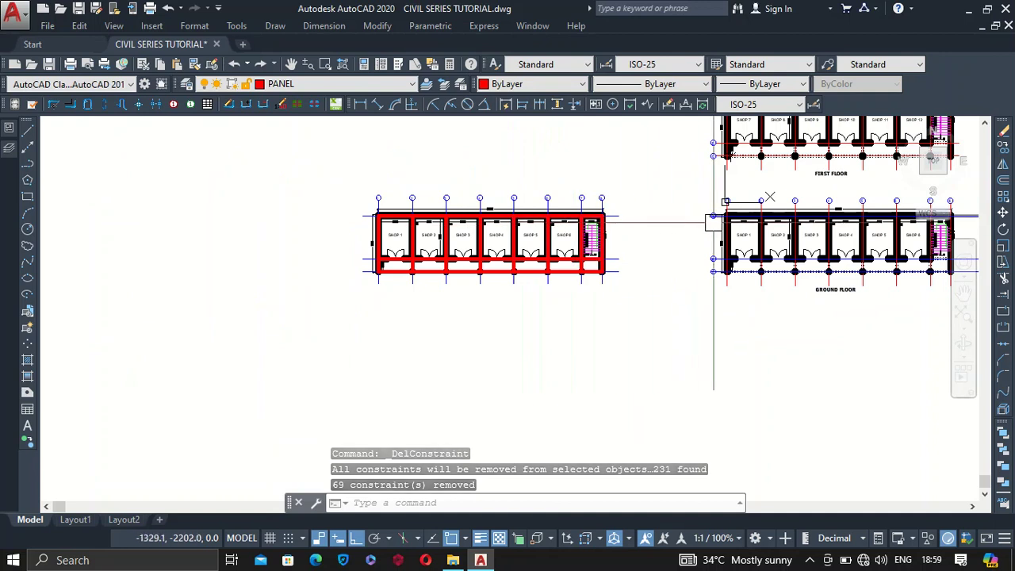
pyautogui.scroll(5, 708, 219)
pyautogui.click(670, 178)
pyautogui.scroll(-3, 665, 172)
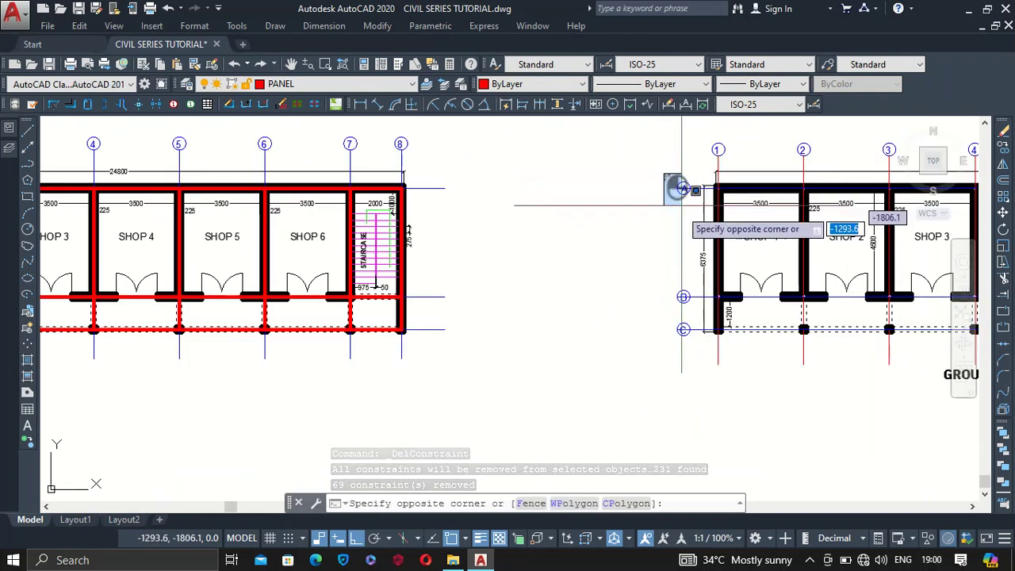
pyautogui.click(691, 357)
pyautogui.rightClick(691, 357)
pyautogui.click(750, 141)
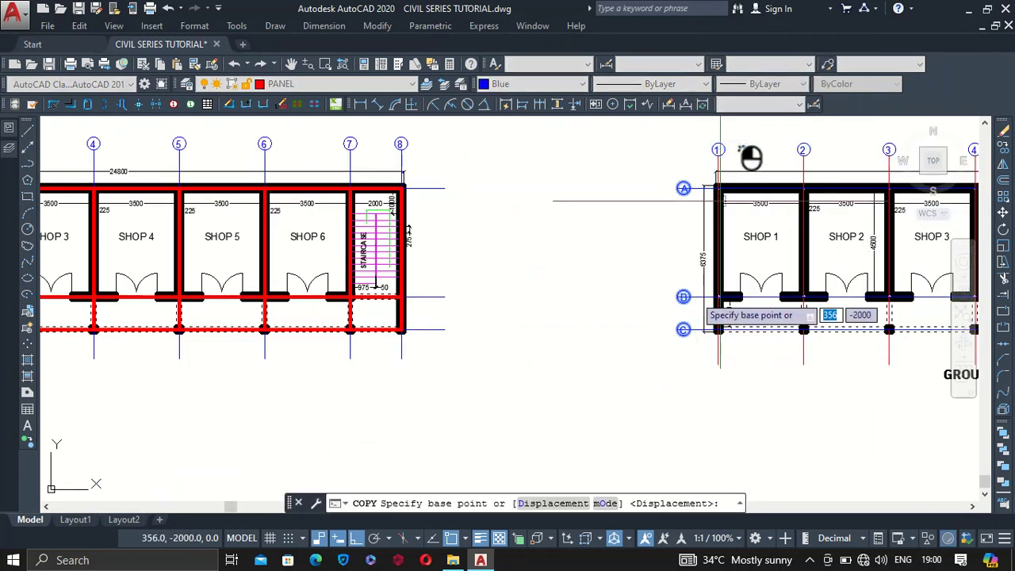
pyautogui.scroll(5, 682, 349)
pyautogui.click(679, 368)
pyautogui.scroll(-6, 689, 374)
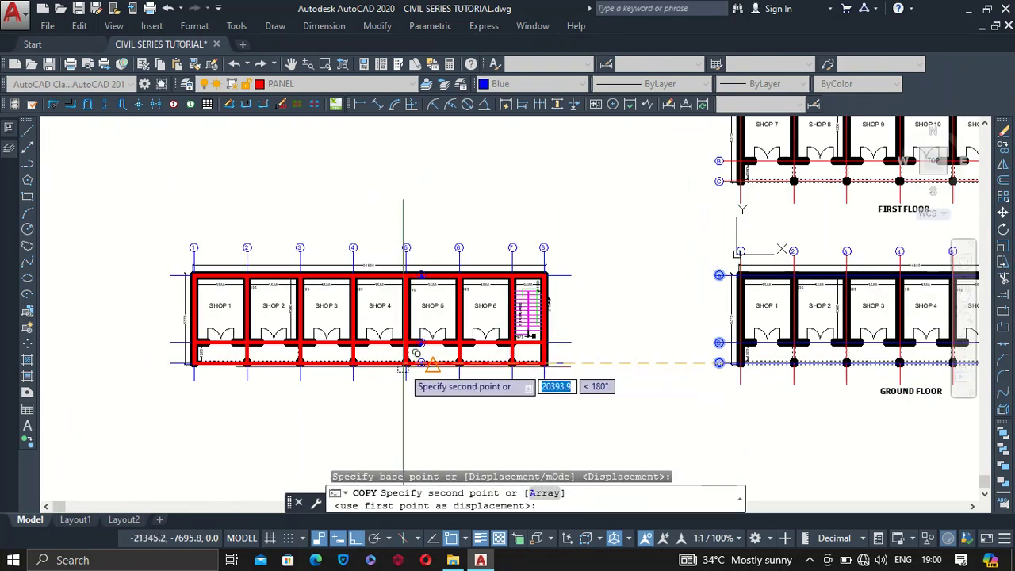
pyautogui.scroll(6, 168, 379)
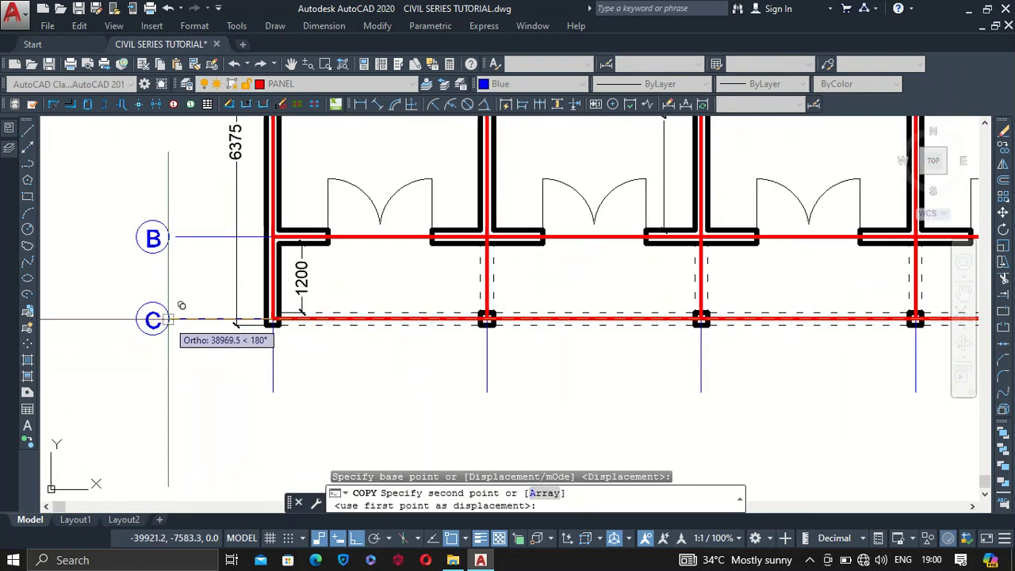
pyautogui.click(173, 318)
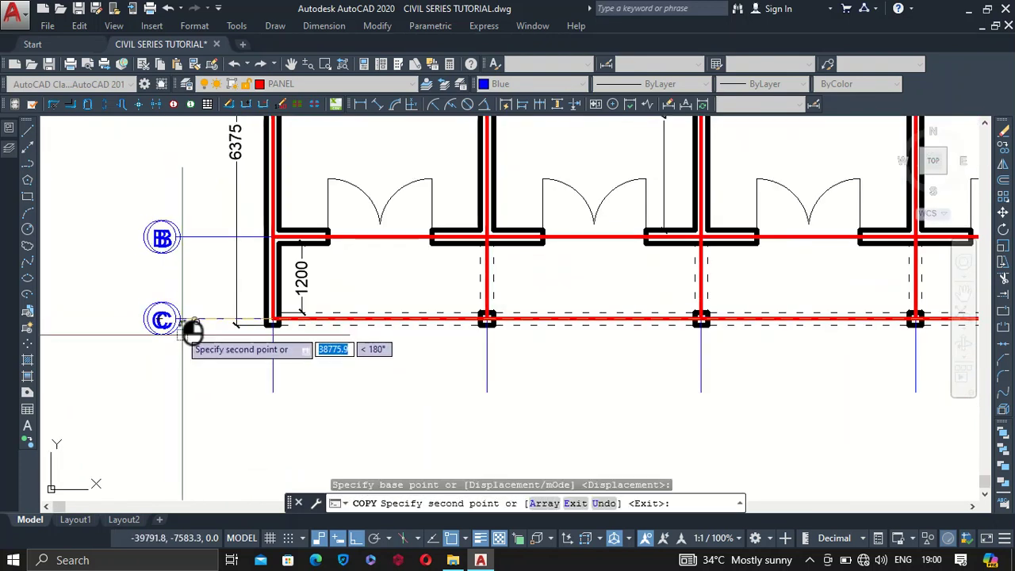
pyautogui.scroll(-3, 213, 360)
pyautogui.scroll(-2, 213, 360)
pyautogui.press('Escape')
pyautogui.scroll(-2, 238, 344)
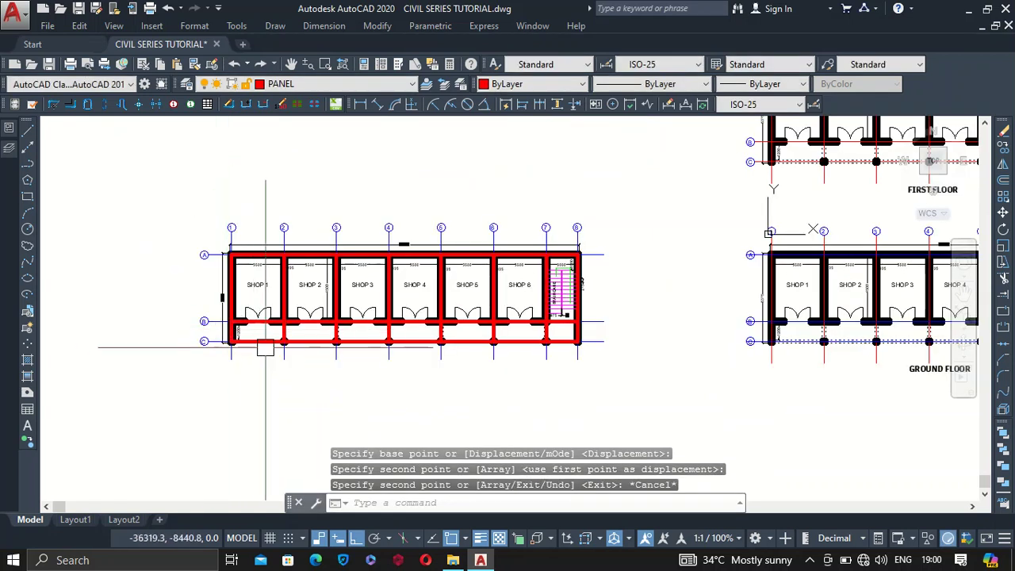
# Step: Select all panel rectangles by picking one front-bay panel and applying Select Similar
pyautogui.scroll(2, 335, 303)
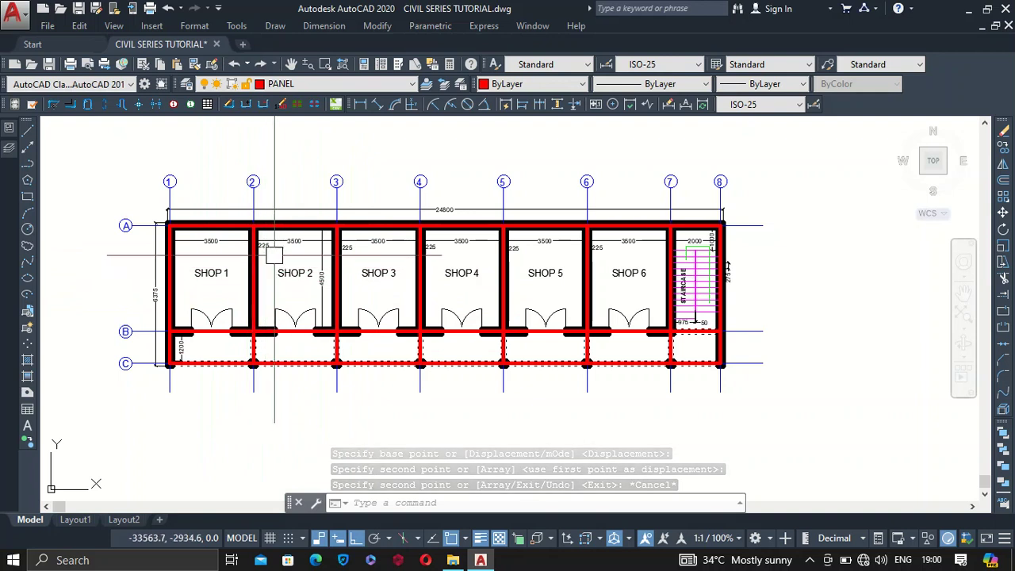
pyautogui.scroll(-2, 299, 305)
pyautogui.scroll(4, 299, 278)
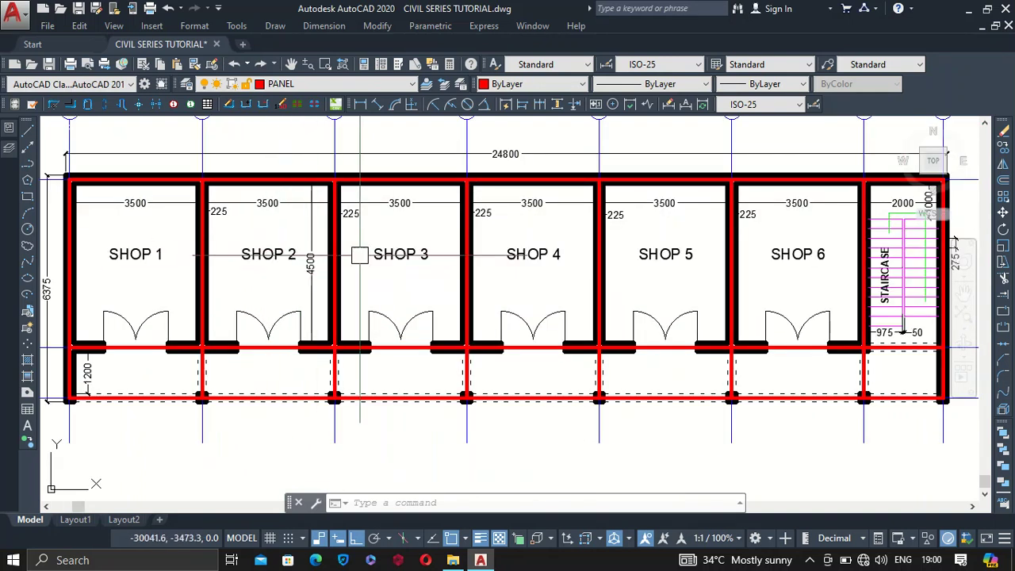
pyautogui.scroll(-2, 364, 282)
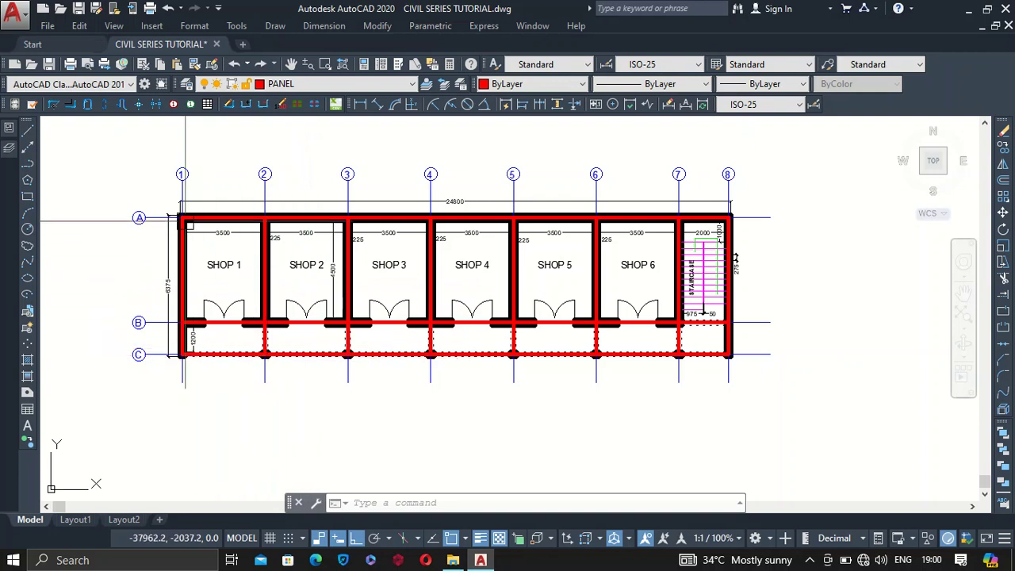
pyautogui.scroll(10, 281, 354)
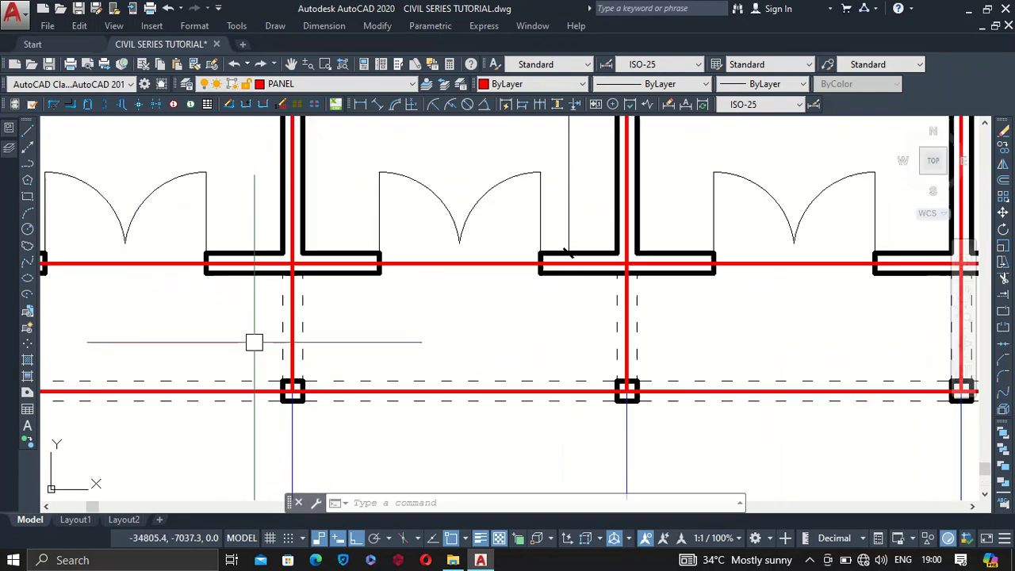
pyautogui.click(314, 316)
pyautogui.moveTo(315, 317)
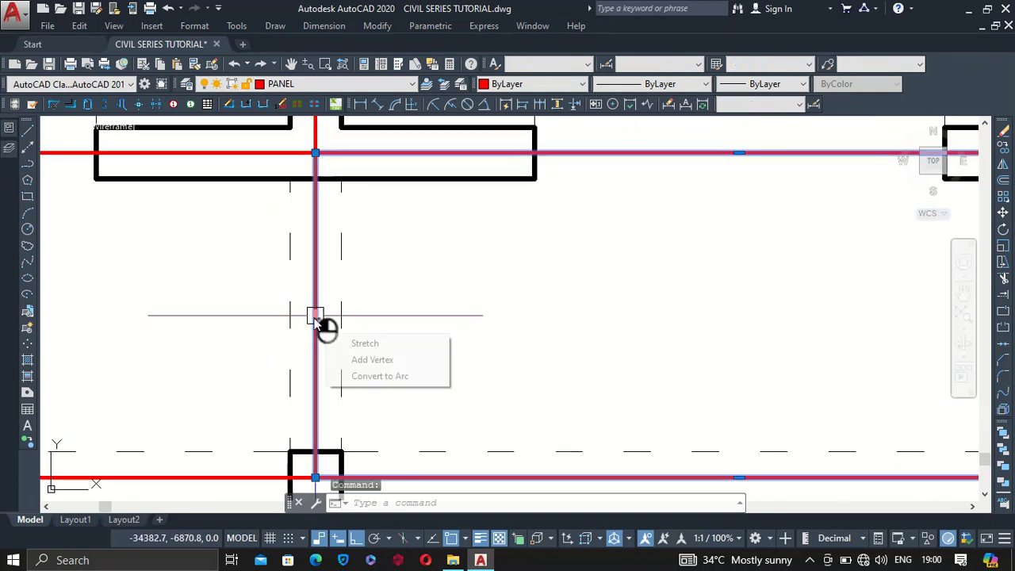
pyautogui.rightClick(396, 282)
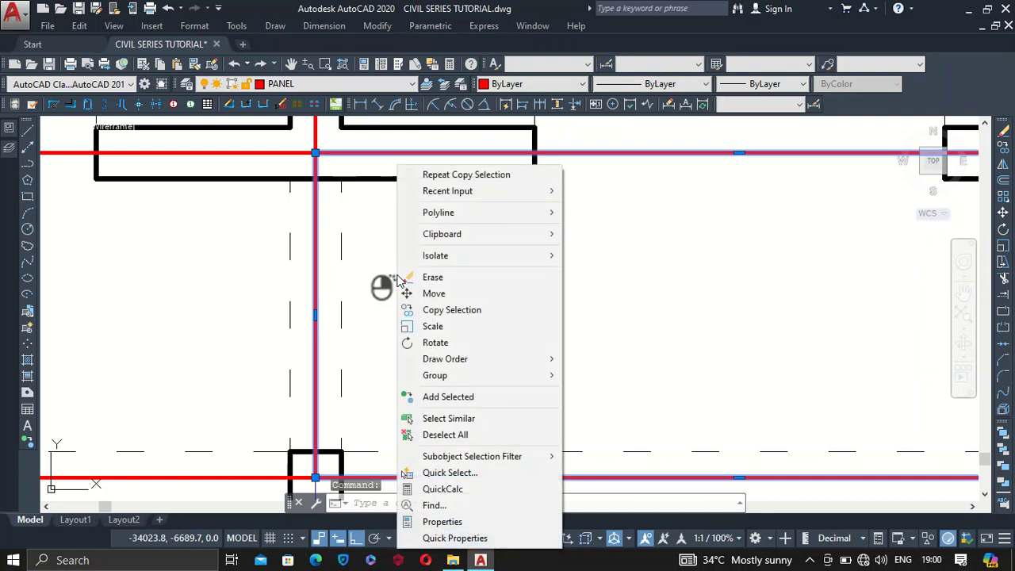
pyautogui.click(448, 418)
pyautogui.scroll(-8, 398, 329)
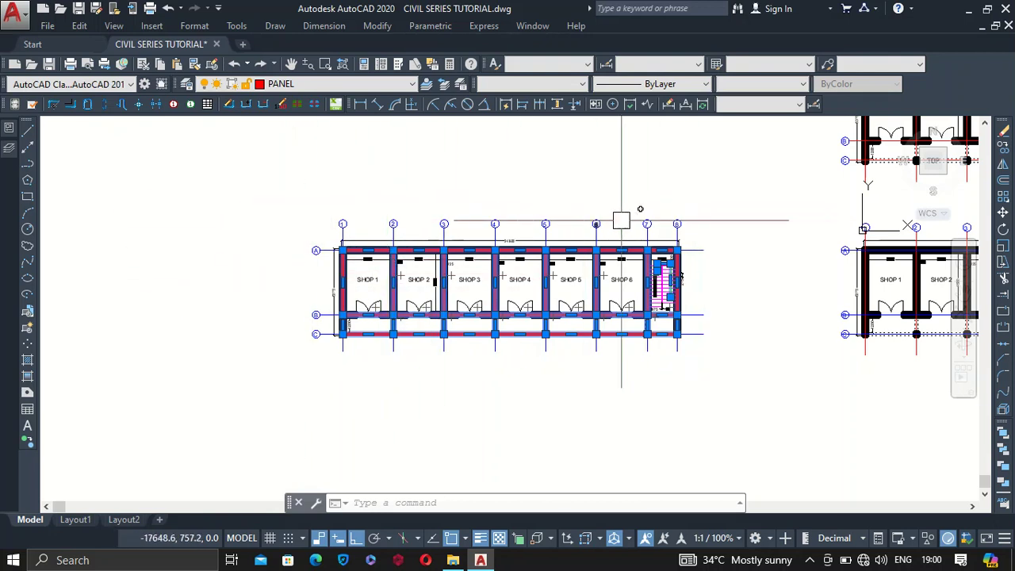
# Step: Add all numbered and lettered grid lines with their bubbles to the selection and copy everything to empty space below the plan with Ortho off
pyautogui.scroll(4, 693, 224)
pyautogui.click(709, 254)
pyautogui.scroll(-4, 709, 251)
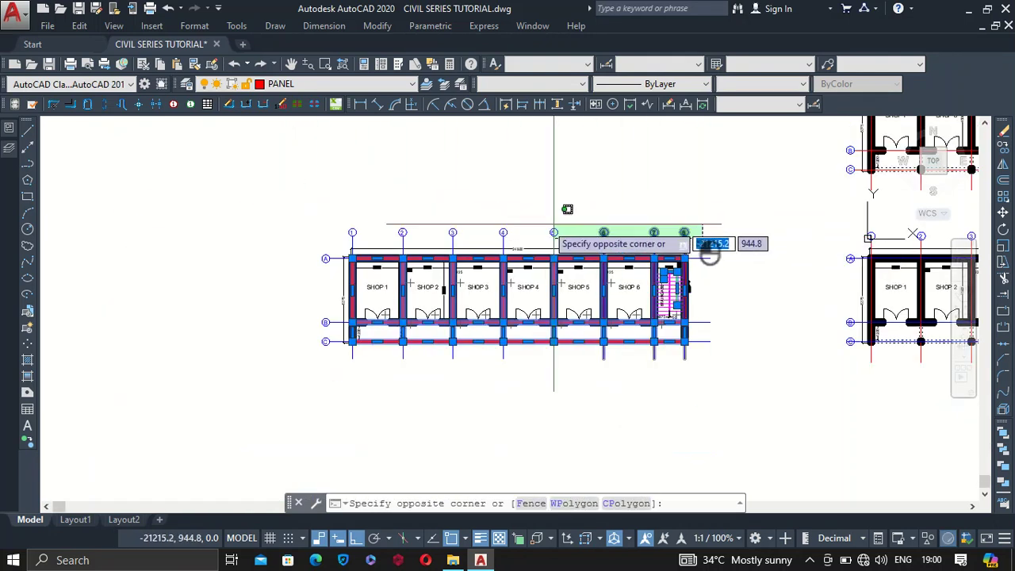
pyautogui.click(325, 175)
pyautogui.click(329, 235)
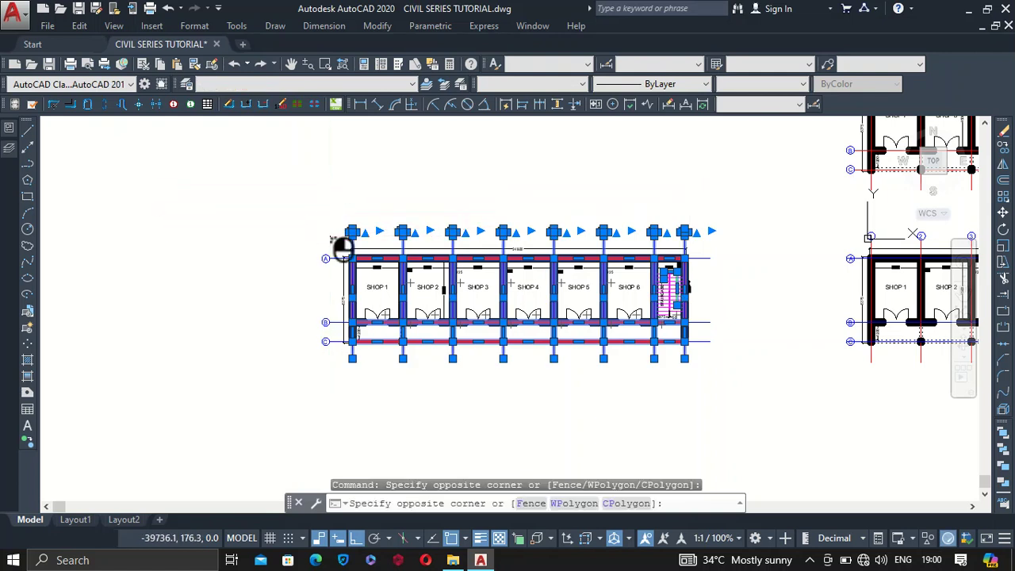
pyautogui.click(284, 345)
pyautogui.rightClick(256, 265)
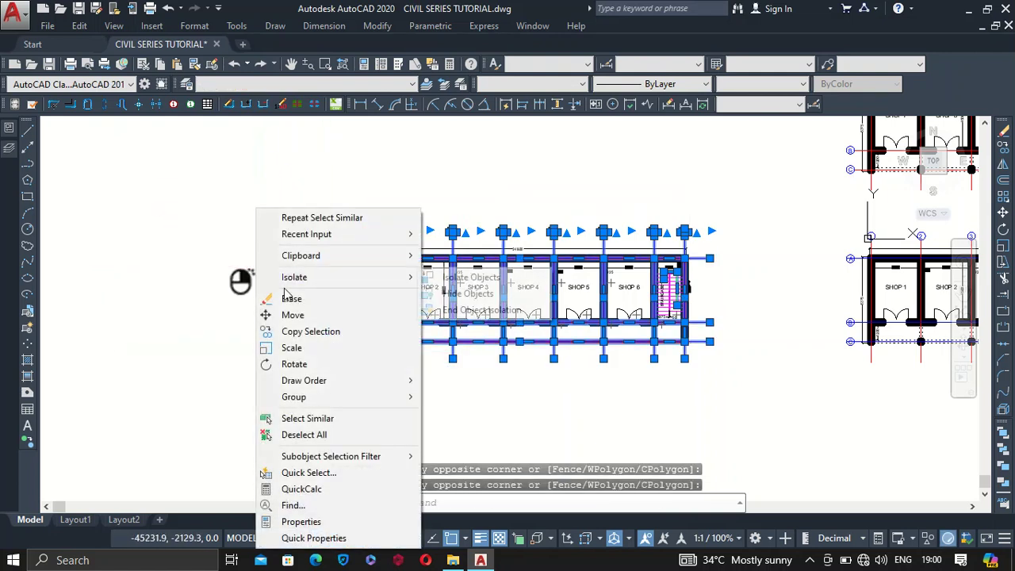
pyautogui.click(330, 332)
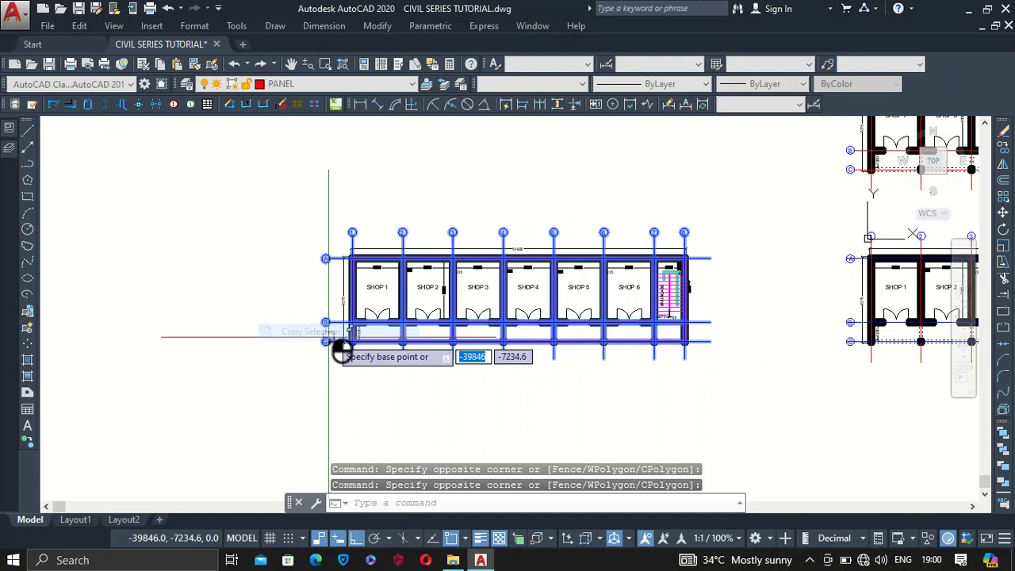
pyautogui.scroll(-3, 333, 340)
pyautogui.click(530, 389)
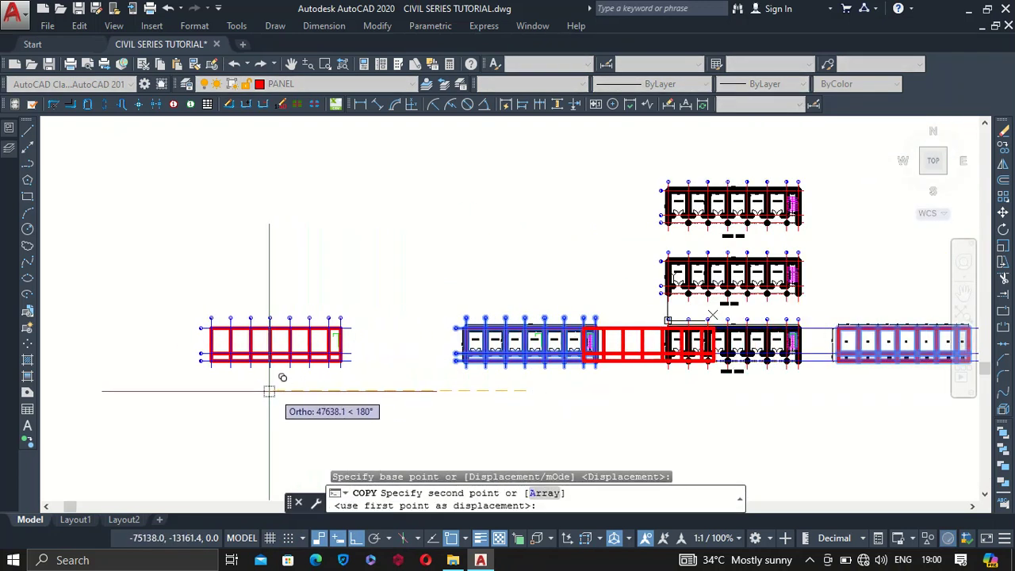
pyautogui.click(359, 539)
pyautogui.scroll(-2, 452, 392)
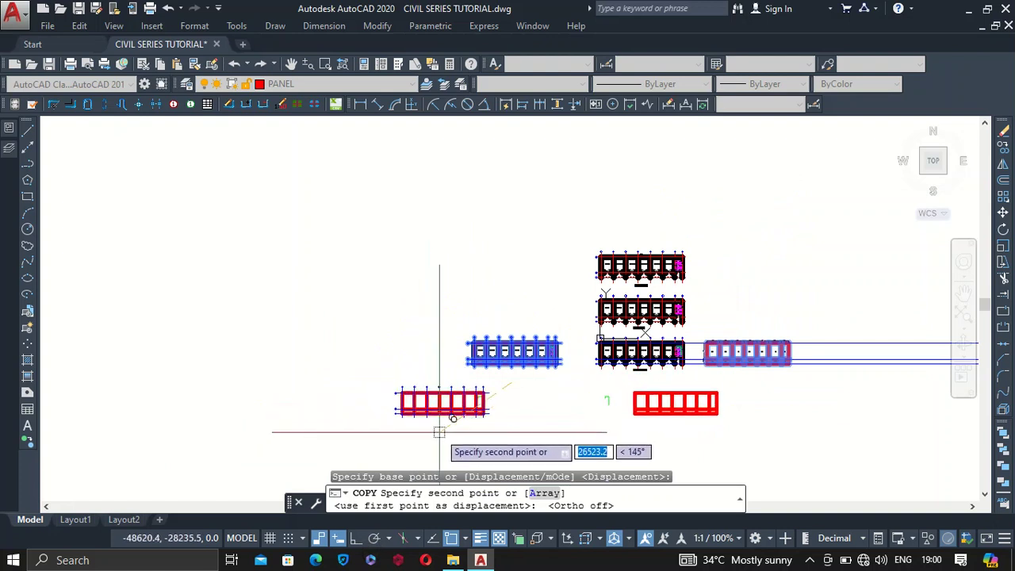
pyautogui.click(437, 434)
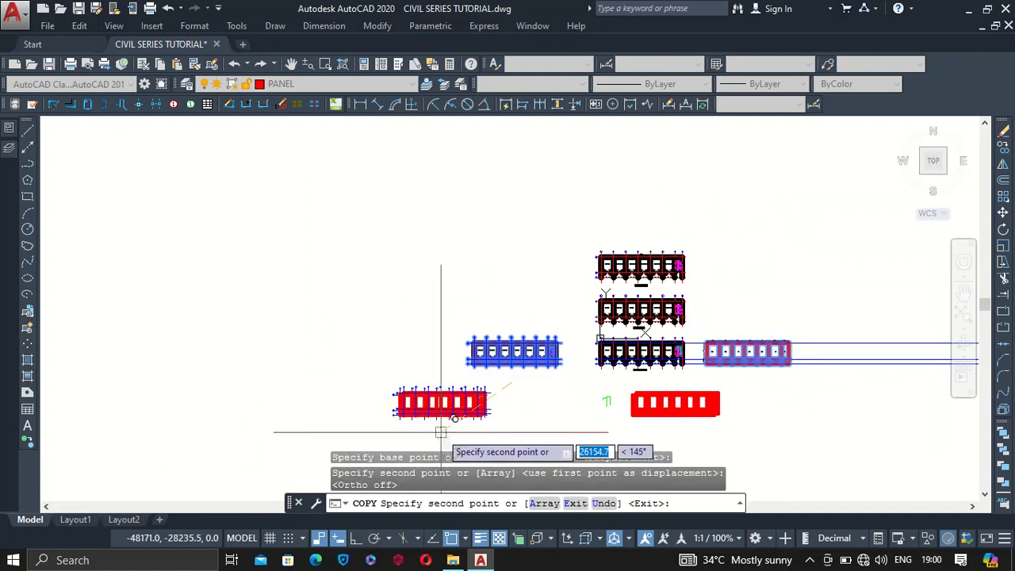
pyautogui.press('Escape')
# Step: Erase the green staircase direction polyline between grid lines 7 and 8 in the new panel layout
pyautogui.scroll(6, 428, 433)
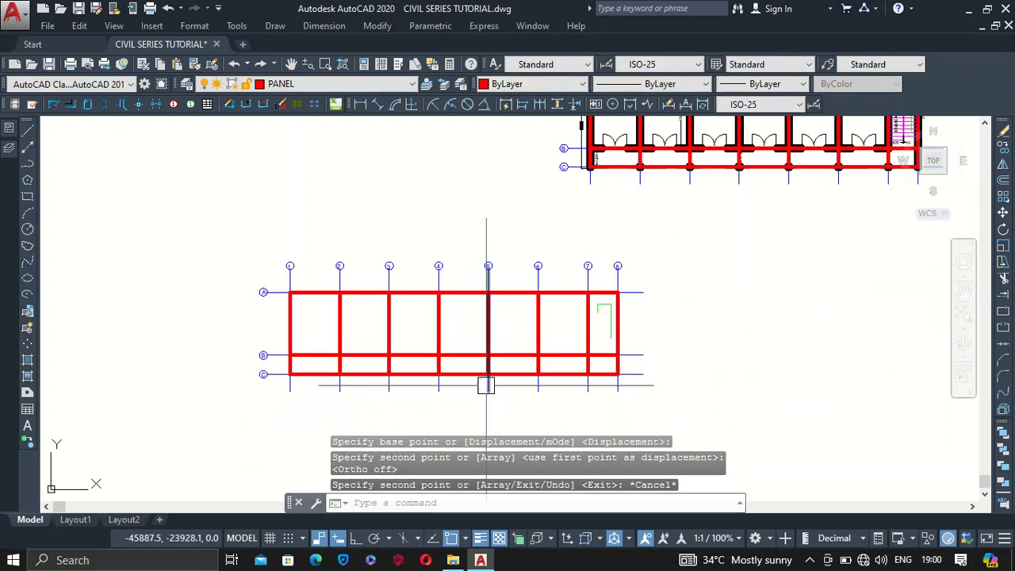
pyautogui.scroll(-2, 418, 312)
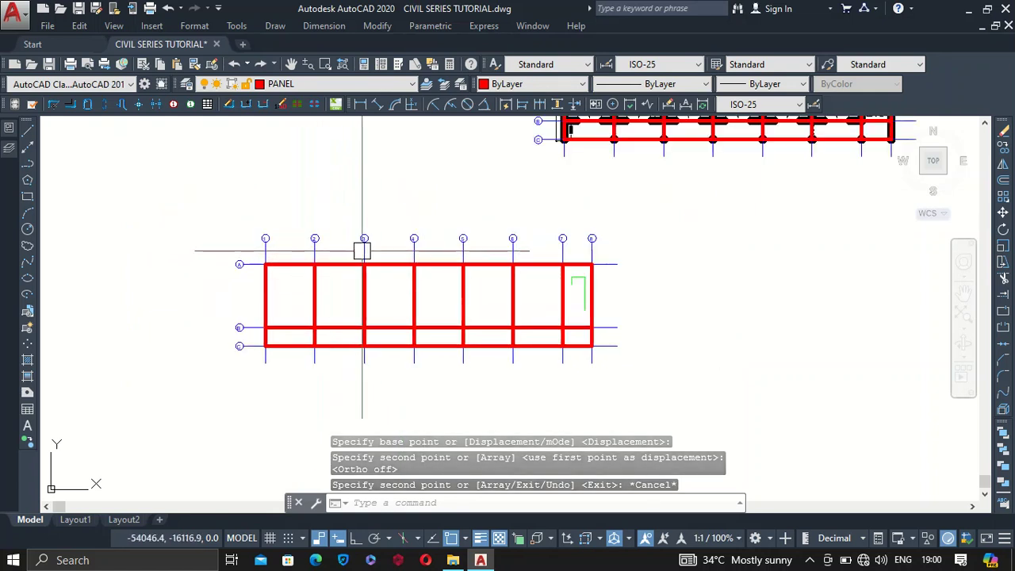
pyautogui.scroll(2, 587, 295)
pyautogui.scroll(2, 591, 275)
pyautogui.click(592, 275)
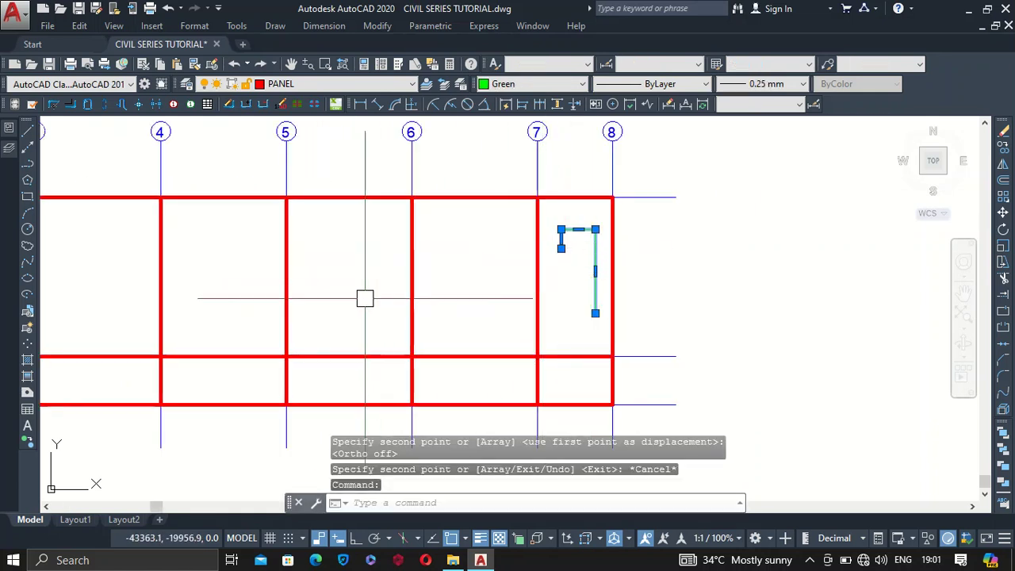
pyautogui.press('Delete')
pyautogui.scroll(-4, 351, 277)
pyautogui.scroll(2, 197, 260)
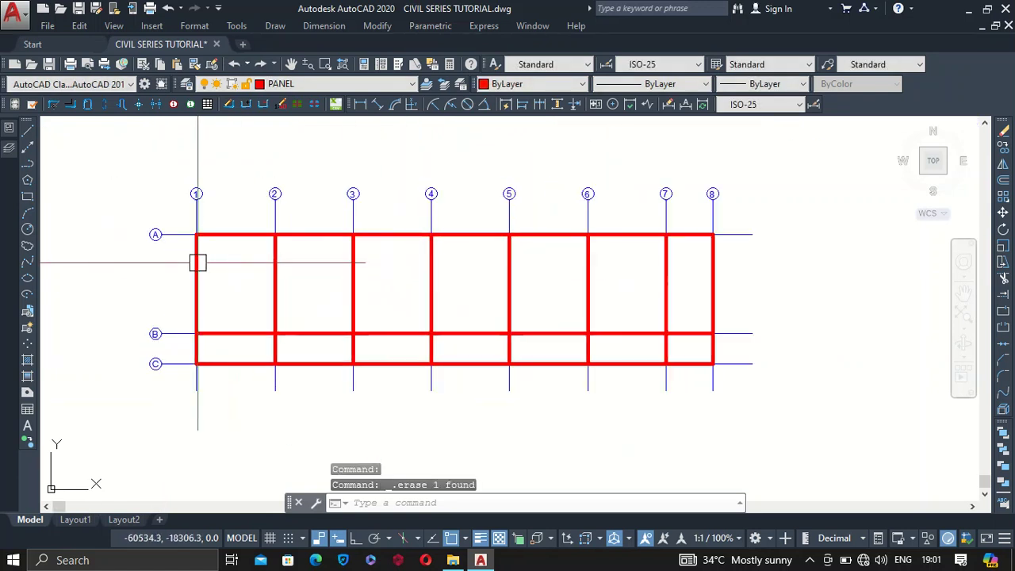
pyautogui.scroll(-1, 317, 274)
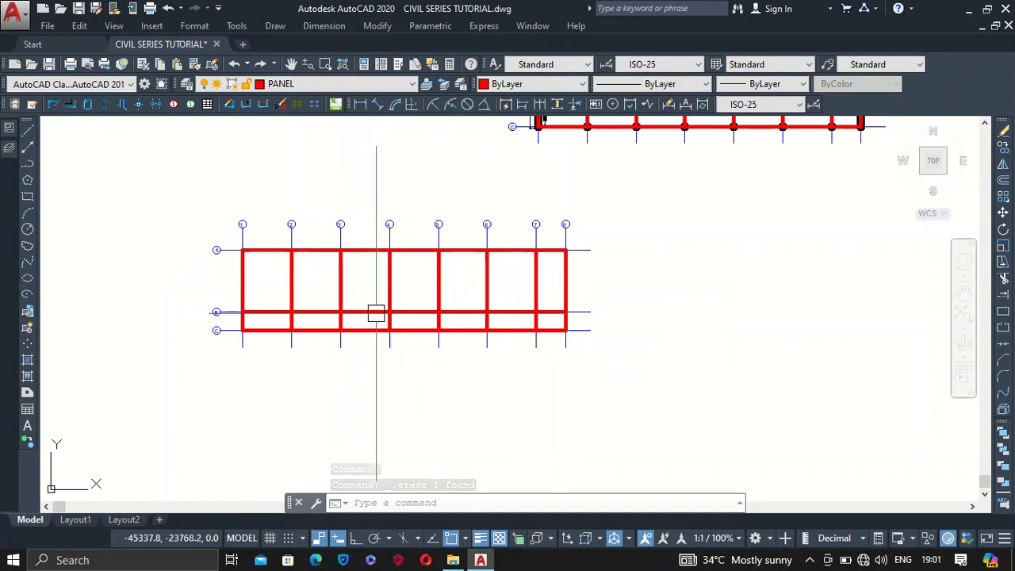
pyautogui.scroll(-2, 482, 331)
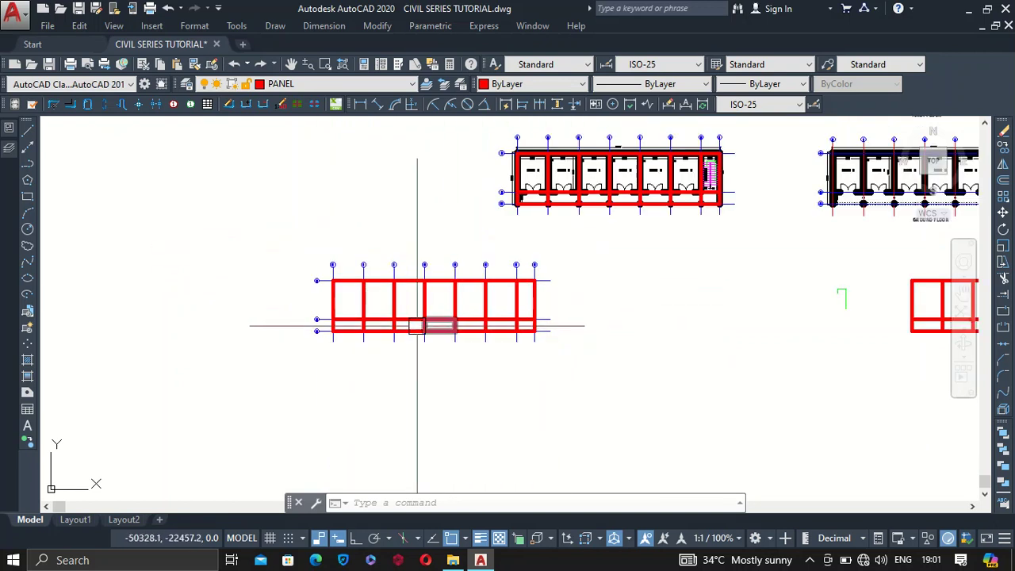
pyautogui.scroll(2, 397, 294)
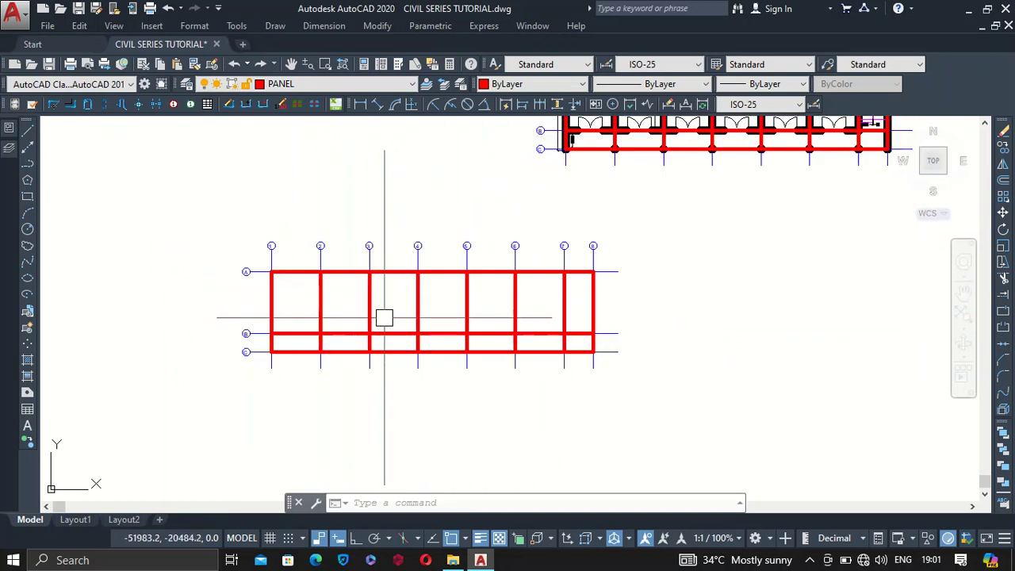
pyautogui.click(188, 211)
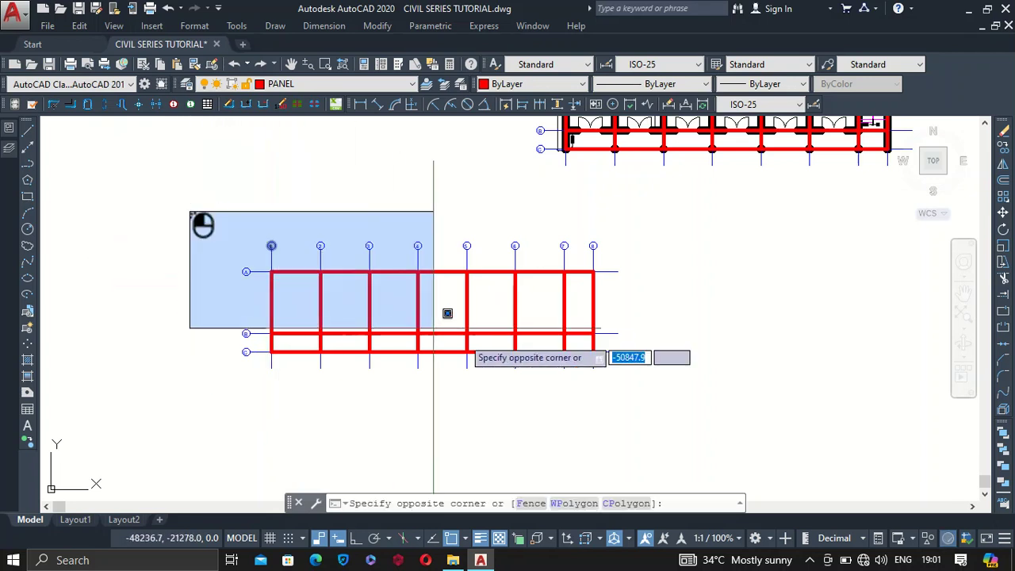
pyautogui.click(650, 403)
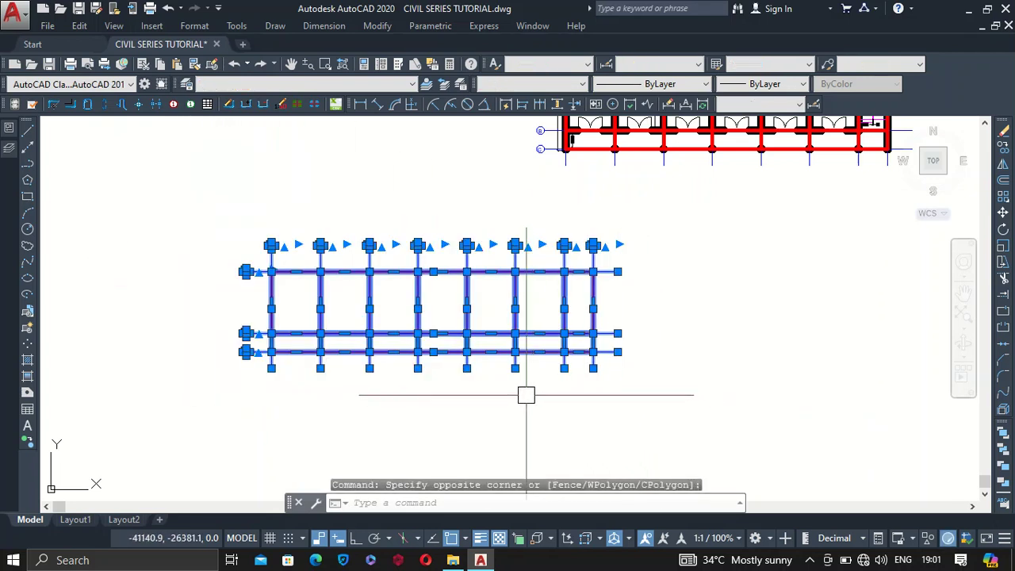
pyautogui.press('Escape')
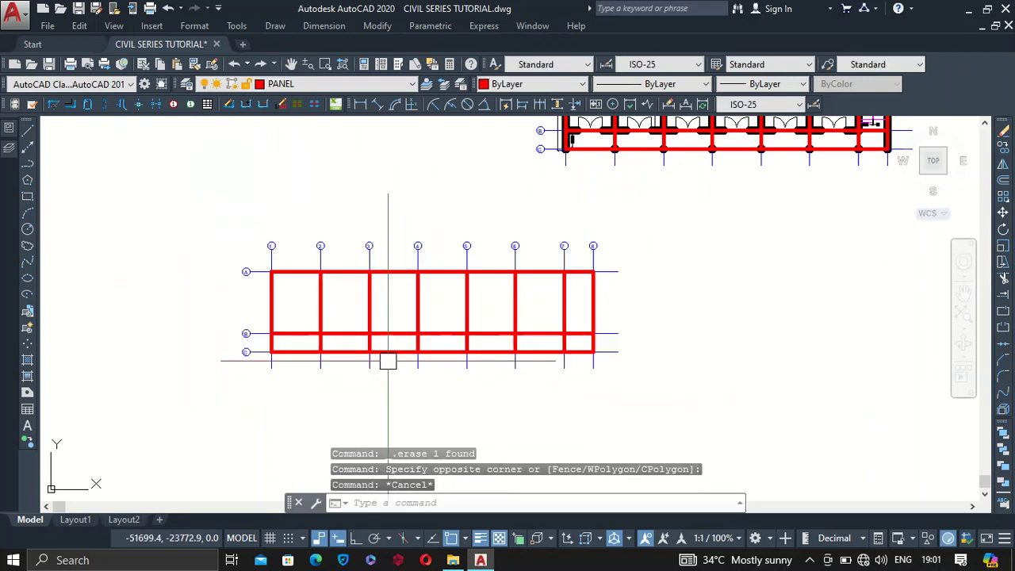
# Step: Select individual panels between grid lines 1 and 4 of the new layout to examine their rectangle outlines
pyautogui.scroll(3, 275, 312)
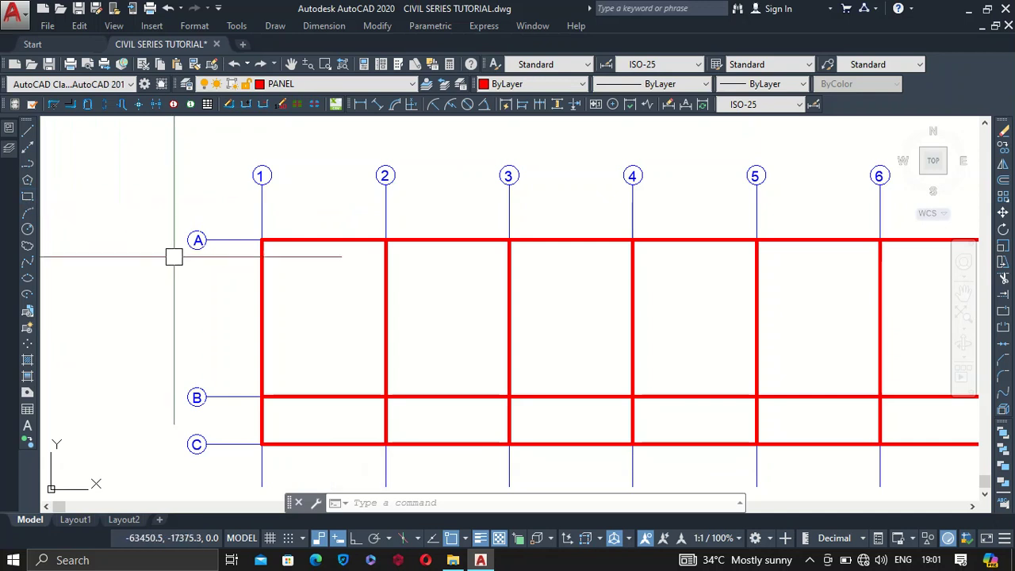
pyautogui.click(261, 266)
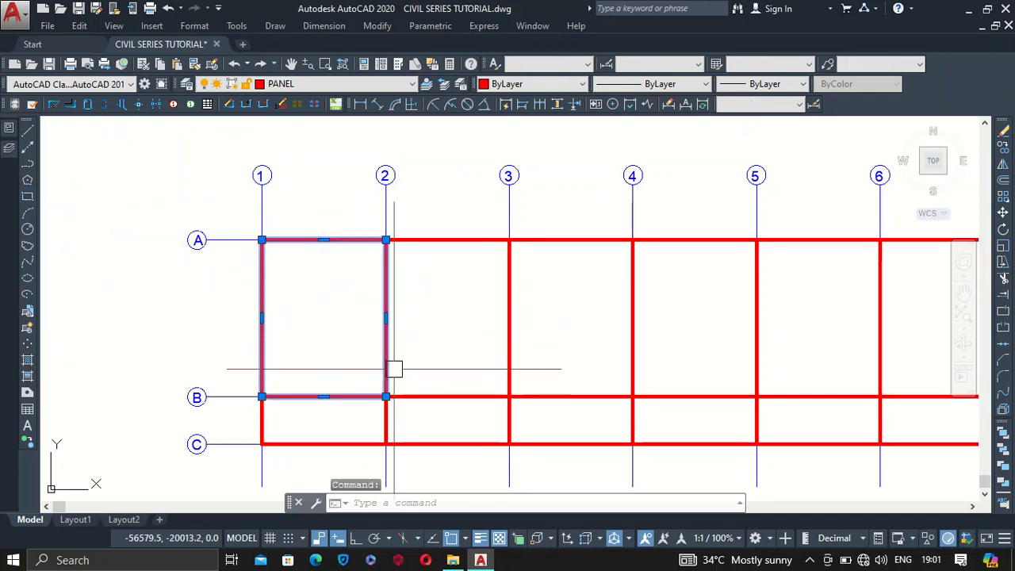
pyautogui.click(431, 239)
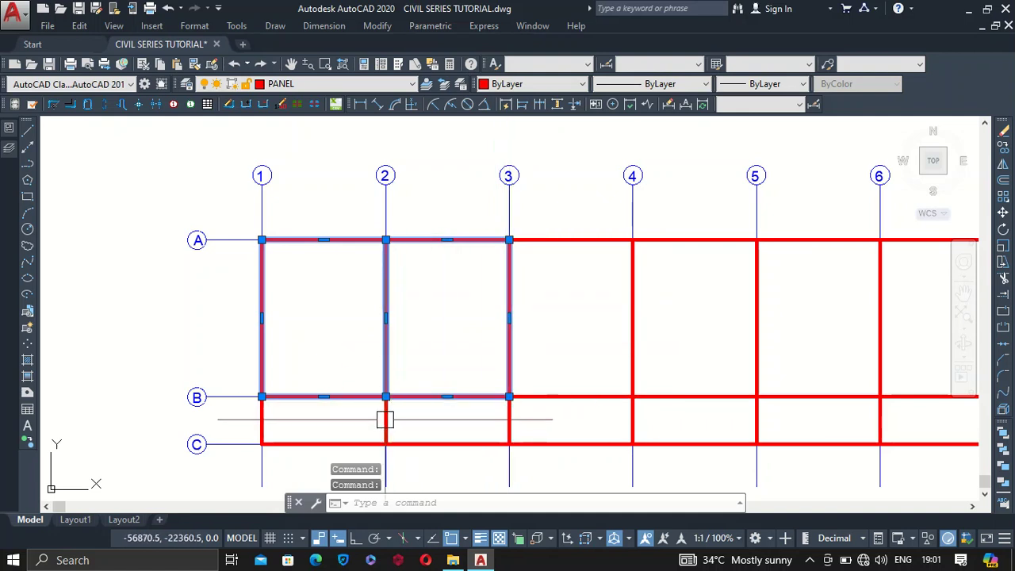
pyautogui.click(319, 442)
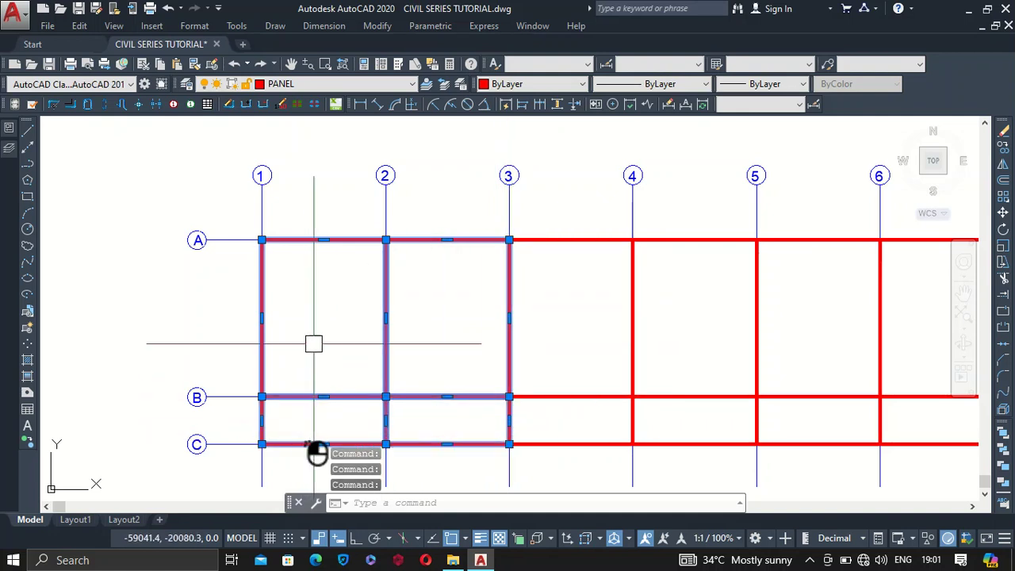
pyautogui.press('Escape')
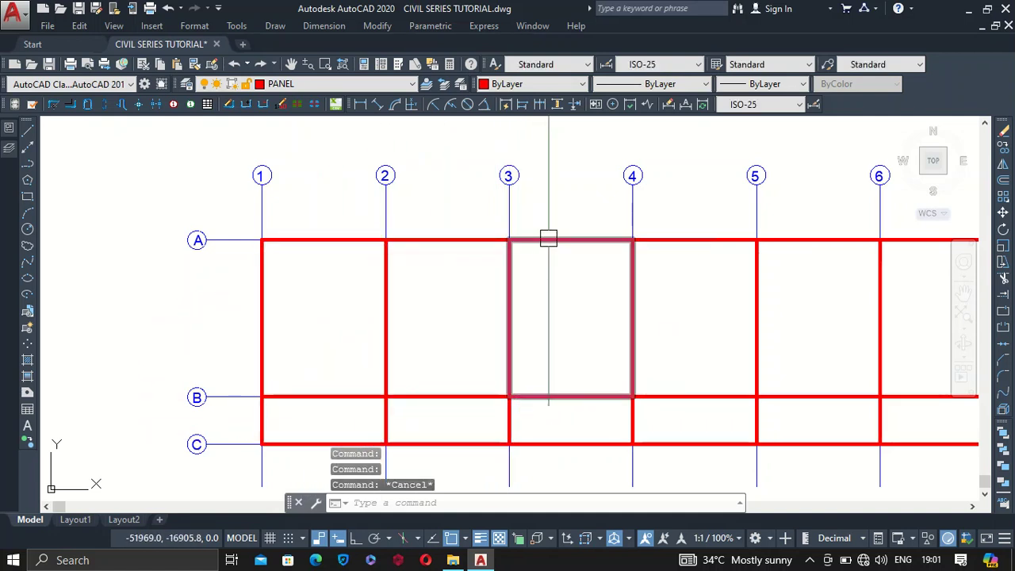
pyautogui.click(549, 239)
pyautogui.scroll(4, 571, 216)
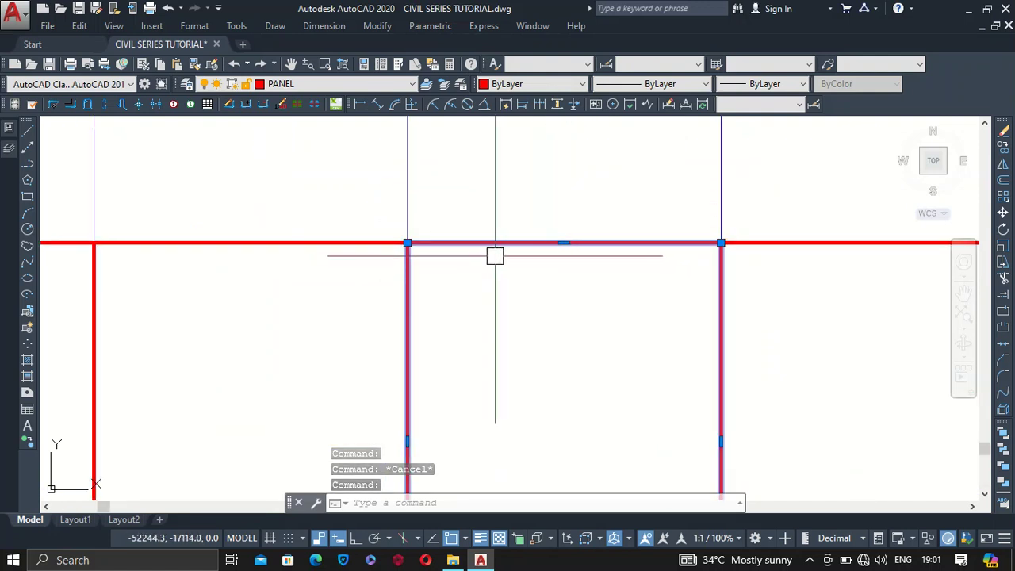
pyautogui.scroll(-4, 517, 255)
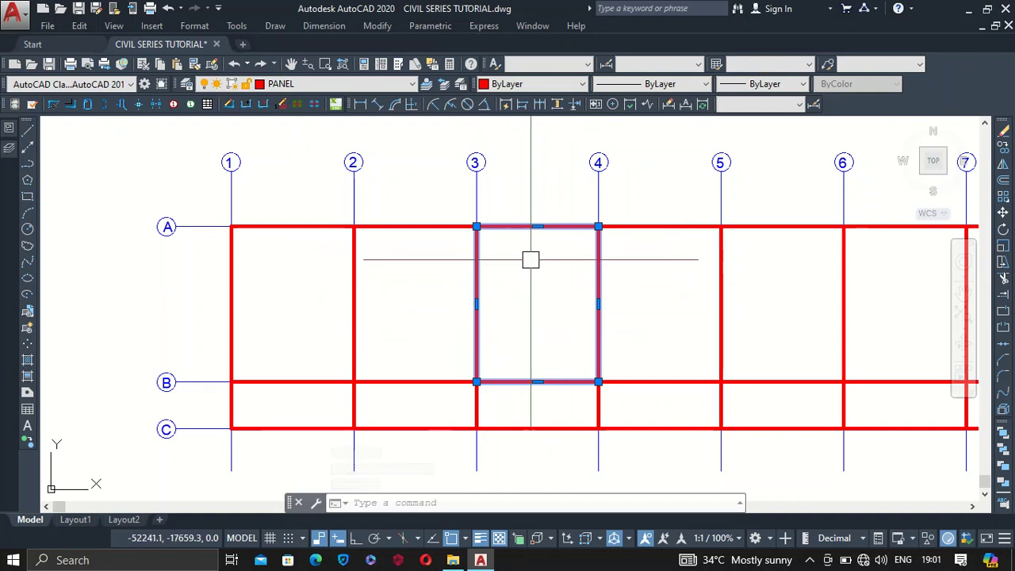
pyautogui.scroll(-2, 532, 341)
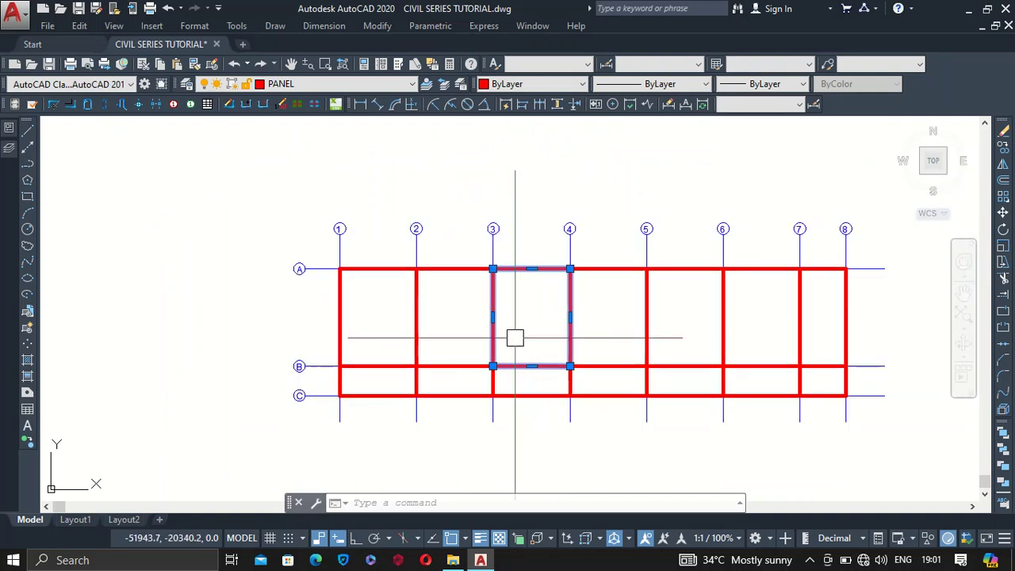
pyautogui.press('Escape')
# Step: Copy the entire new panel layout, with its grid lines and bubbles, to the clipboard
pyautogui.click(266, 192)
pyautogui.scroll(-2, 266, 193)
pyautogui.click(687, 370)
pyautogui.hotkey('ctrl', 'c')
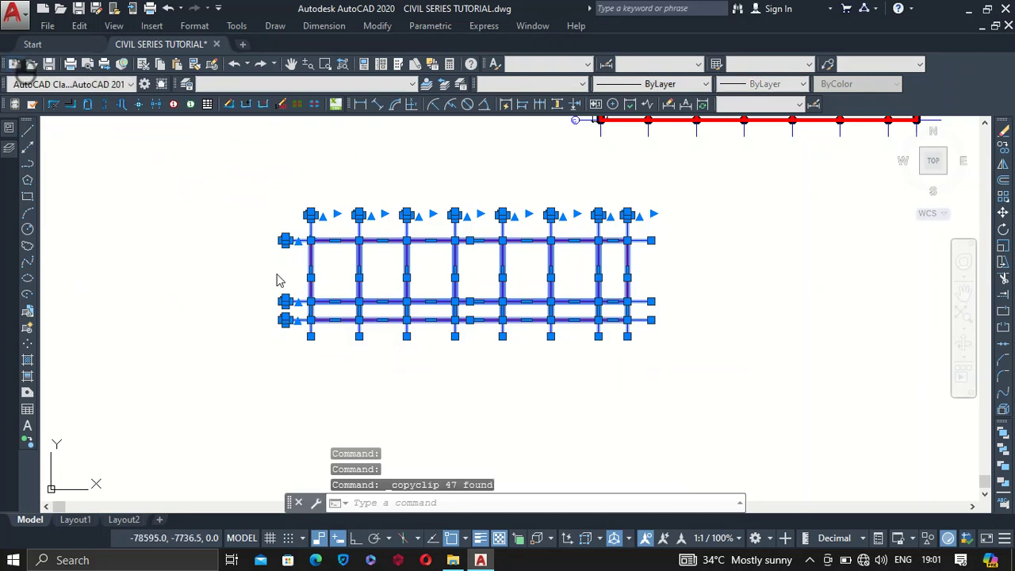
# Step: Create a new drawing and paste the copied panel layout into it
pyautogui.hotkey('ctrl', 'n')
pyautogui.click(713, 443)
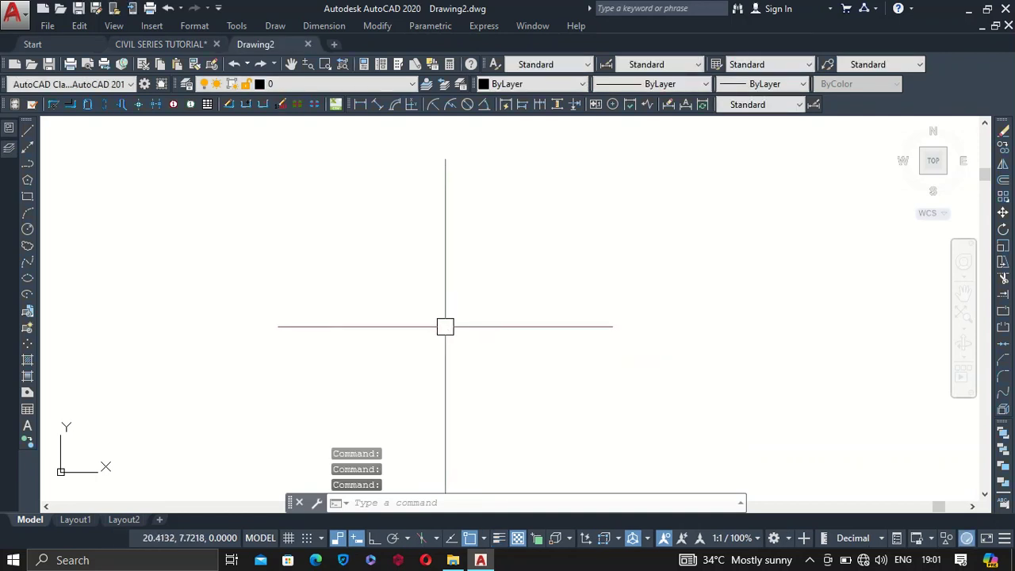
pyautogui.hotkey('ctrl', 'v')
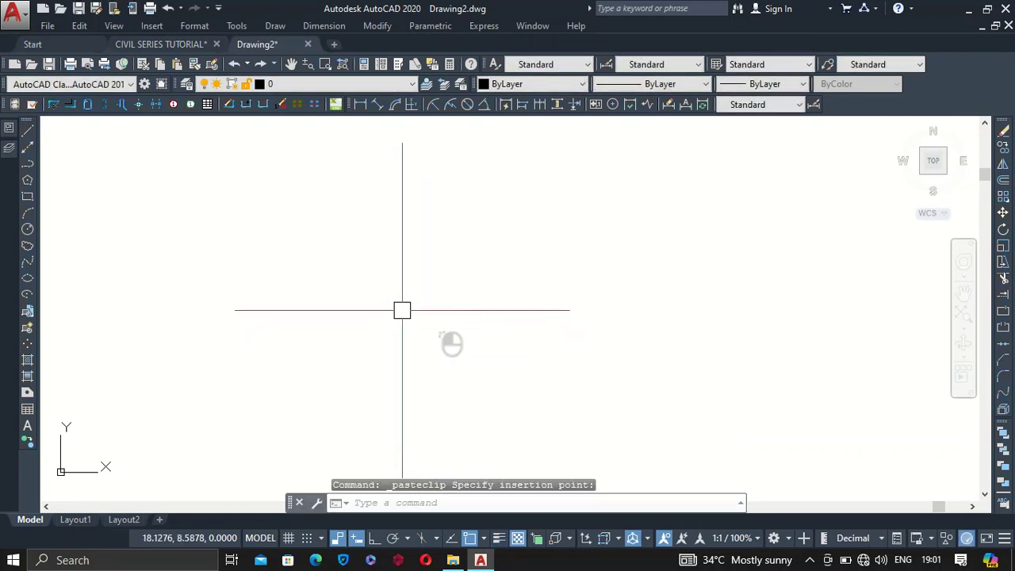
pyautogui.click(406, 317)
# Step: Zoom to show the whole pasted layout and turn on lineweight display
pyautogui.write('z')
pyautogui.press('Return')
pyautogui.write('a')
pyautogui.press('Return')
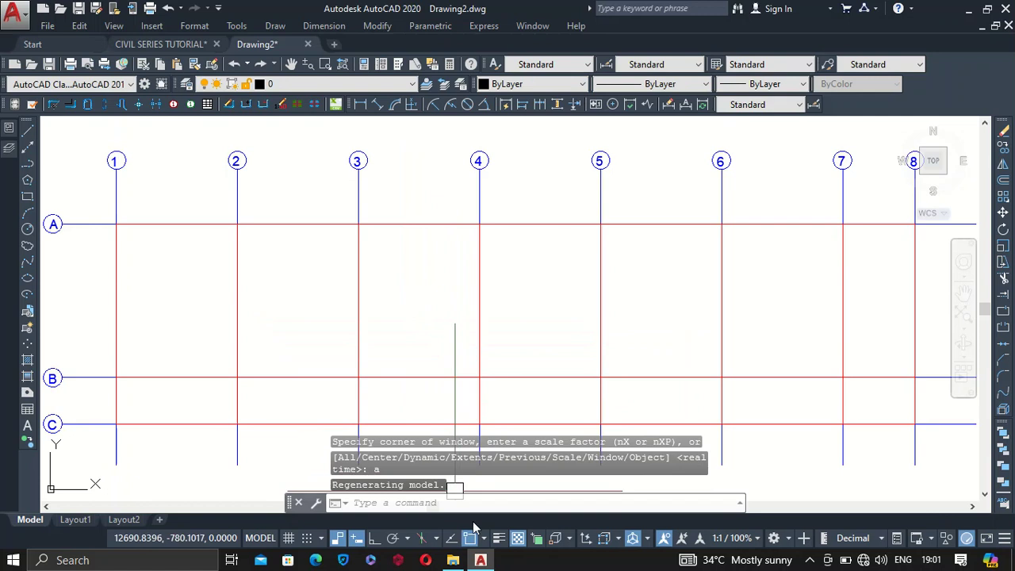
pyautogui.click(498, 539)
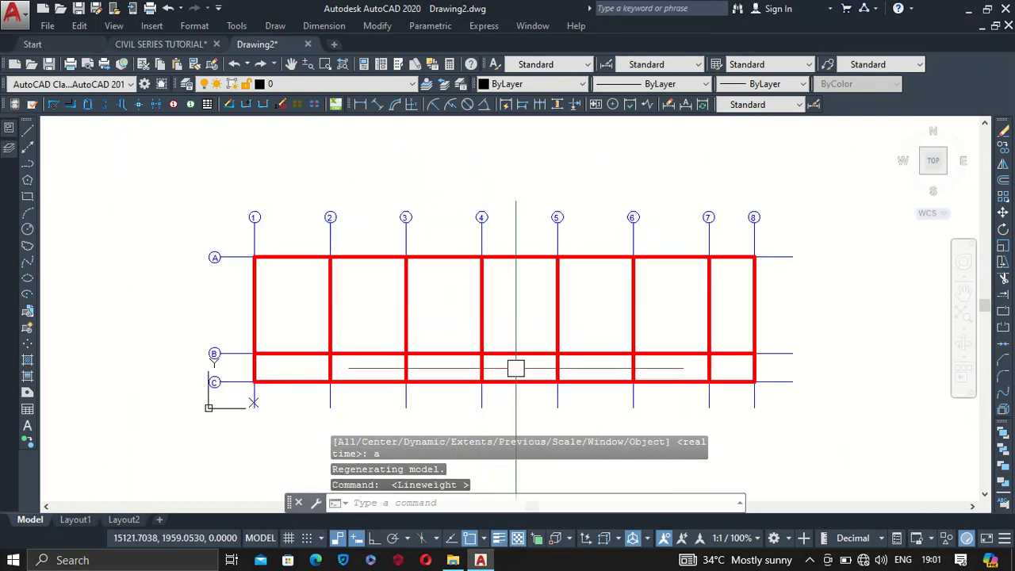
# Step: Save the new drawing to the Desktop as an AutoCAD 2018 DXF file named eeeeeee
pyautogui.click(16, 15)
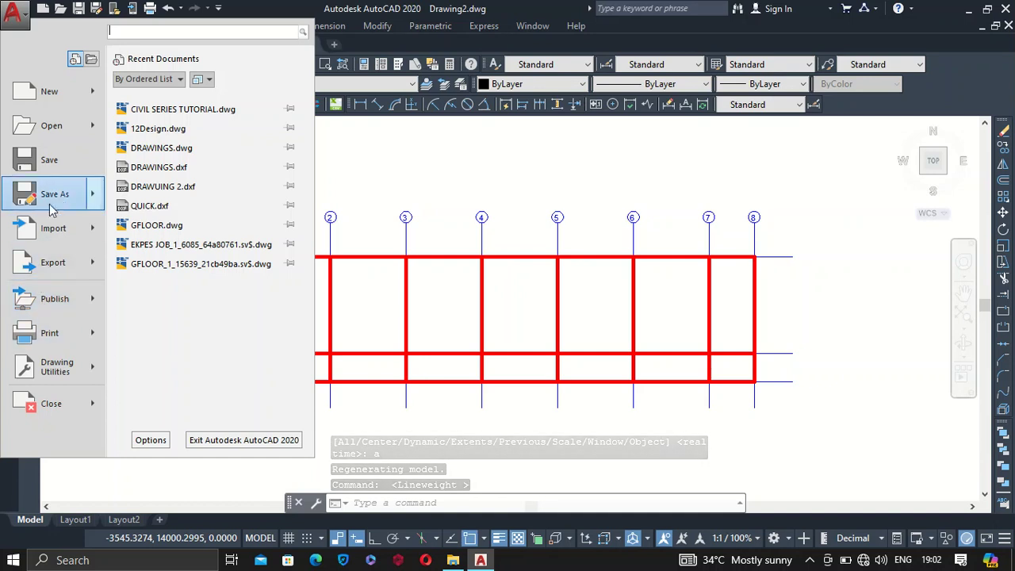
pyautogui.click(55, 195)
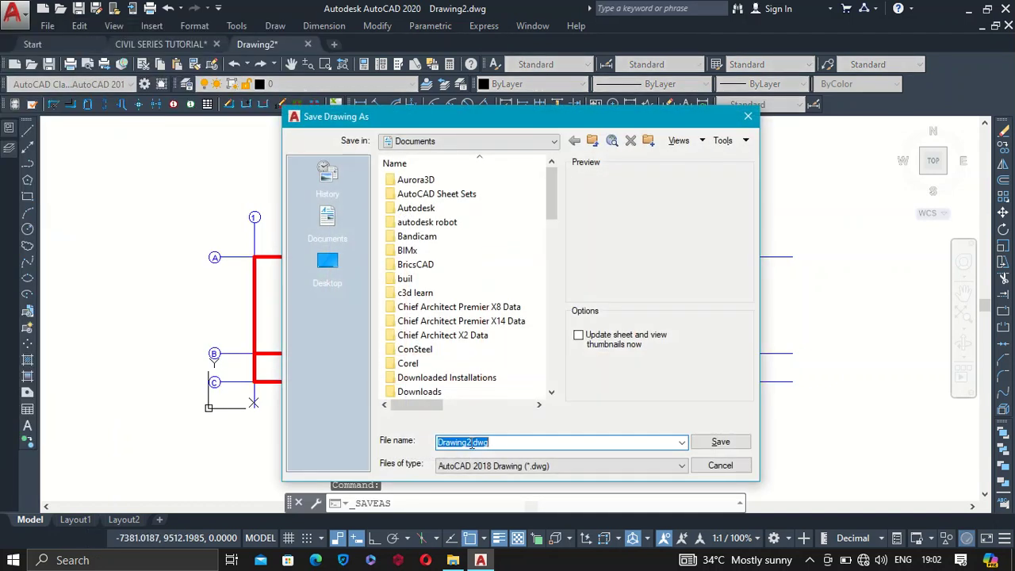
pyautogui.click(518, 466)
pyautogui.click(516, 408)
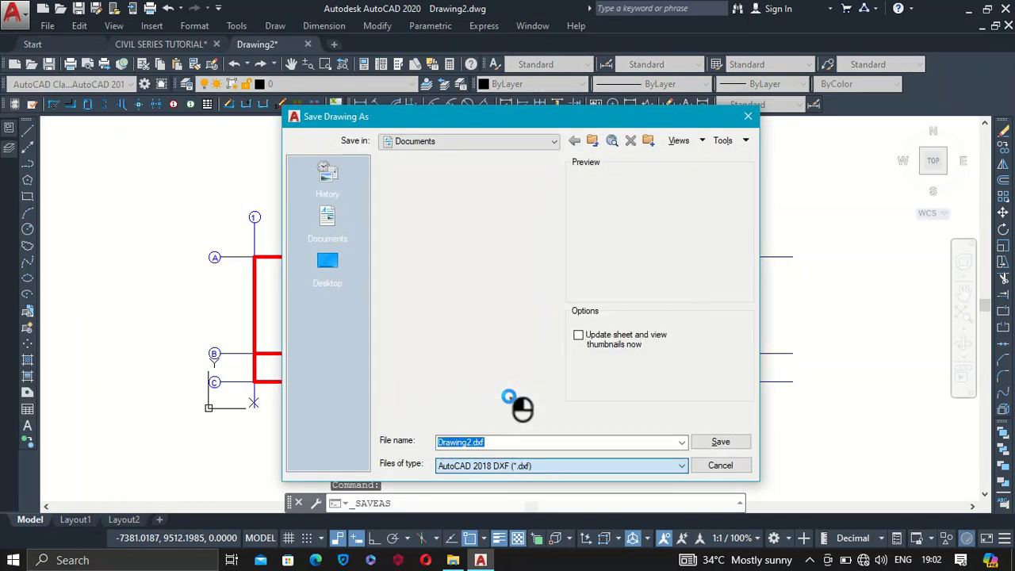
pyautogui.click(337, 269)
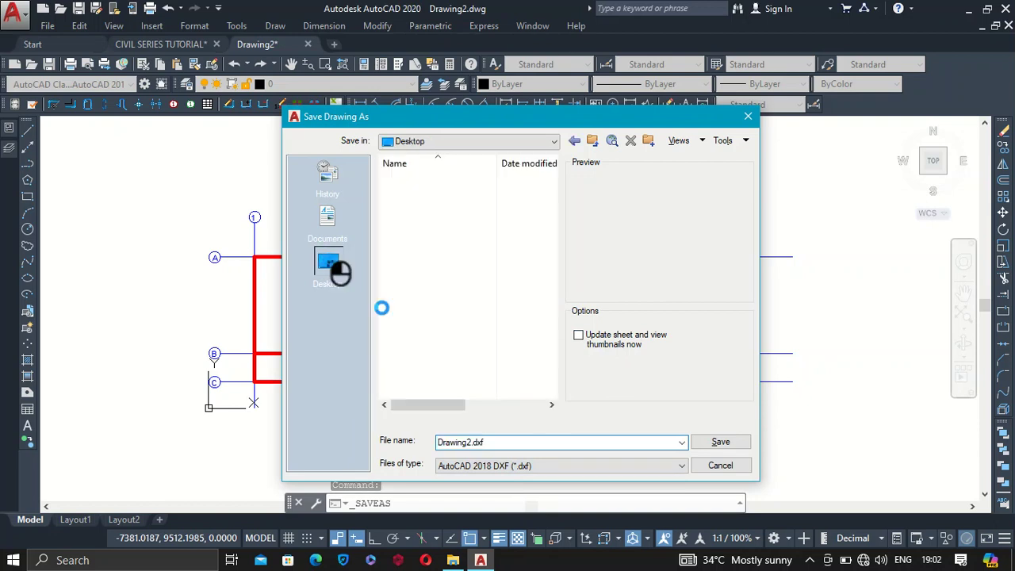
pyautogui.doubleClick(500, 442)
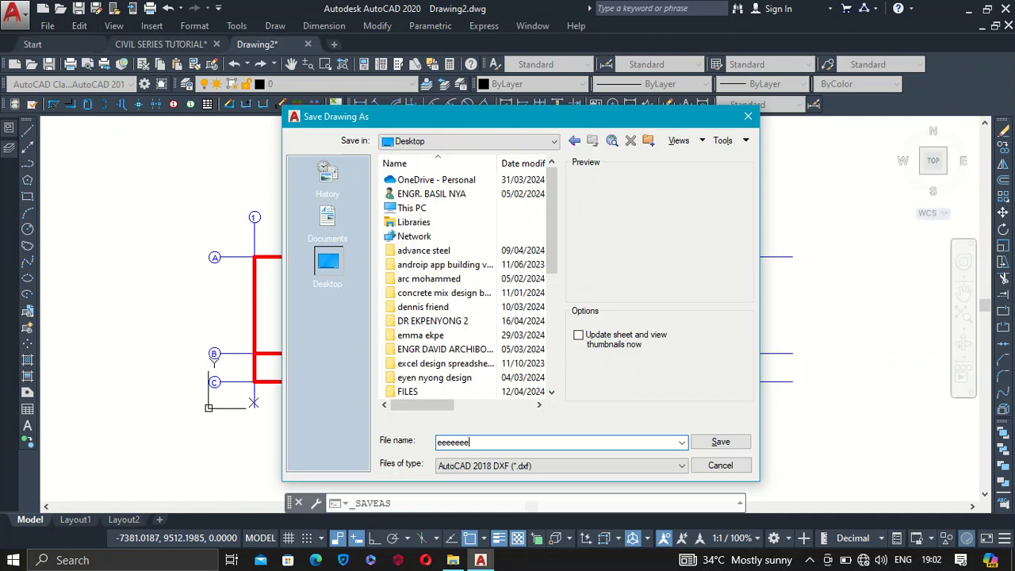
pyautogui.click(711, 448)
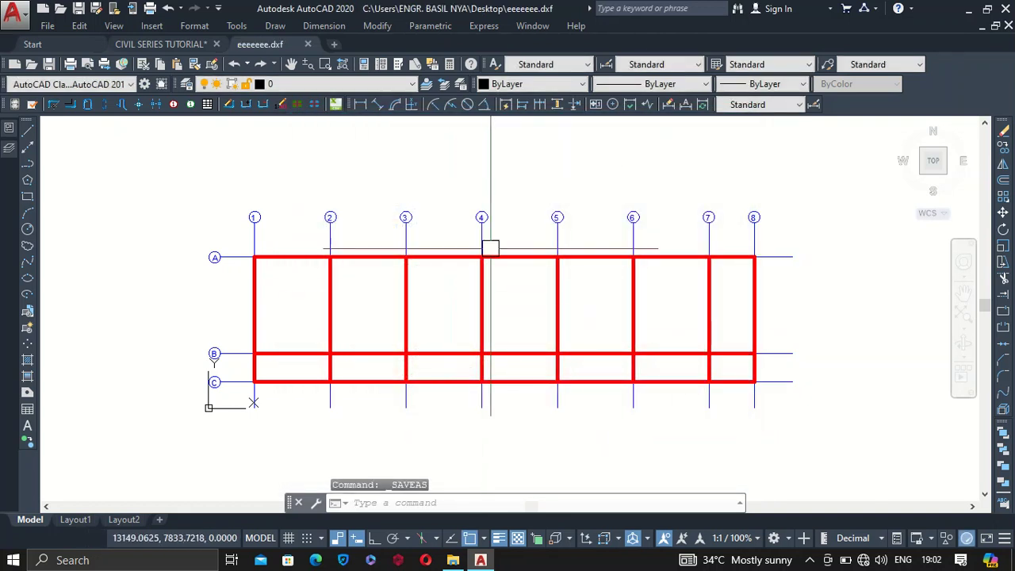
# Step: Close the DXF drawing and quit AutoCAD without saving changes to CIVIL SERIES TUTORIAL.dwg
pyautogui.click(1008, 26)
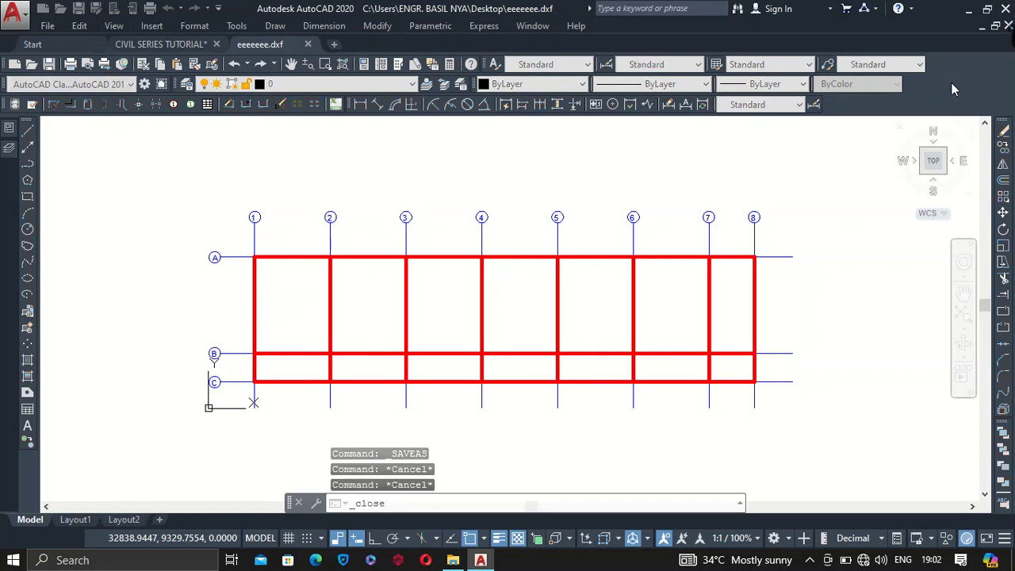
pyautogui.click(554, 315)
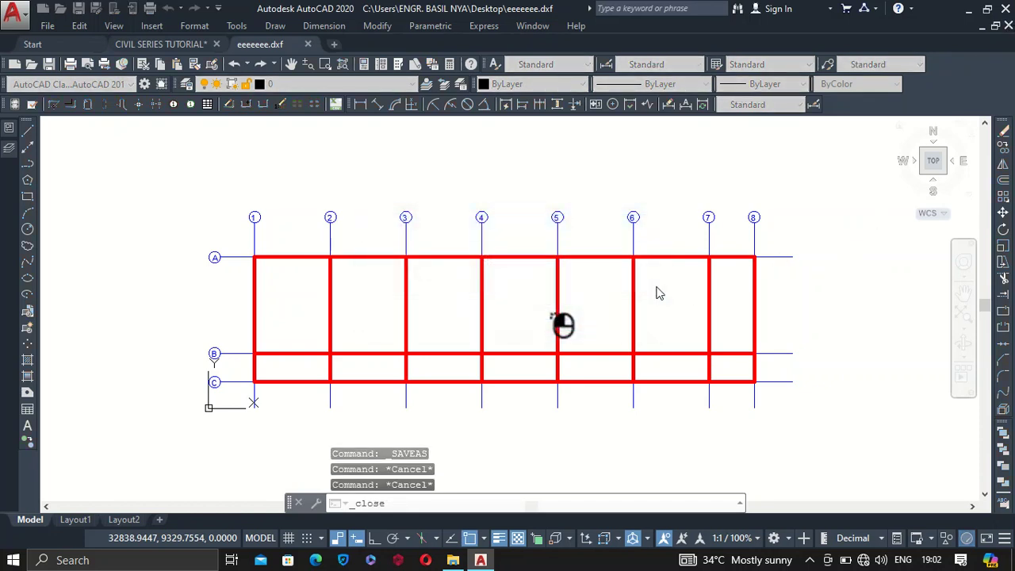
pyautogui.click(1008, 25)
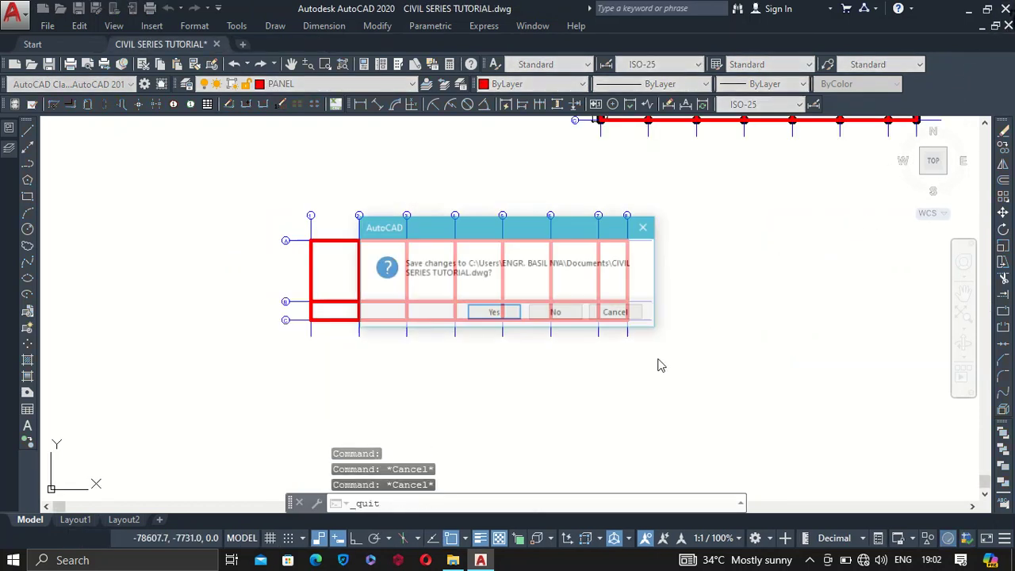
pyautogui.click(559, 315)
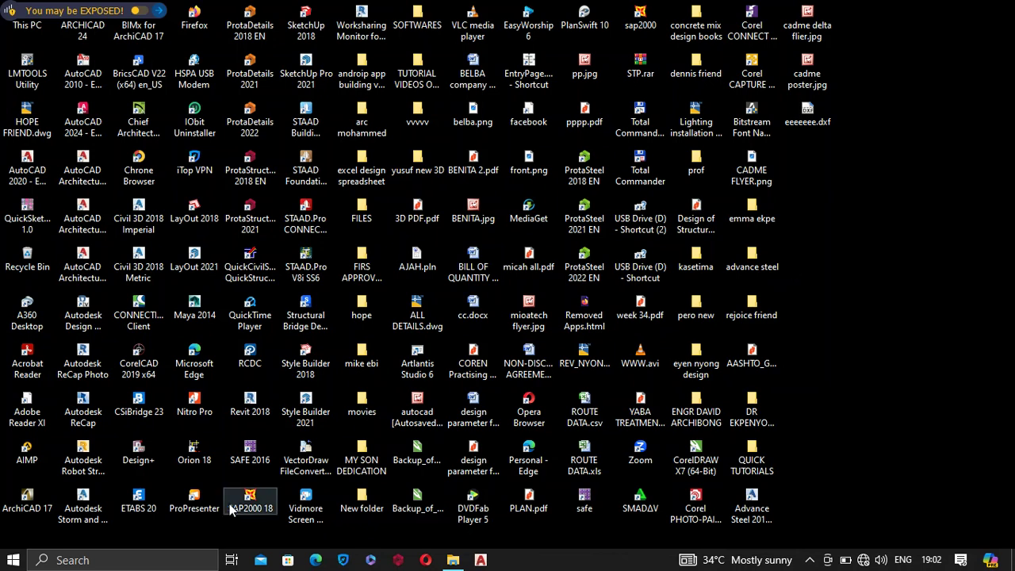
# Step: Find QuickCivilSeries QuickStructure through the Windows search with "qui" and launch it
pyautogui.click(95, 559)
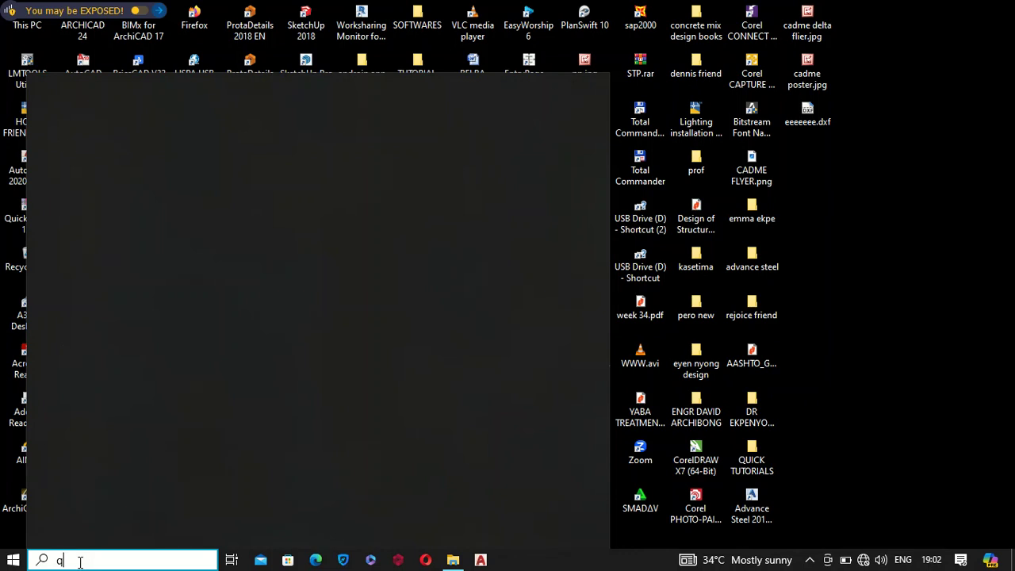
pyautogui.write('qui')
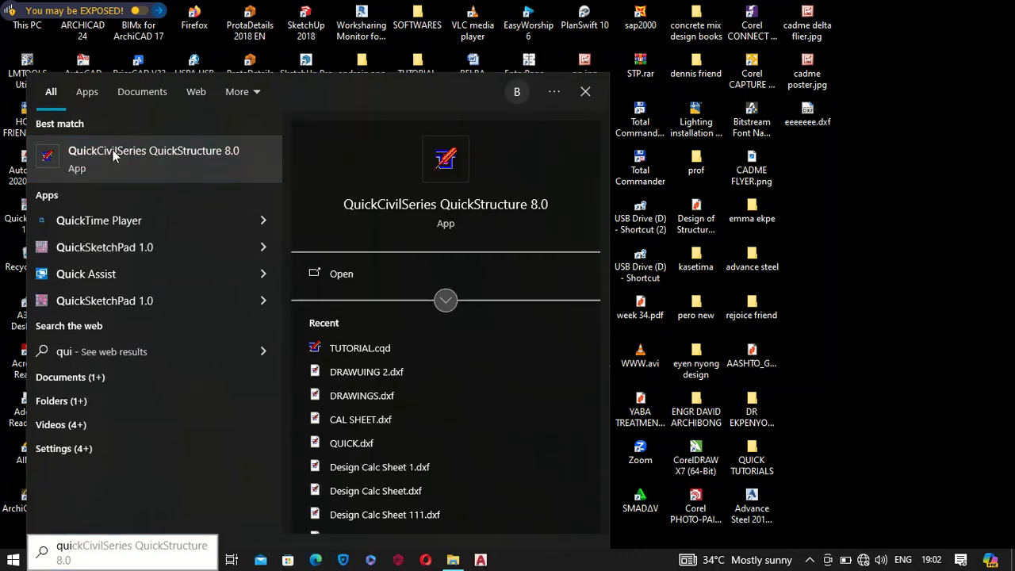
pyautogui.click(317, 275)
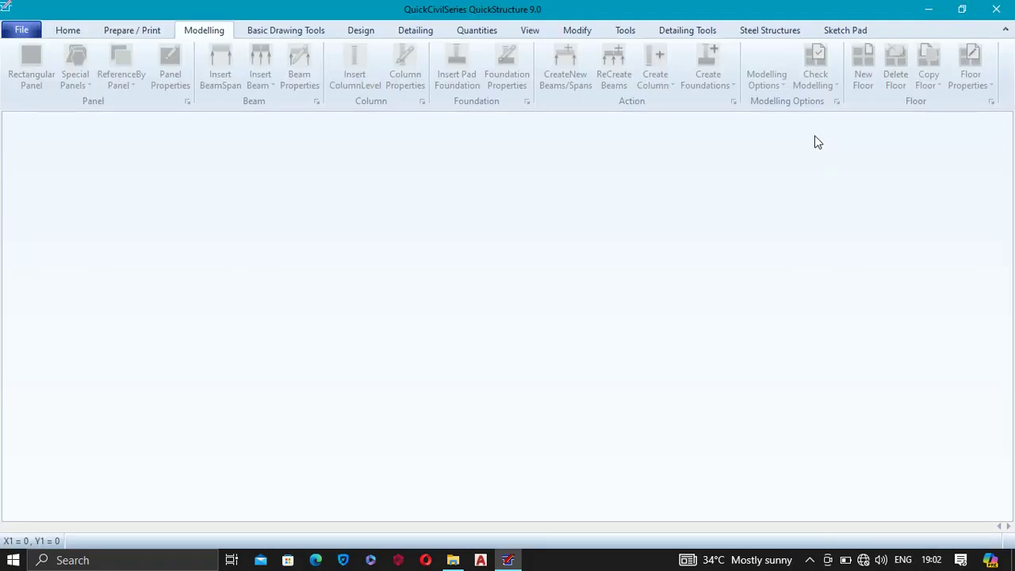
# Step: Locate the exported eeeeeee.dxf file on the desktop and return to QuickStructure
pyautogui.click(928, 10)
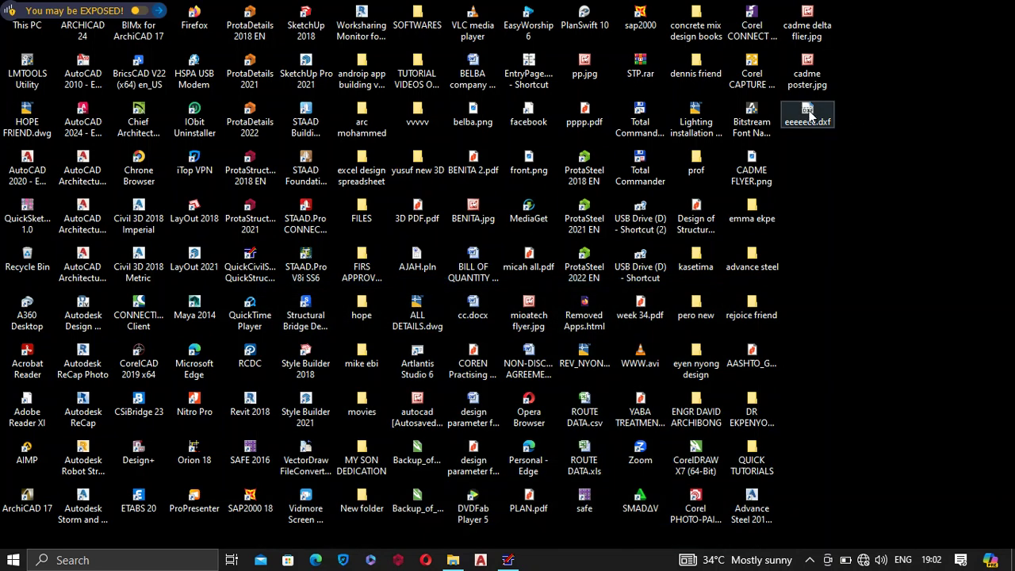
pyautogui.moveTo(856, 133); pyautogui.dragTo(785, 102)
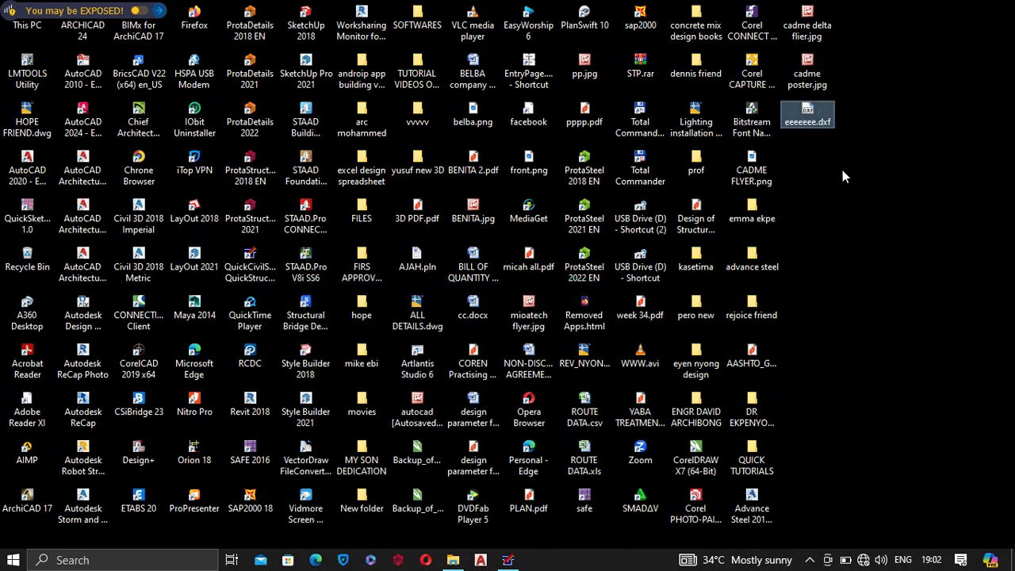
pyautogui.click(836, 185)
pyautogui.moveTo(508, 560)
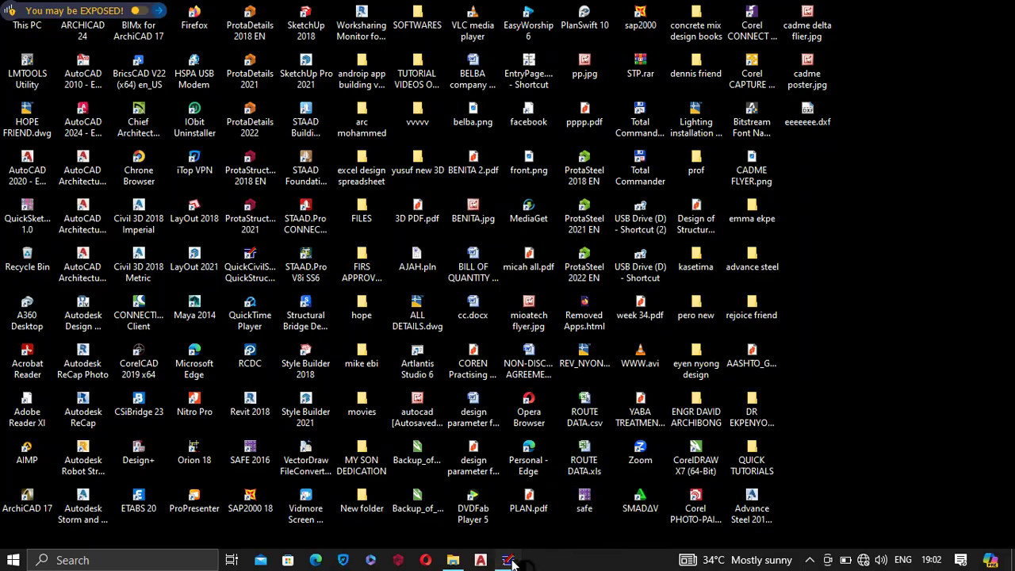
pyautogui.click(479, 505)
# Step: Start a new QuickStructure project and apply the current floor default settings as offered
pyautogui.click(21, 31)
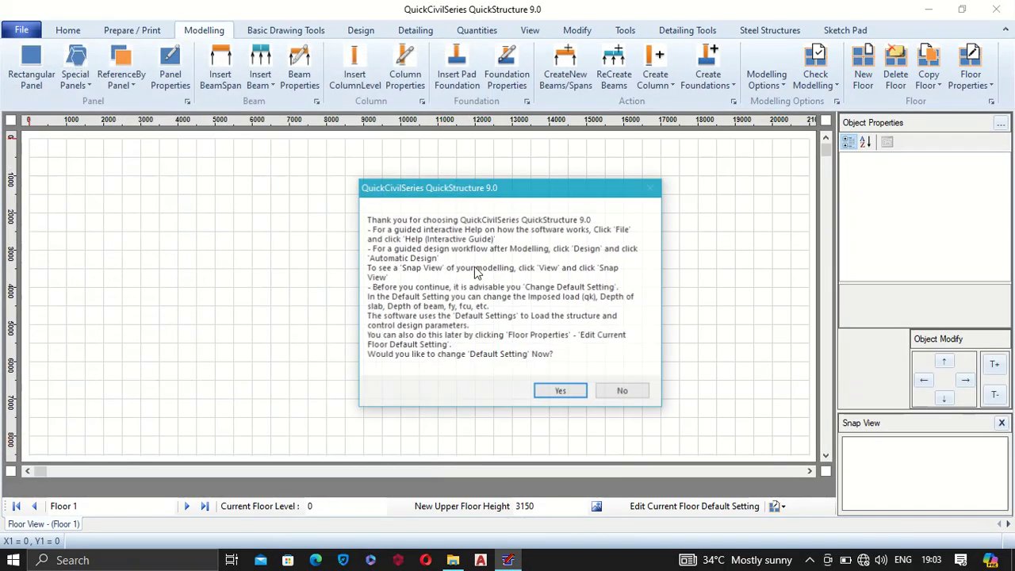
pyautogui.click(560, 391)
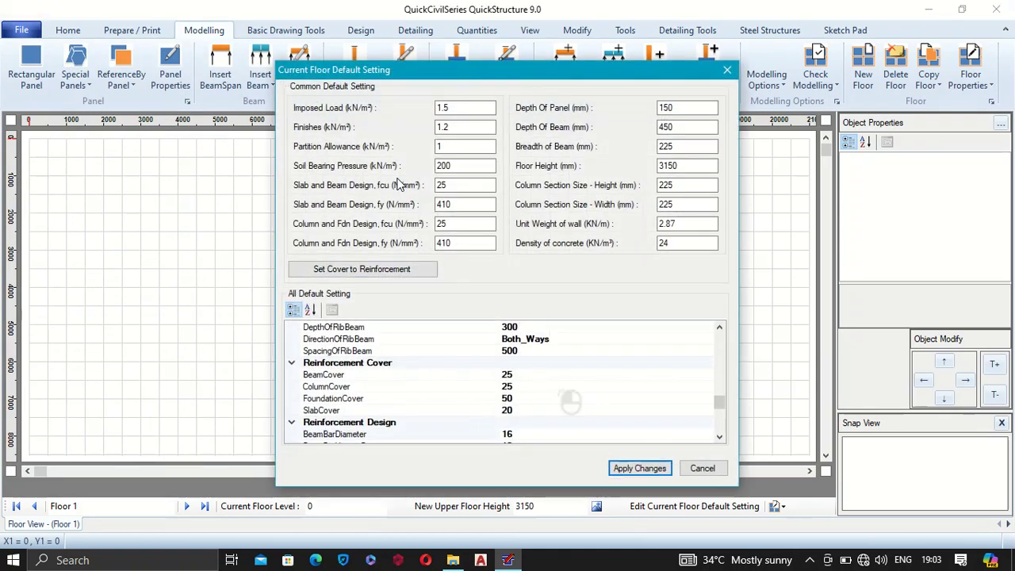
pyautogui.click(634, 471)
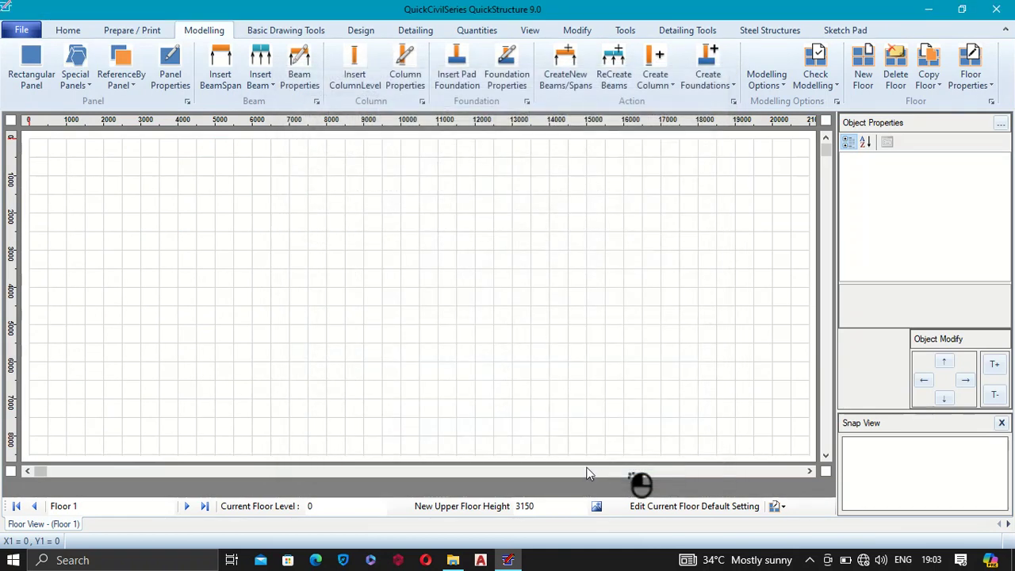
# Step: Import eeeeeee.dxf from the desktop into the current floor as an AutoCAD DXF floor layout, accepting the replacement of existing elements
pyautogui.click(26, 31)
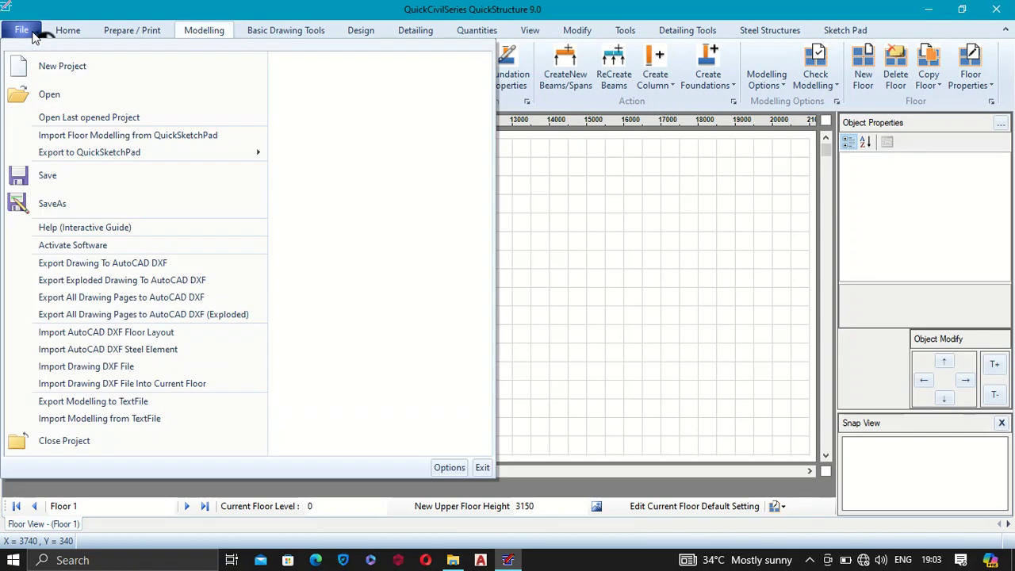
pyautogui.click(166, 334)
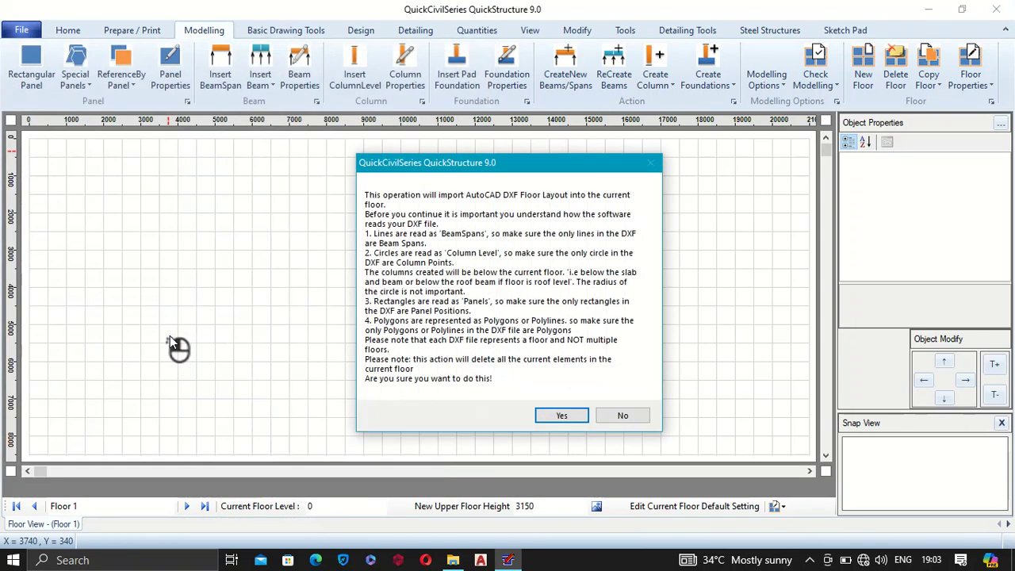
pyautogui.click(568, 418)
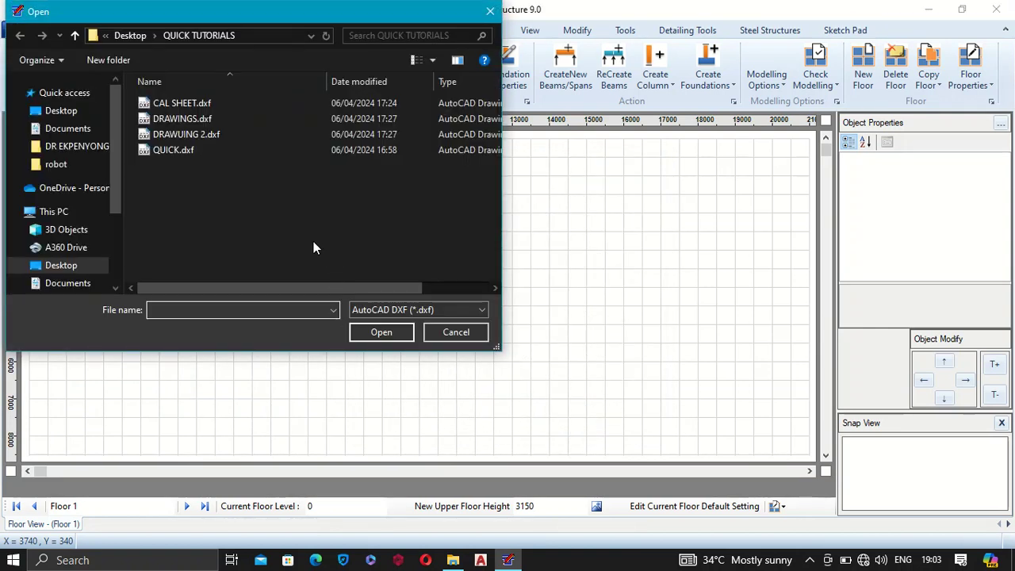
pyautogui.click(76, 117)
pyautogui.scroll(-6, 197, 192)
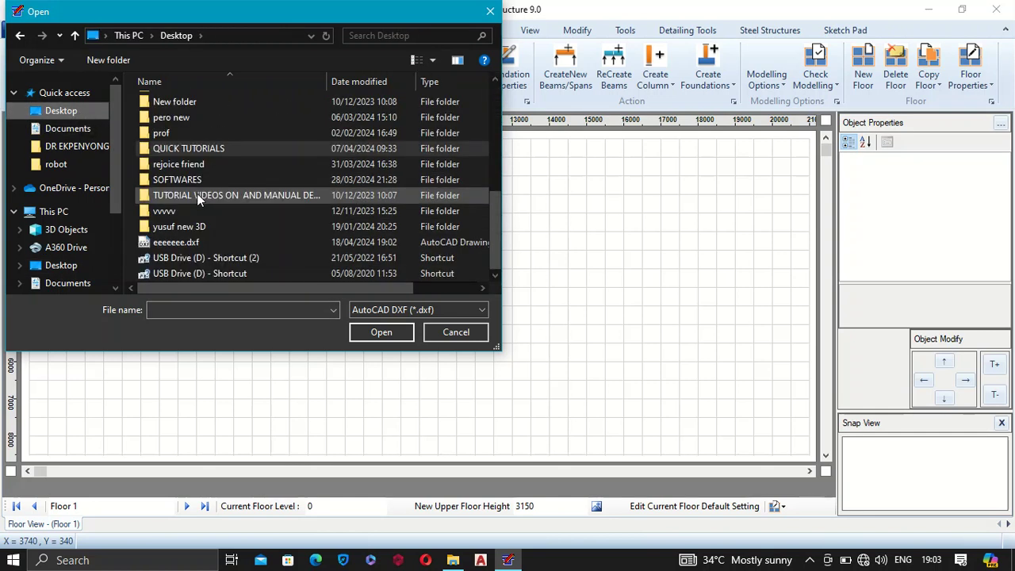
pyautogui.click(182, 243)
pyautogui.click(377, 338)
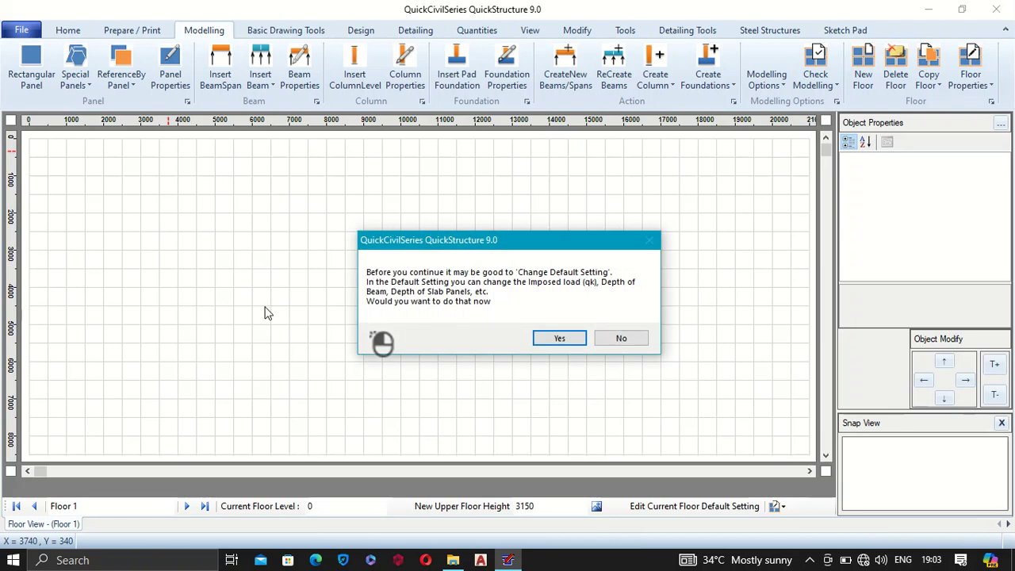
# Step: Open the offered floor default settings and apply them as they are to complete the floor layout import
pyautogui.click(565, 340)
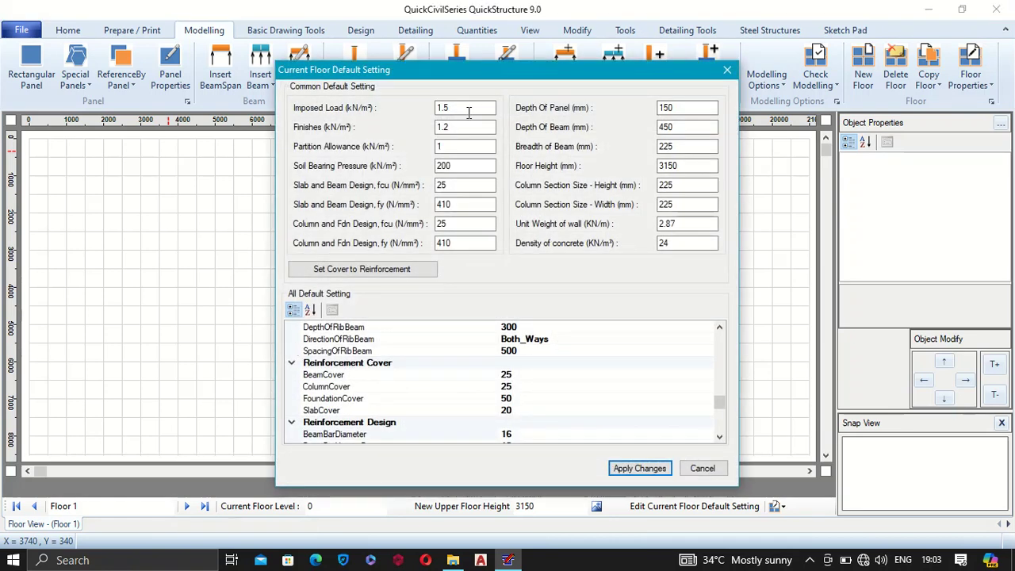
pyautogui.click(455, 124)
pyautogui.click(639, 468)
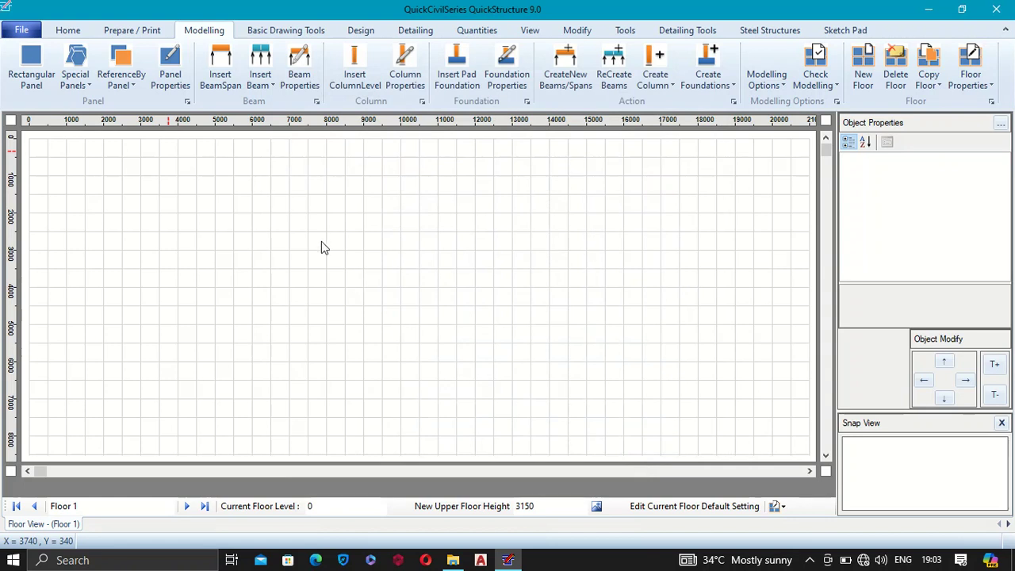
# Step: Set the floor view's drawing scale to 1:150 and bring the whole imported panel and beam layout into view
pyautogui.click(812, 471)
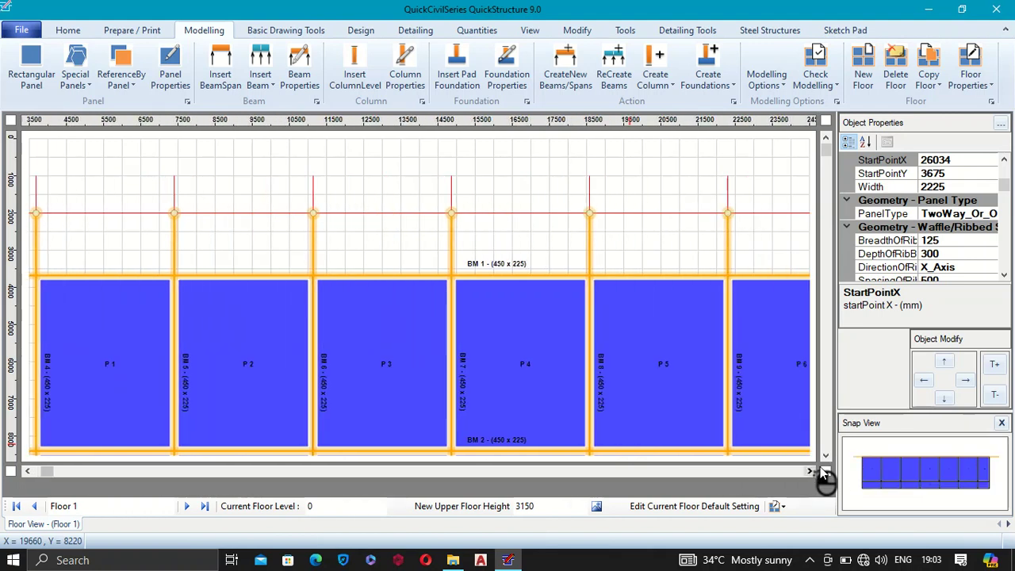
pyautogui.click(825, 458)
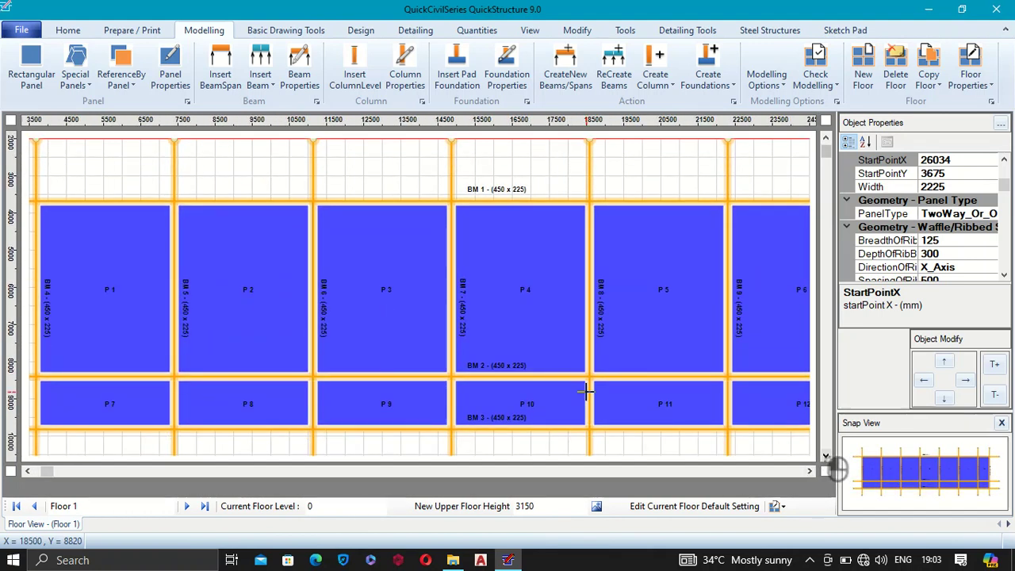
pyautogui.click(531, 31)
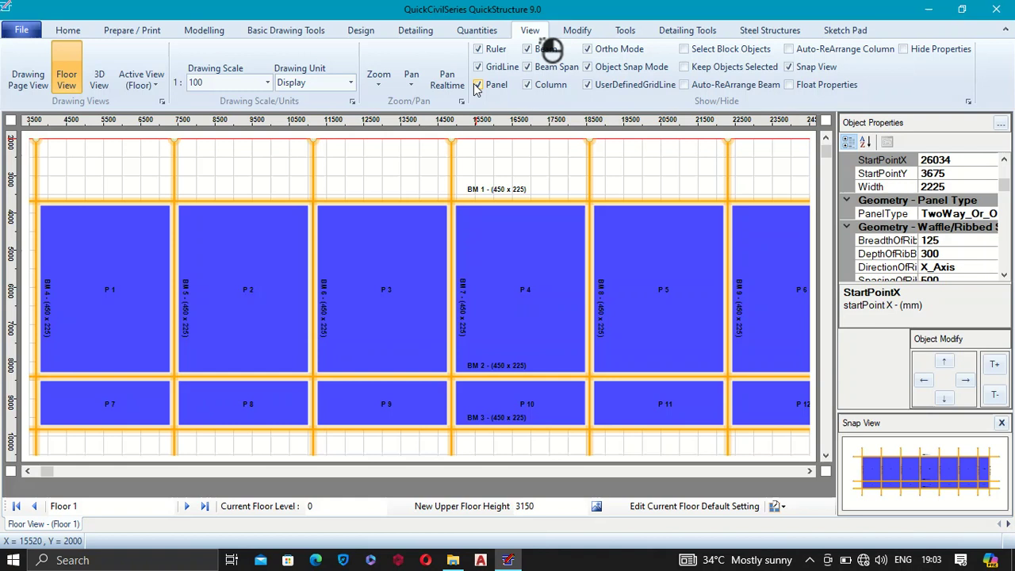
pyautogui.click(269, 84)
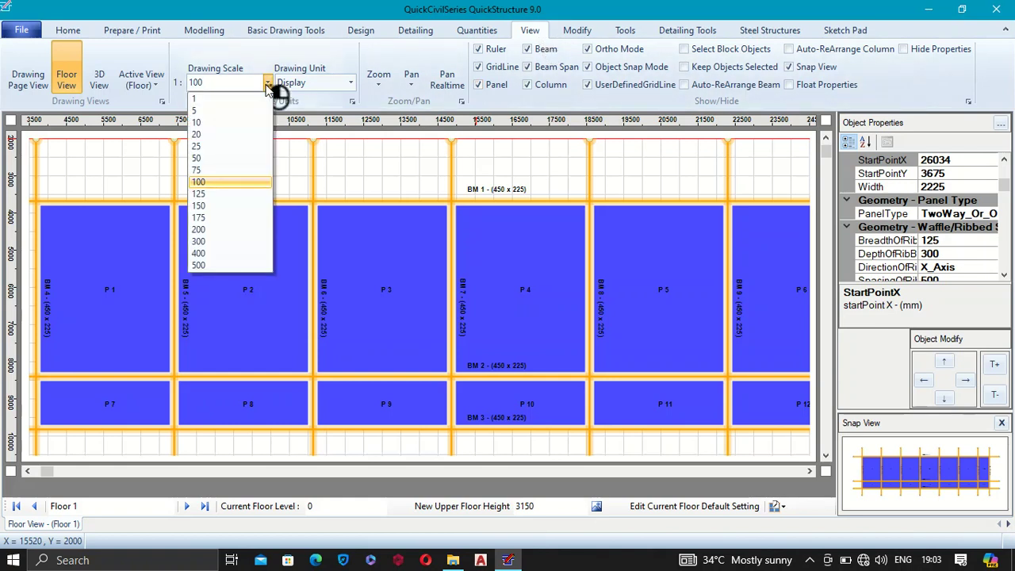
pyautogui.click(222, 206)
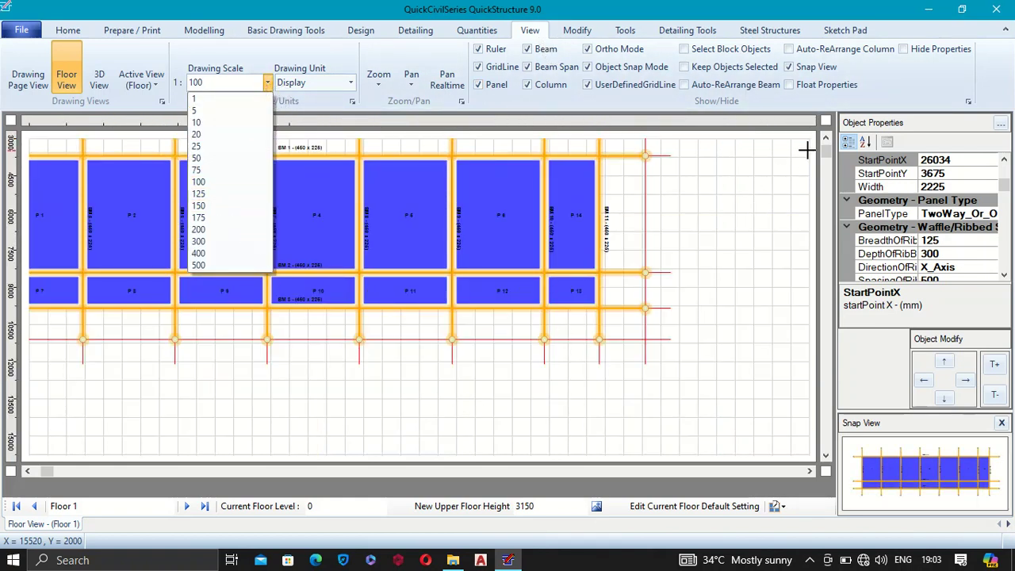
pyautogui.click(824, 139)
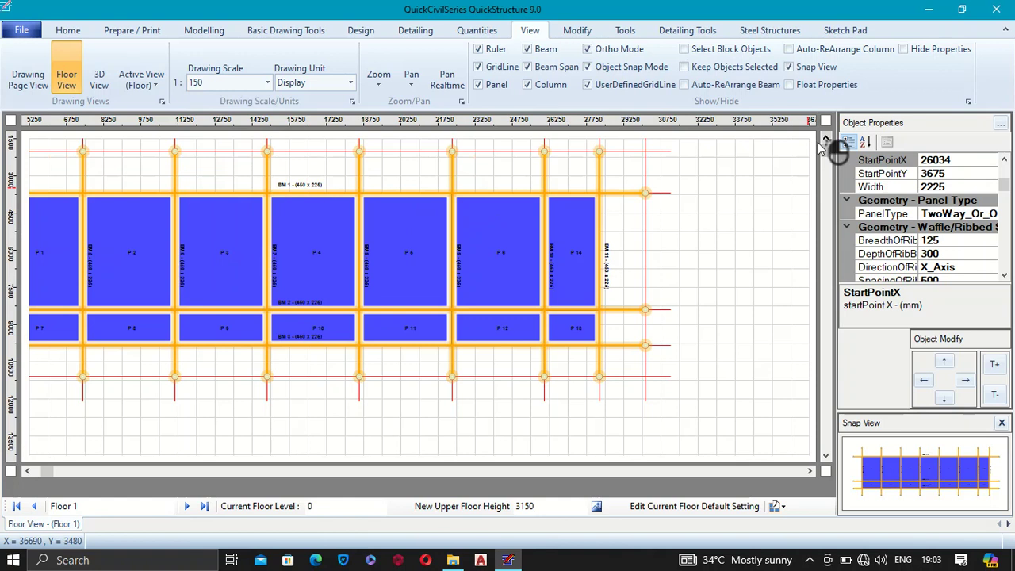
pyautogui.click(25, 471)
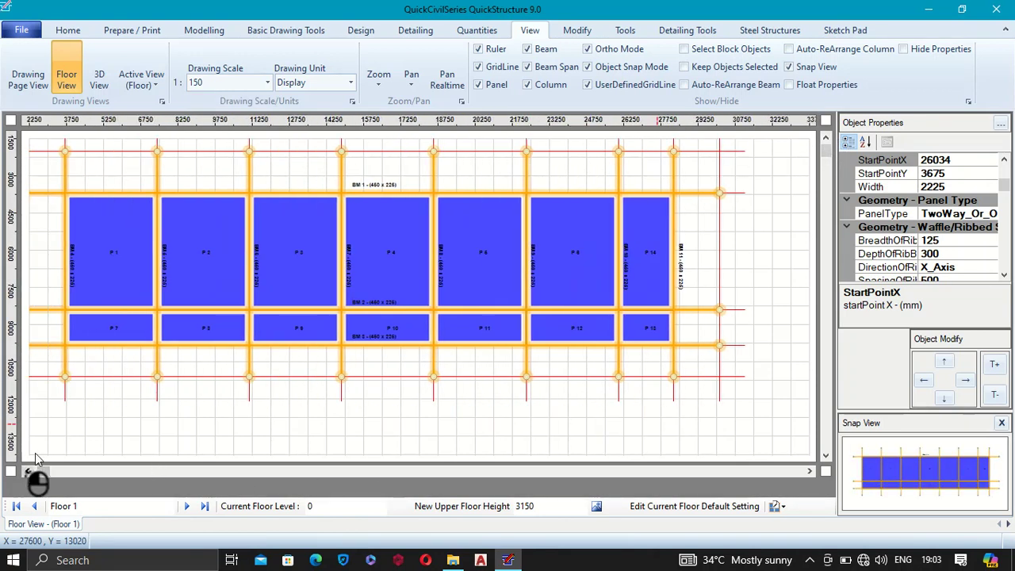
pyautogui.click(29, 471)
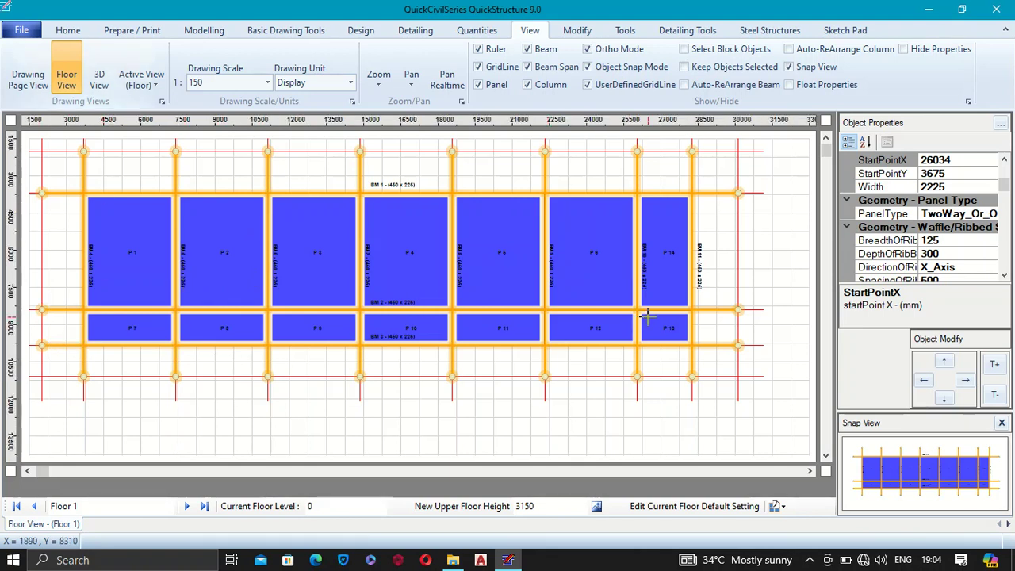
# Step: Reduce beam BM 1 with Stretch / Reduce Selected Beam Span so its left end meets beam BM 4 at panel P 1's corner
pyautogui.click(58, 192)
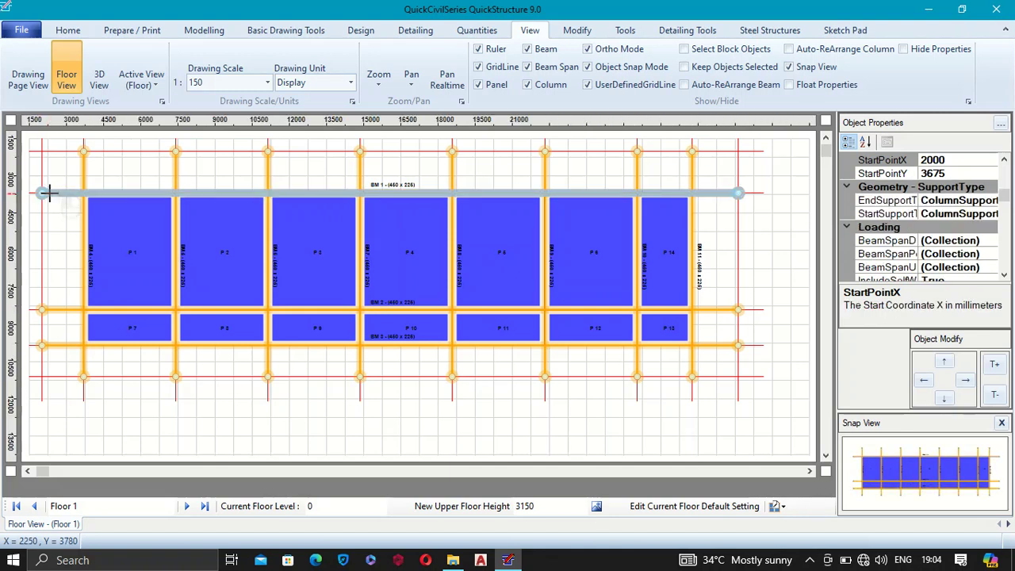
pyautogui.rightClick(50, 194)
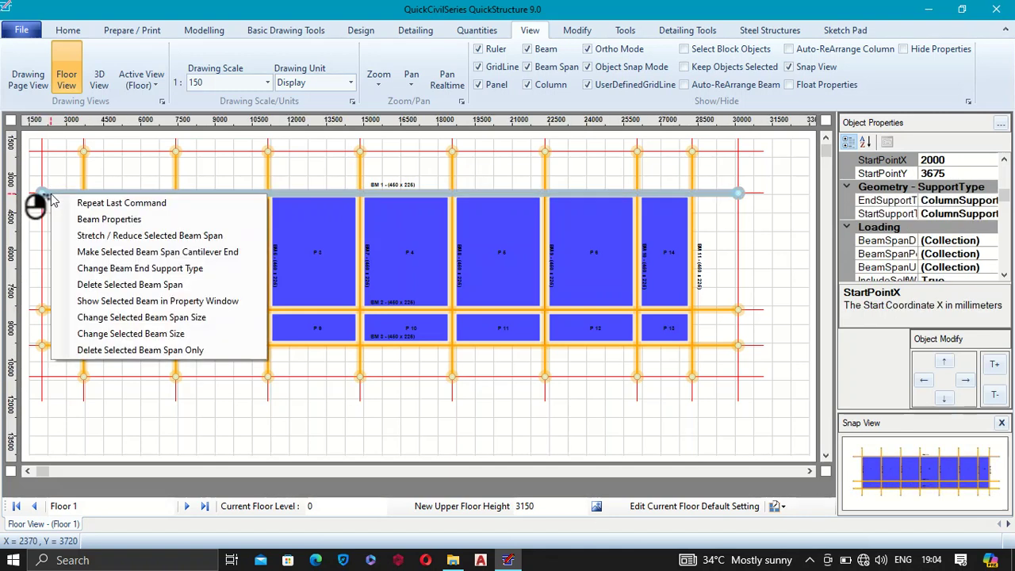
pyautogui.click(104, 239)
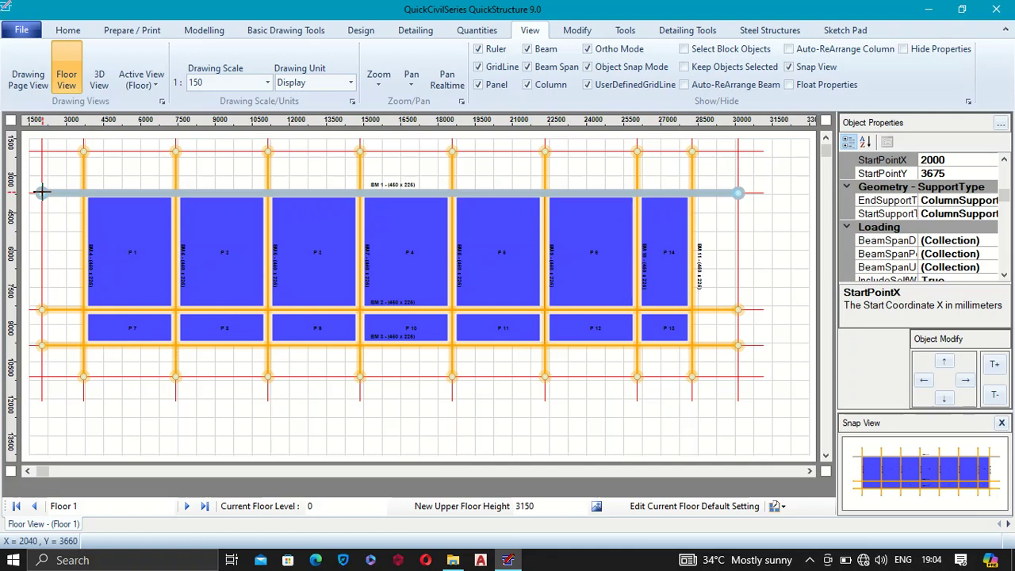
pyautogui.click(82, 191)
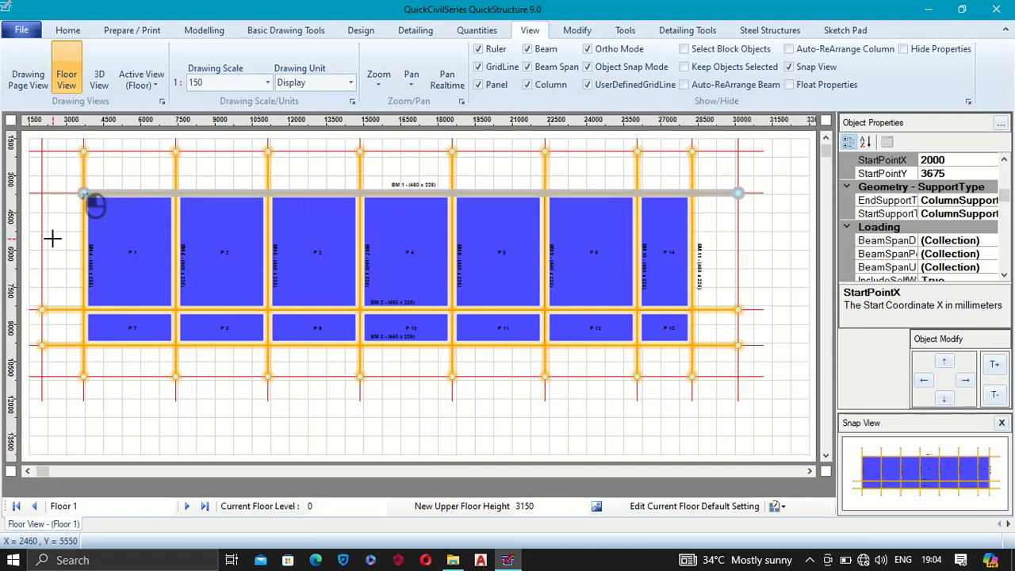
# Step: Reduce the upper end of beam BM 4 to its intersection with beam BM 1 at the corner of panel P 1
pyautogui.click(82, 171)
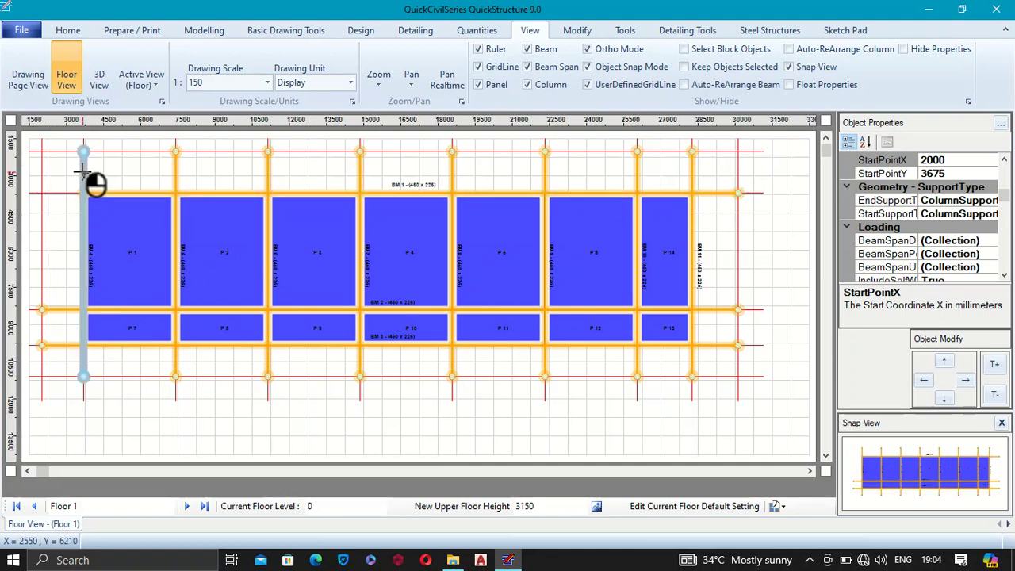
pyautogui.rightClick(86, 167)
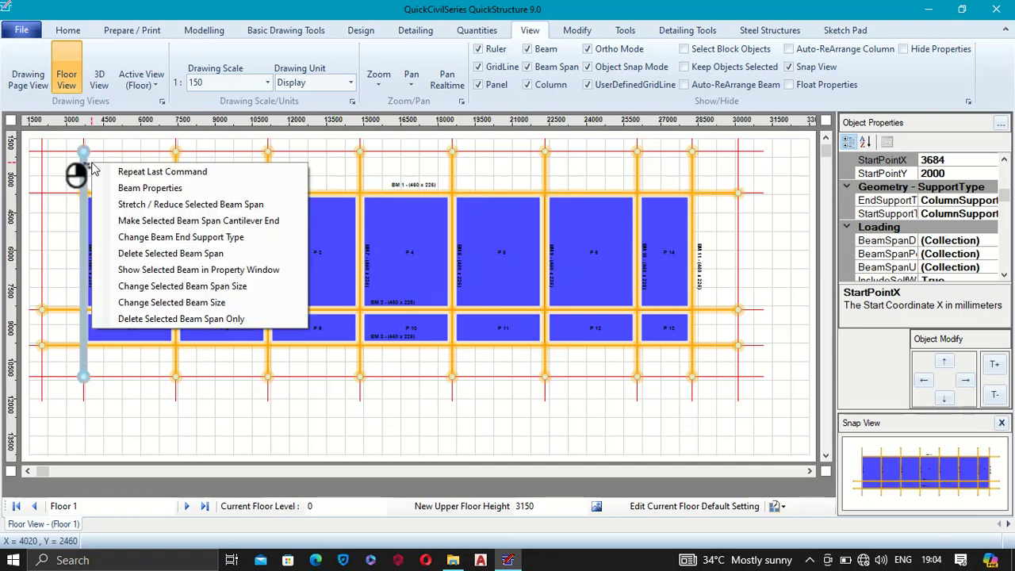
pyautogui.click(135, 204)
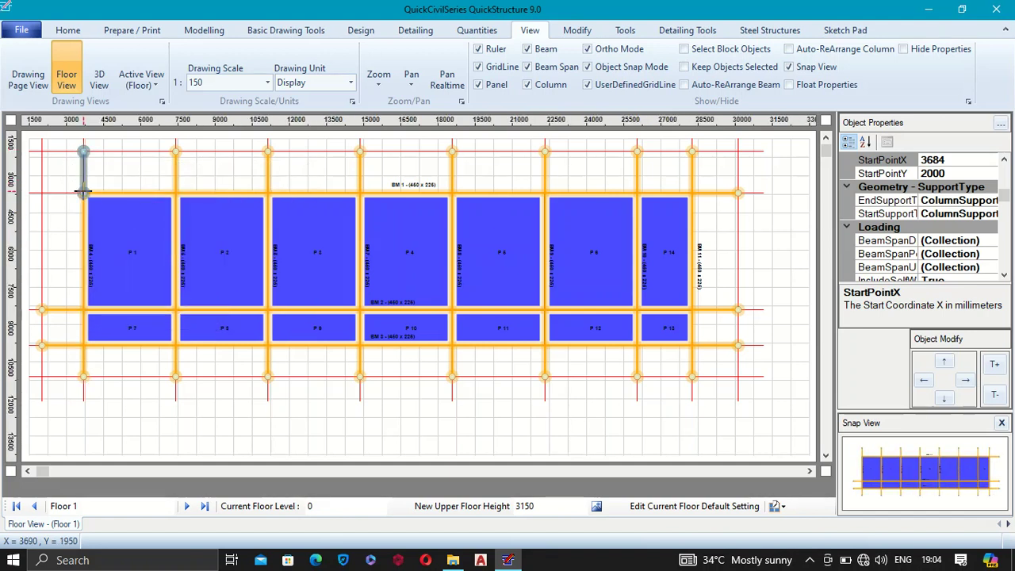
pyautogui.click(82, 192)
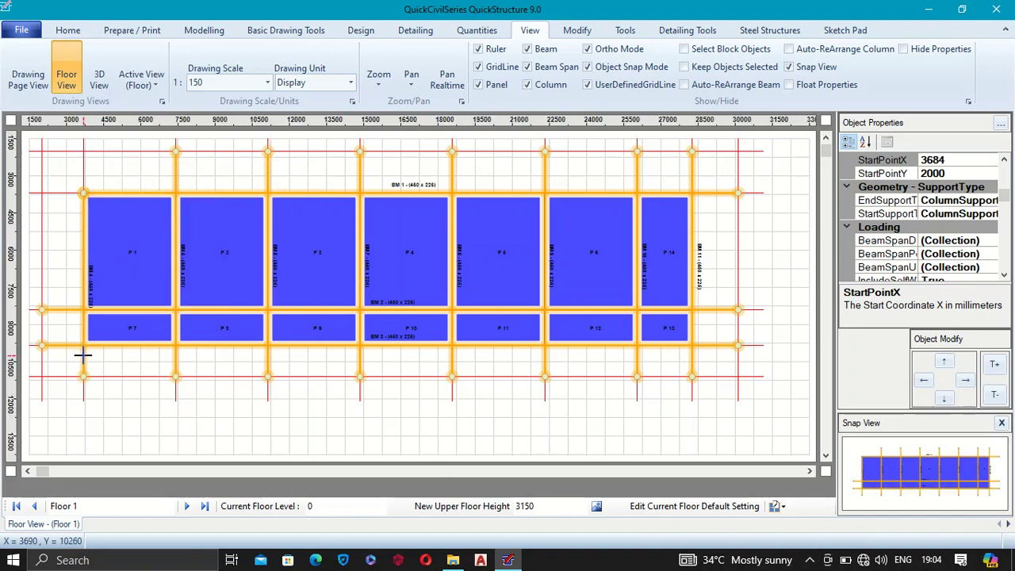
# Step: Try to reduce the lower end of beam BM 4 to its intersection with beam BM 3
pyautogui.rightClick(85, 377)
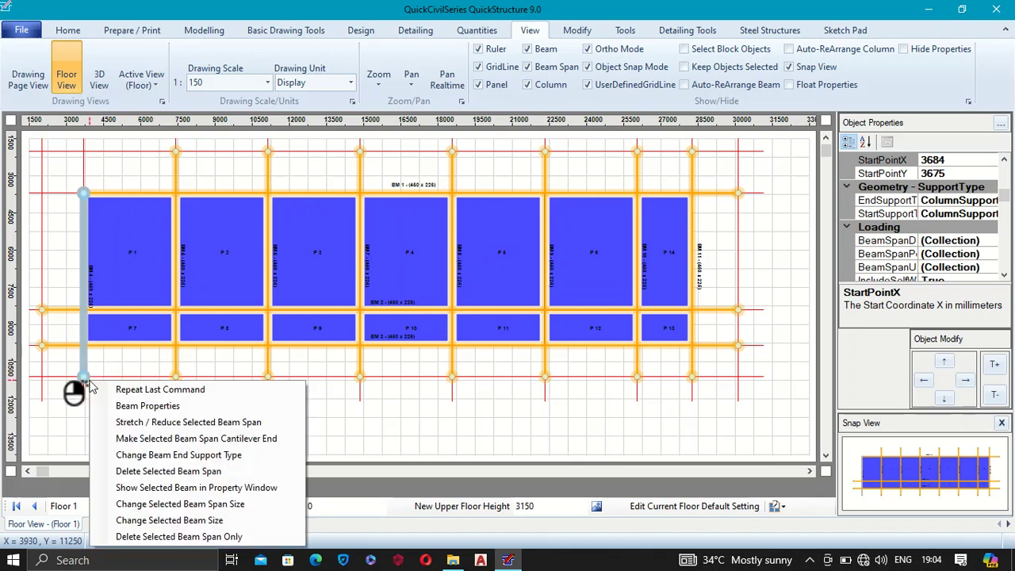
pyautogui.click(181, 420)
pyautogui.click(84, 346)
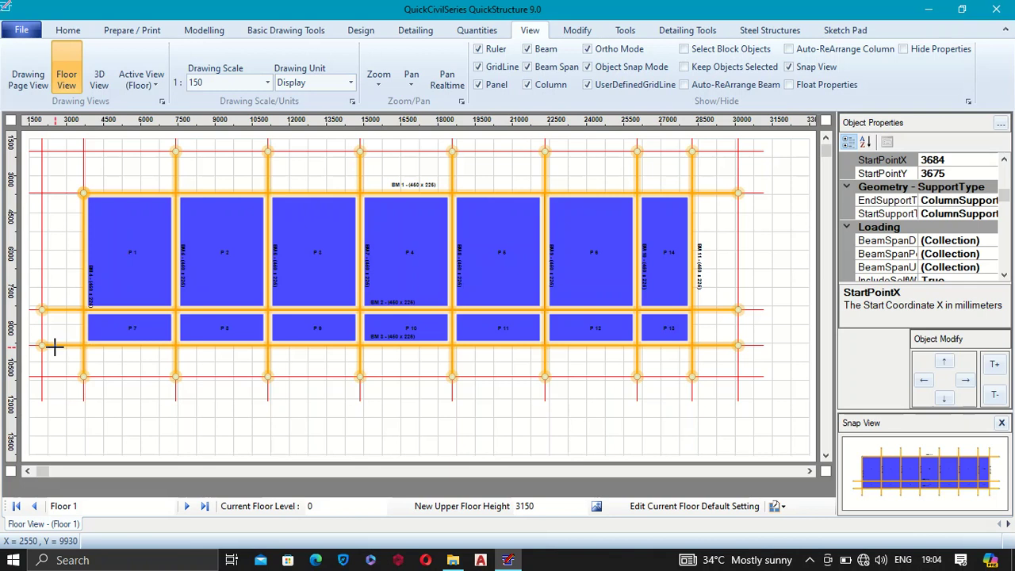
# Step: Reduce the left end of beam BM 3 to its intersection with beam BM 4 below panel P 7, and clear the selection
pyautogui.click(57, 344)
pyautogui.rightClick(57, 344)
pyautogui.click(119, 388)
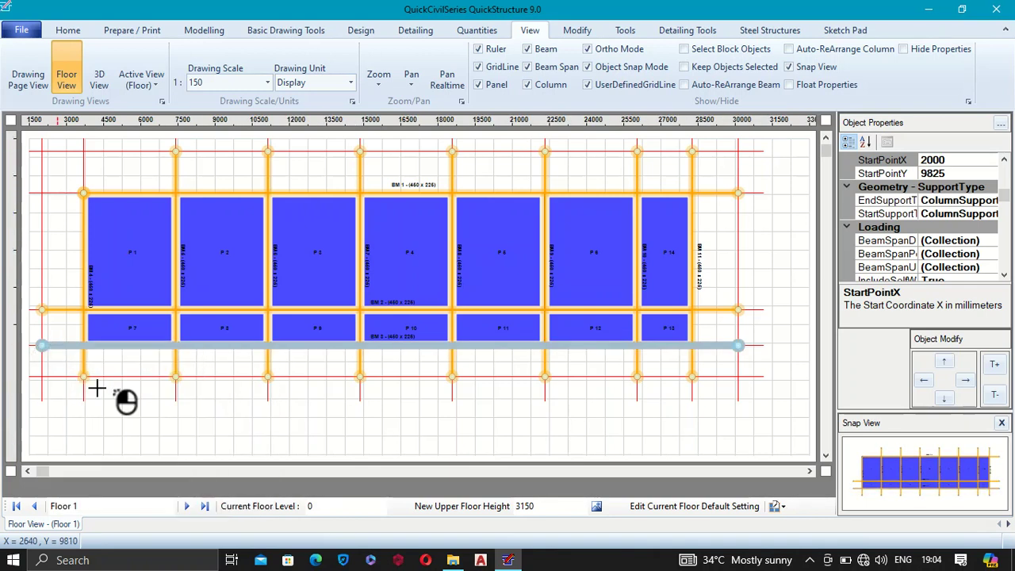
pyautogui.click(84, 346)
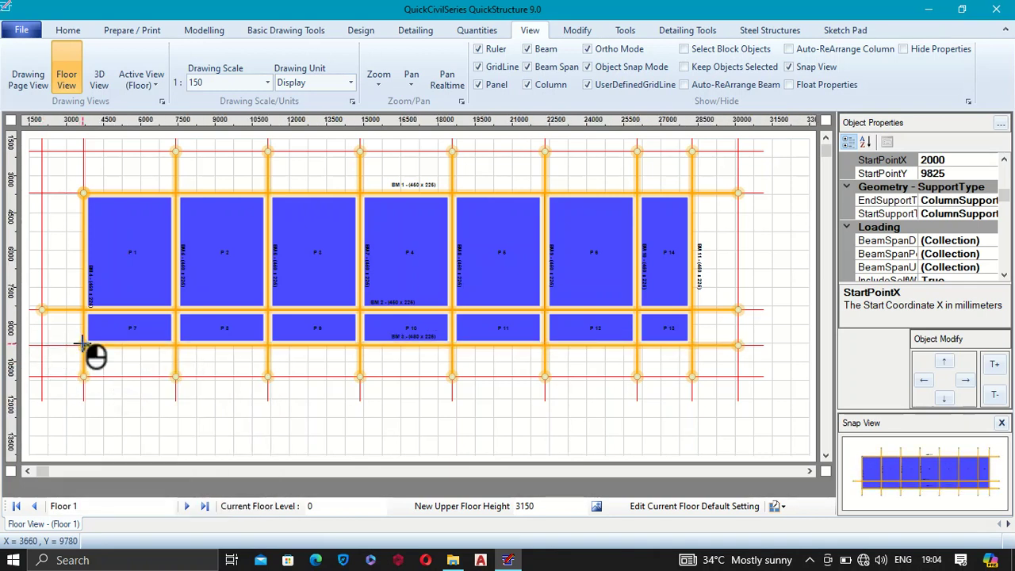
pyautogui.click(140, 404)
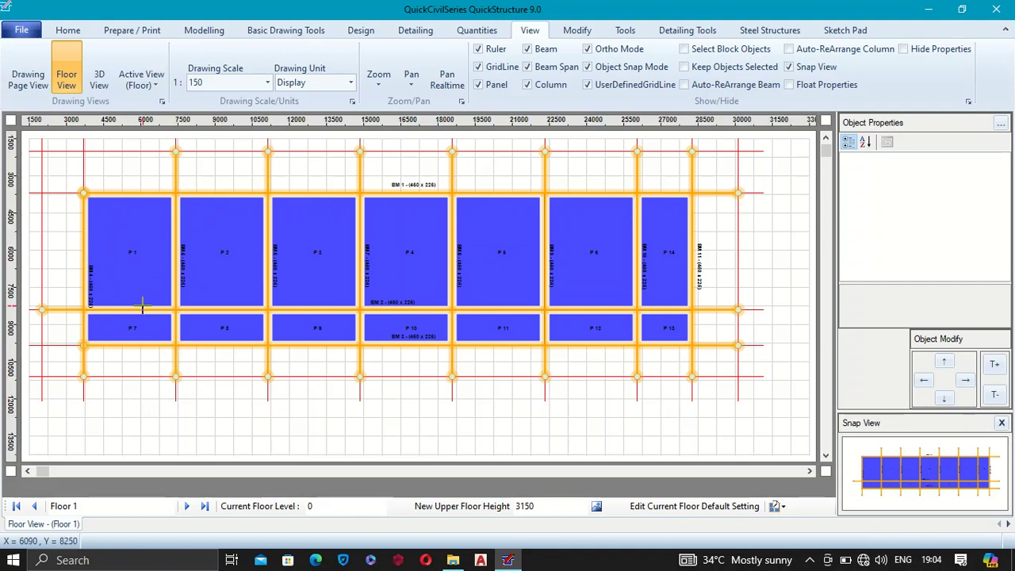
pyautogui.click(57, 310)
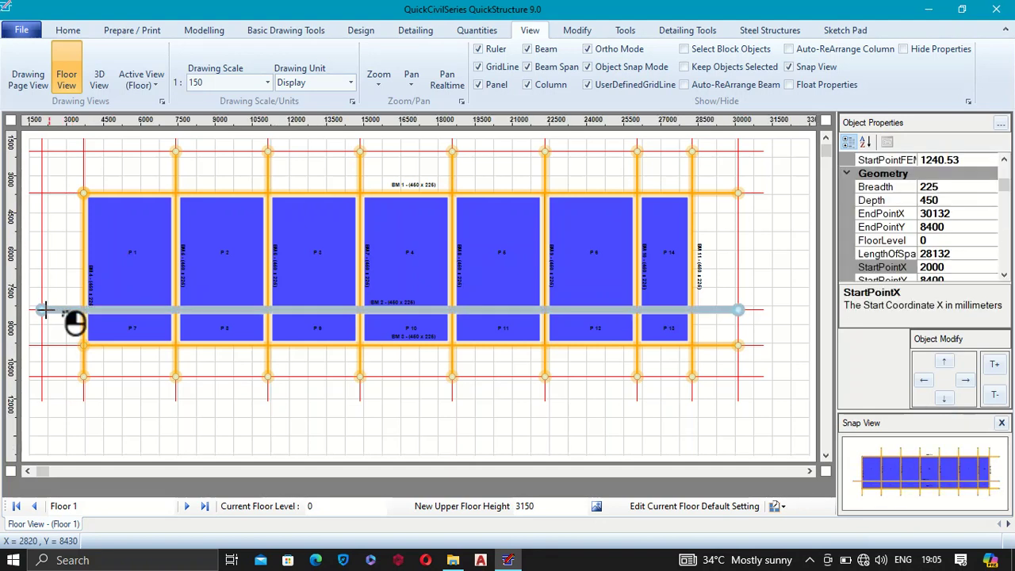
pyautogui.rightClick(56, 315)
pyautogui.click(351, 413)
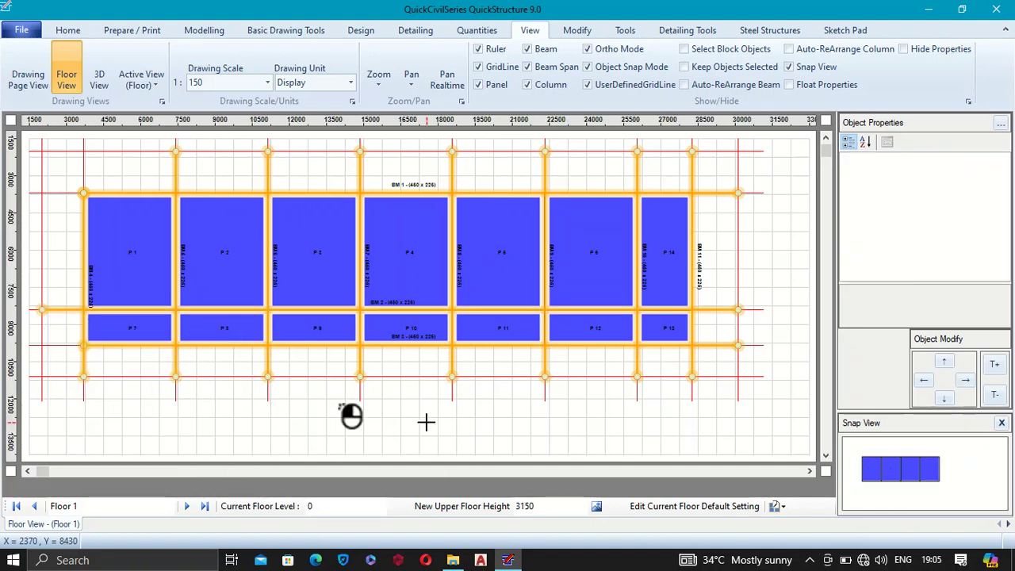
pyautogui.click(809, 559)
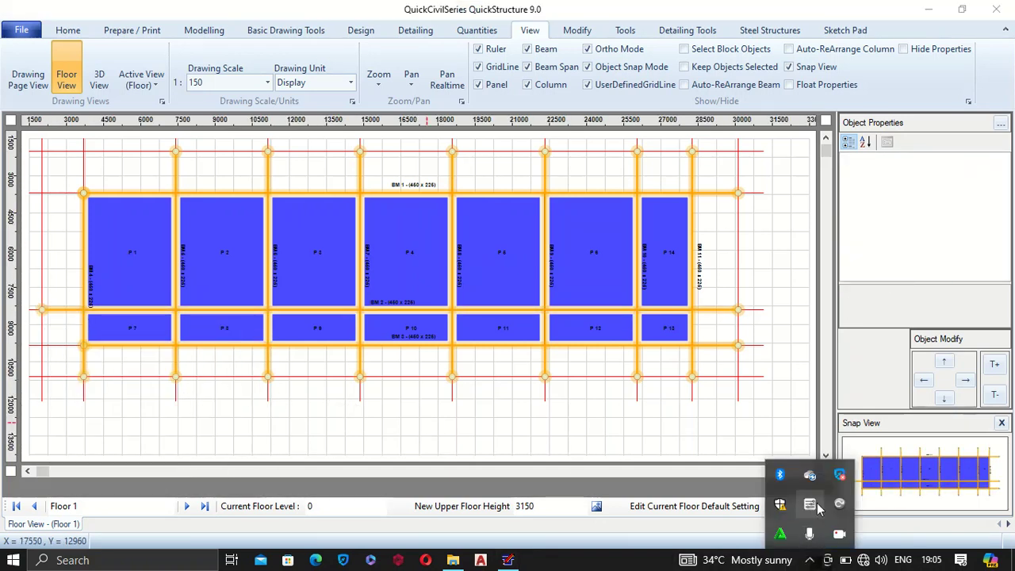
pyautogui.click(845, 539)
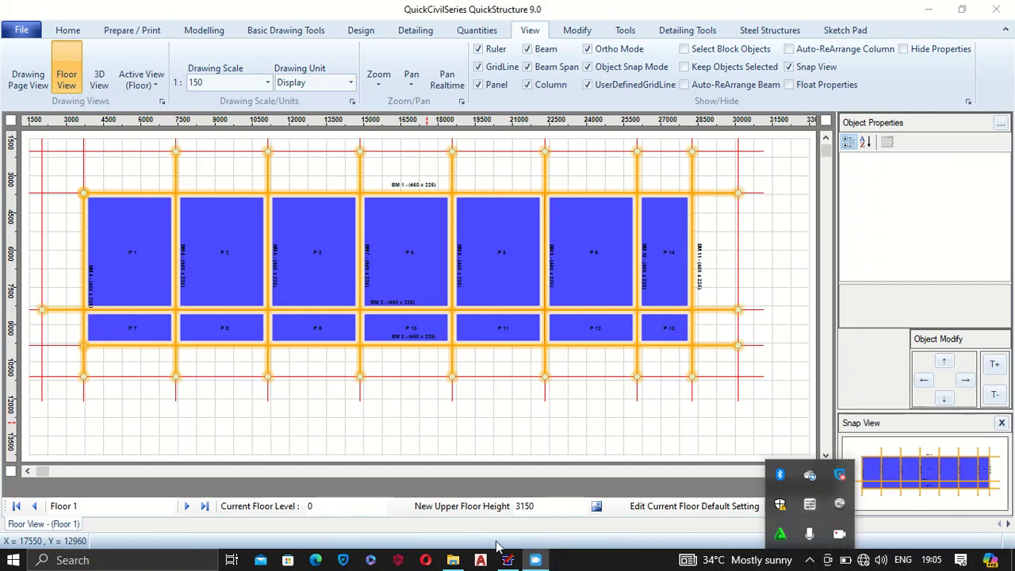